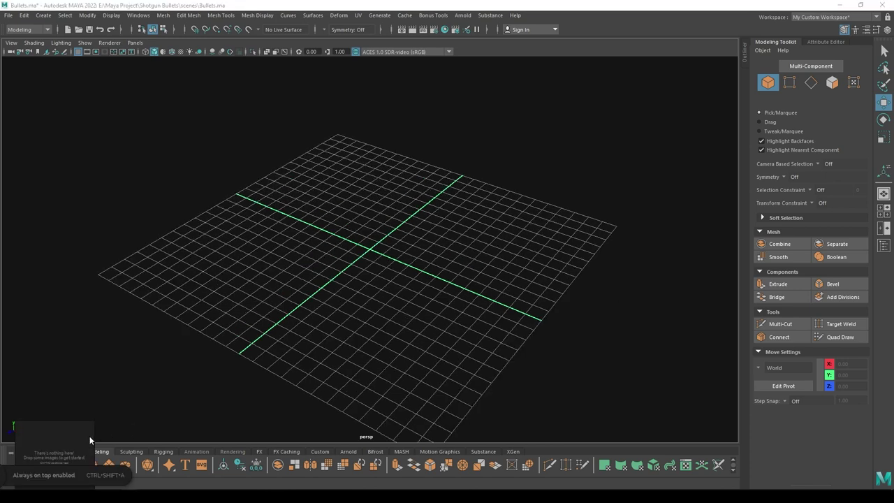
- Place the red shotgun shell reference image on top of a viewport corner
right_drag(71, 438, 60, 78)
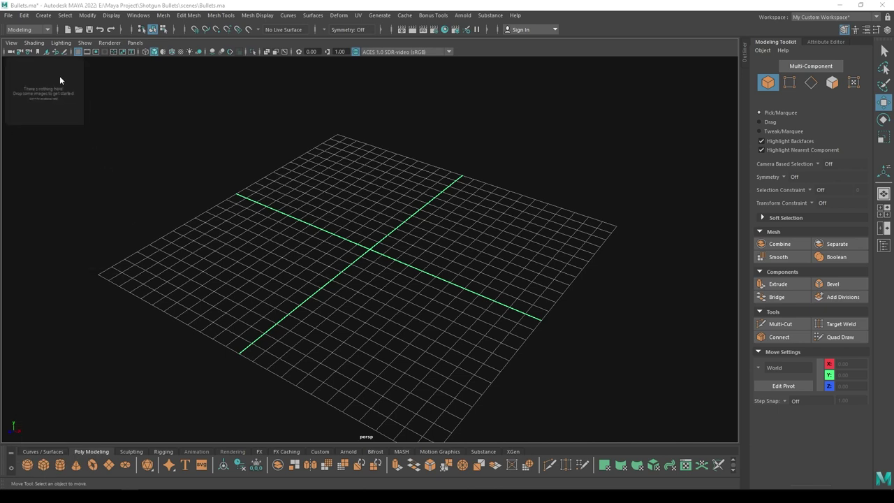
drag(60, 78, 56, 78)
right_drag(57, 78, 58, 77)
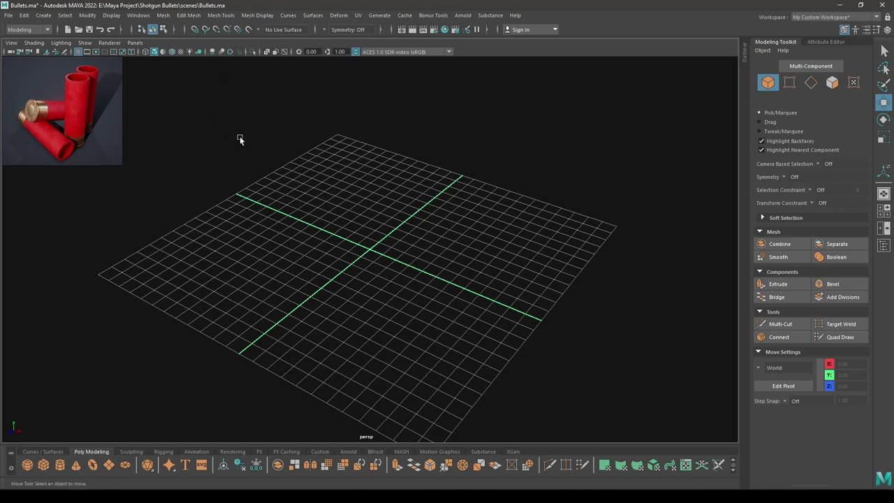
- Create a polygon cylinder at the origin and set its axis subdivisions to 60
scroll(280, 181, down, 1)
shift+right_click(323, 164)
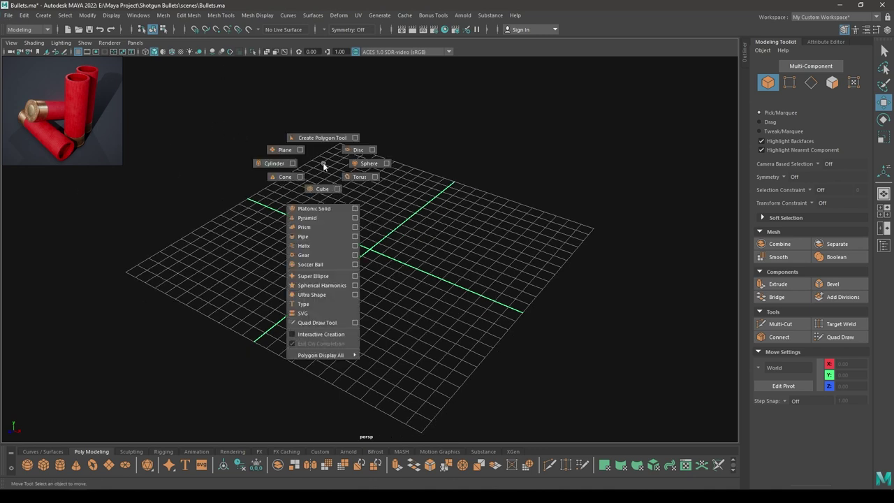
shift+right_drag(280, 168, 279, 169)
alt+drag(281, 172, 342, 255)
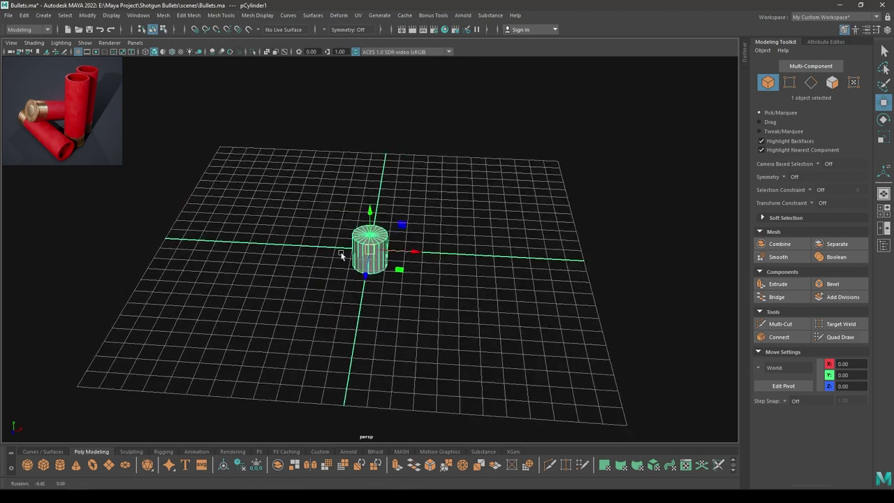
key(t)
scroll(347, 249, up, 1)
alt+drag(343, 220, 521, 179)
click(677, 115)
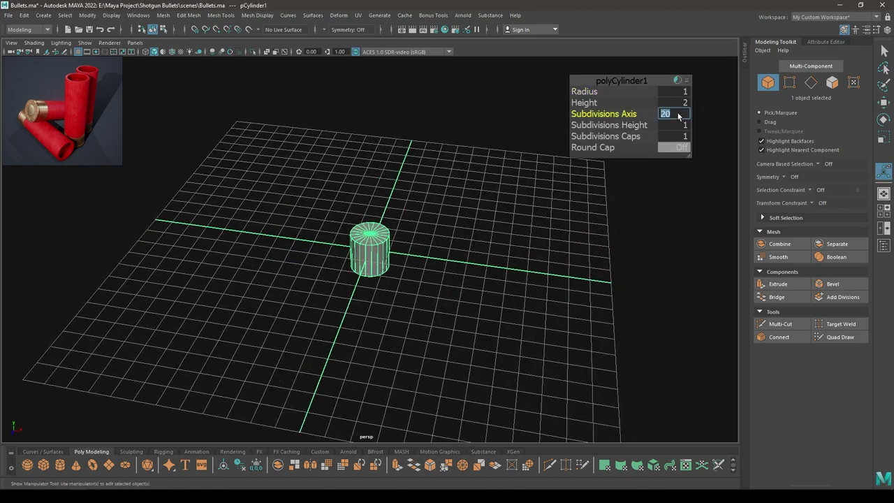
text(60)
key(Return)
- Set the cylinder's radius to 0.6 and its height to 0.7
scroll(370, 370, up, 4)
alt+drag(370, 370, 343, 402)
drag(592, 92, 575, 100)
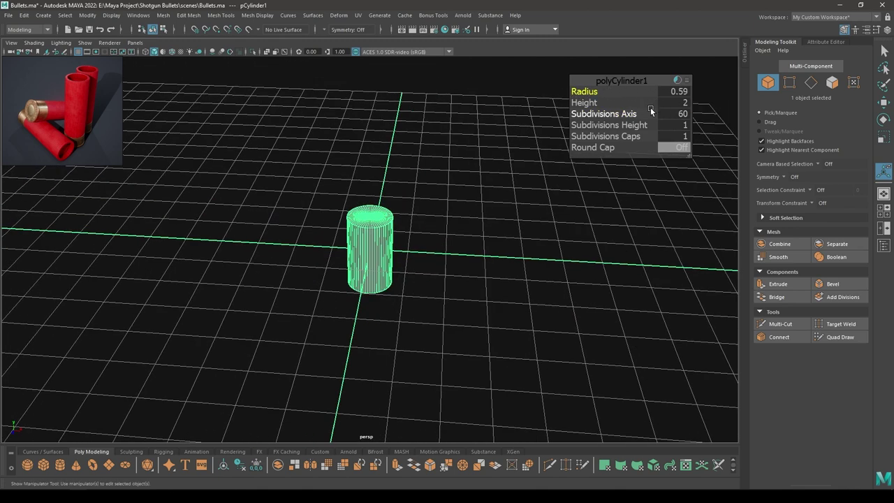
drag(584, 102, 531, 116)
scroll(493, 236, up, 3)
mouse_move(526, 307)
alt+mouse_down()
mouse_move(512, 296)
mouse_move(521, 297)
alt+mouse_up()
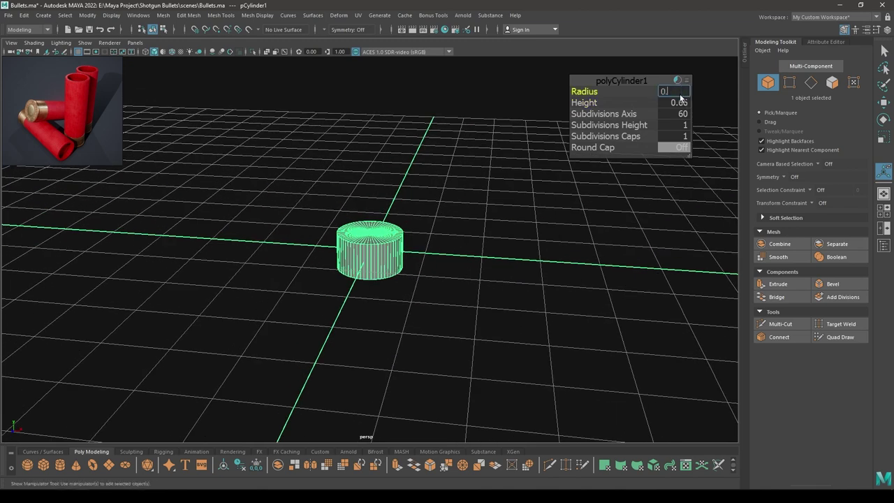
key(Return)
click(678, 105)
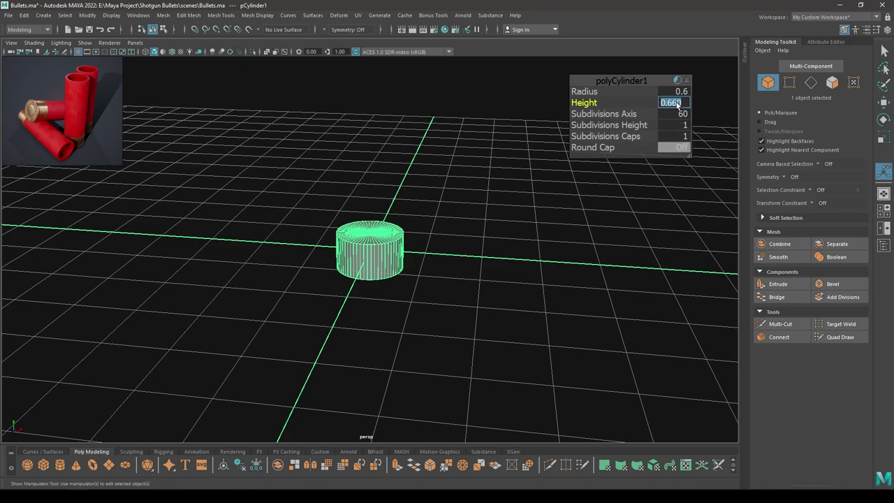
text(0)
key(Return)
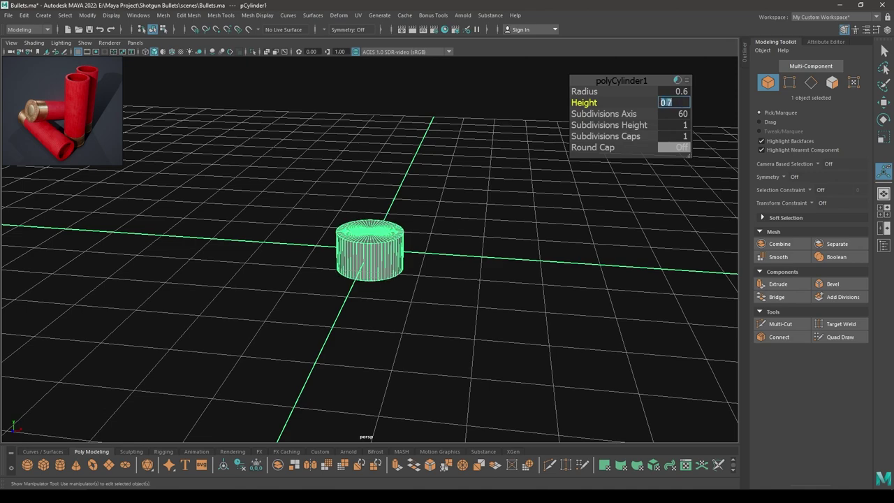
- Insert a horizontal edge loop close to the cylinder's lower end, at about Y -0.28
key(w)
scroll(391, 210, up, 5)
alt+drag(392, 335, 371, 250)
shift+right_click(358, 221)
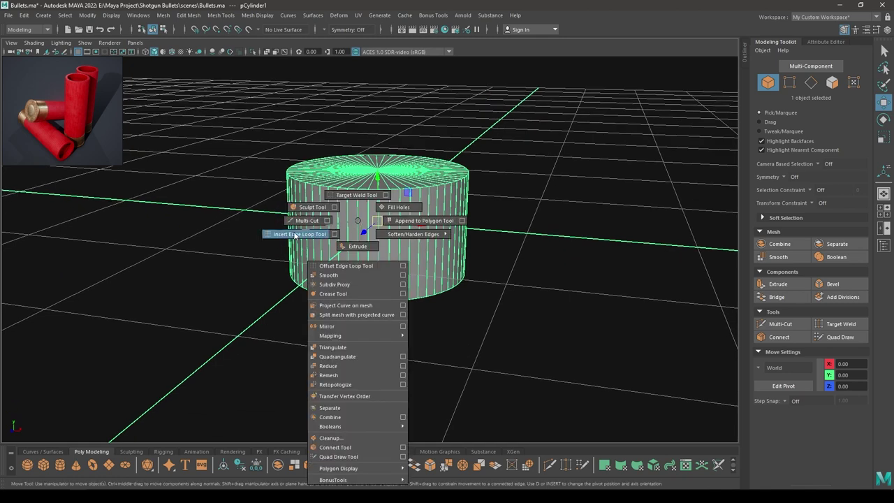
shift+right_drag(295, 236, 294, 236)
scroll(339, 301, up, 2)
drag(339, 304, 340, 306)
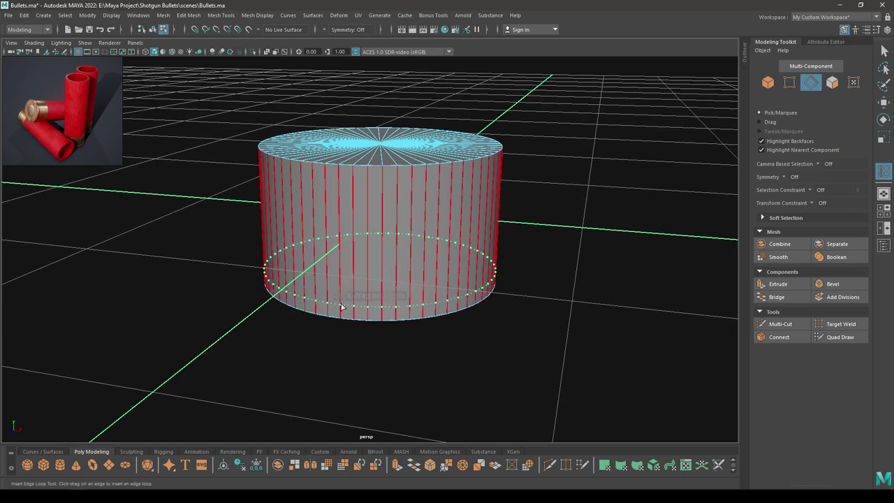
drag(343, 306, 343, 305)
key(w)
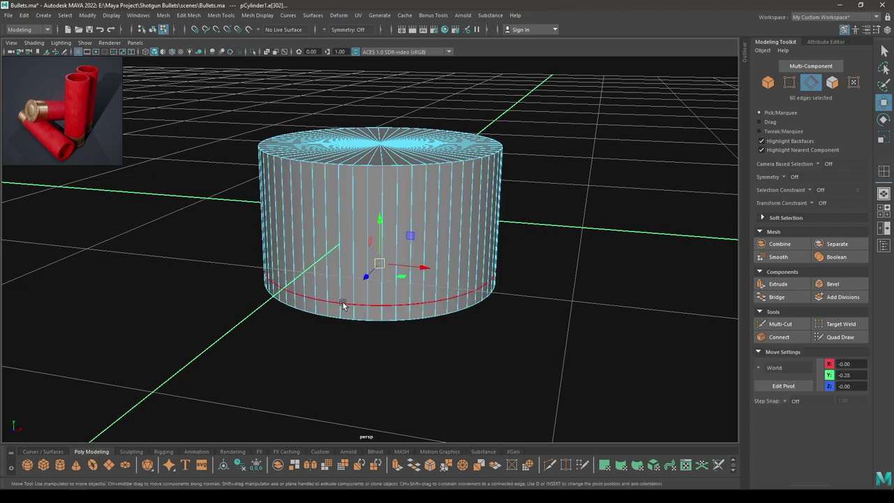
- Extrude the ring of side faces below the new edge loop outward with a thickness of 0.03
alt+drag(372, 267, 357, 283)
scroll(374, 344, up, 4)
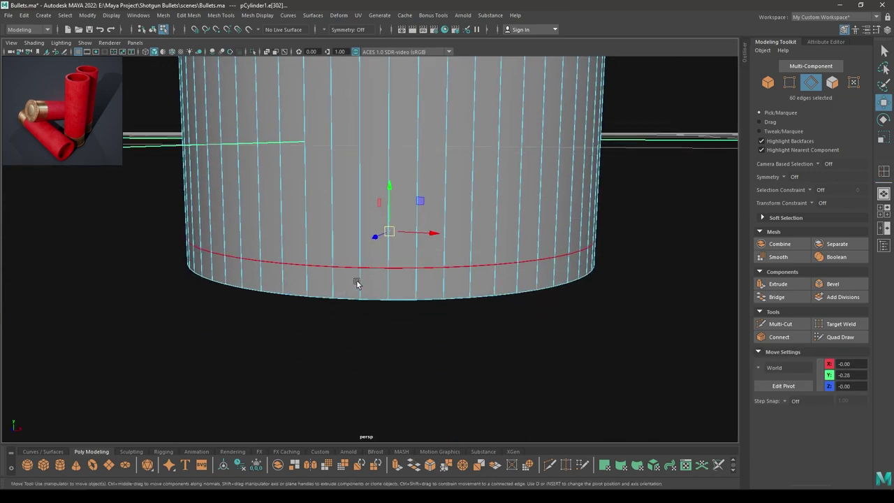
right_drag(319, 237, 321, 262)
click(320, 285)
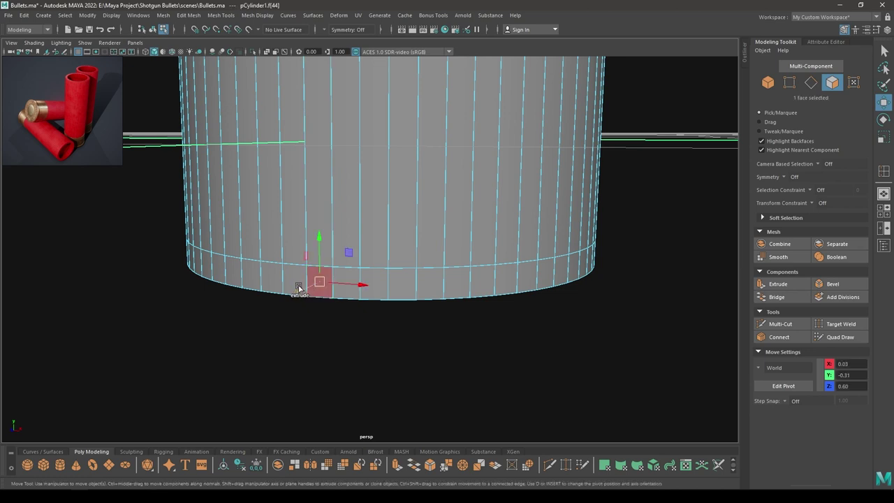
shift+double_click(290, 279)
key(ctrl+e)
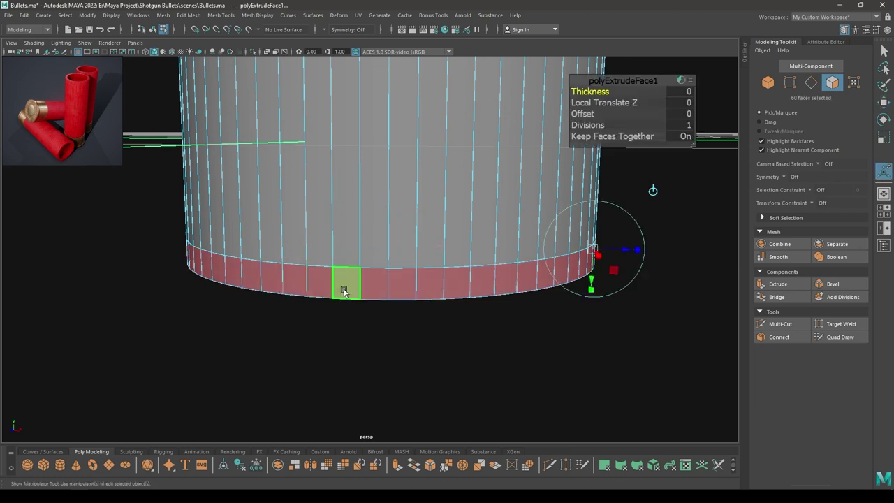
alt+drag(374, 244, 366, 290)
drag(578, 91, 581, 91)
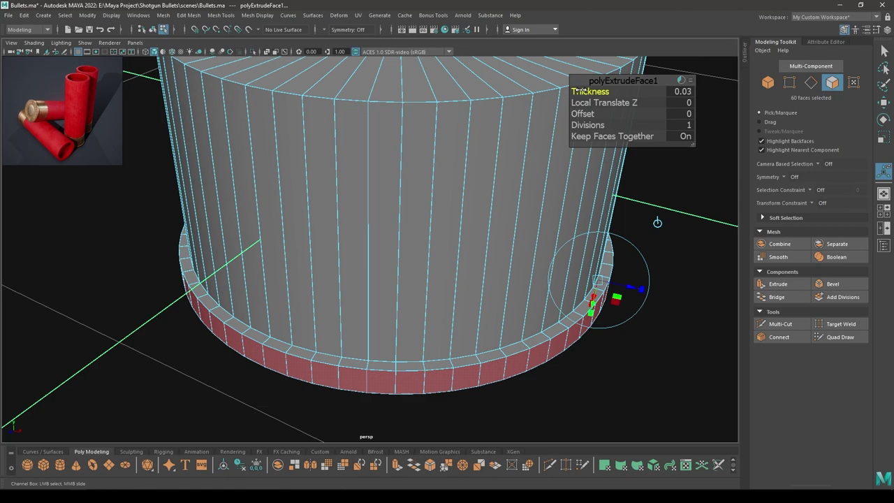
scroll(425, 231, down, 5)
alt+drag(426, 280, 396, 274)
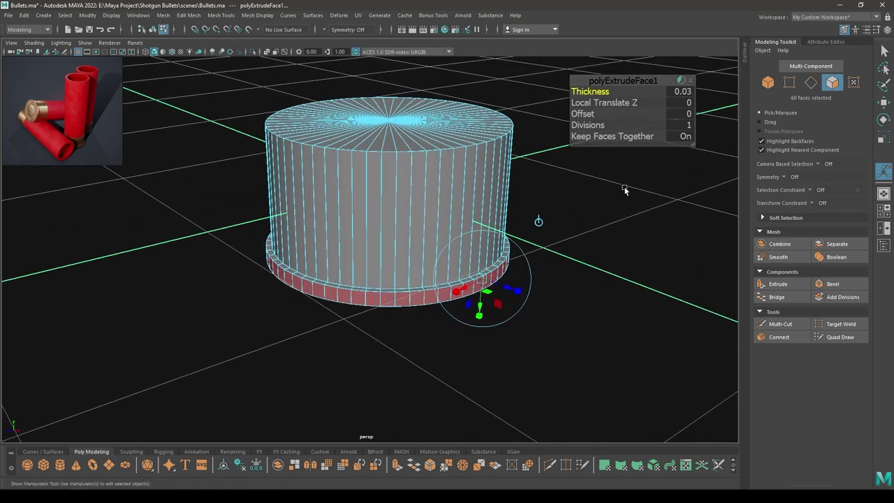
key(w)
- Select all 60 faces of the cylinder's bottom cap using drag selection with camera based selection on
alt+drag(438, 241, 447, 171)
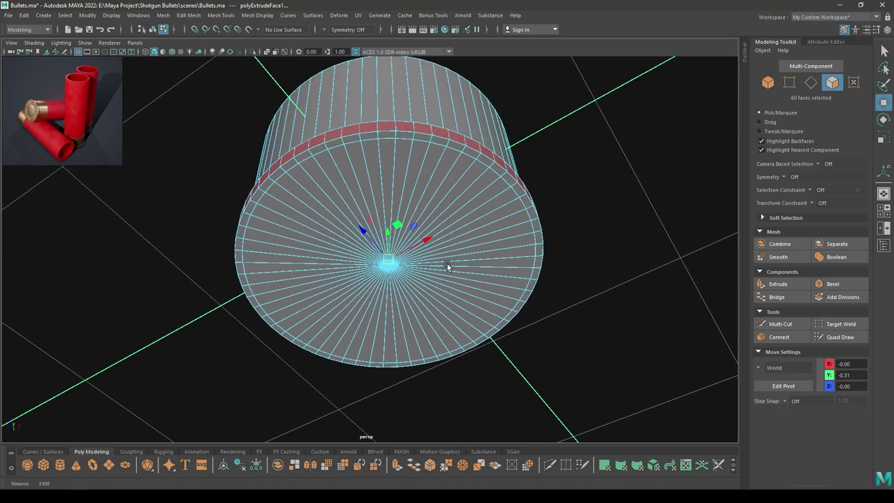
alt+middle_drag(447, 265, 435, 235)
alt+drag(435, 234, 432, 221)
right_click(418, 164)
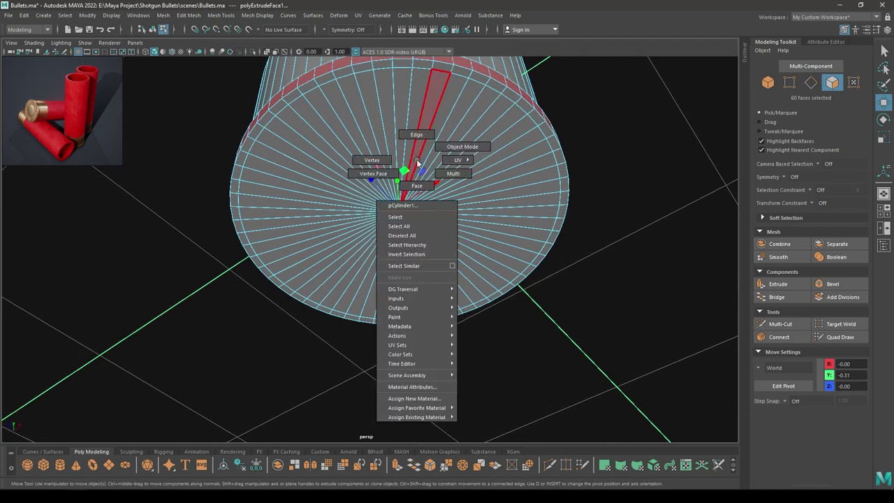
right_drag(415, 196, 416, 198)
click(633, 164)
key(Tab)
mouse_move(527, 172)
mouse_down()
mouse_move(387, 168)
mouse_move(453, 214)
mouse_up()
drag(426, 254, 354, 264)
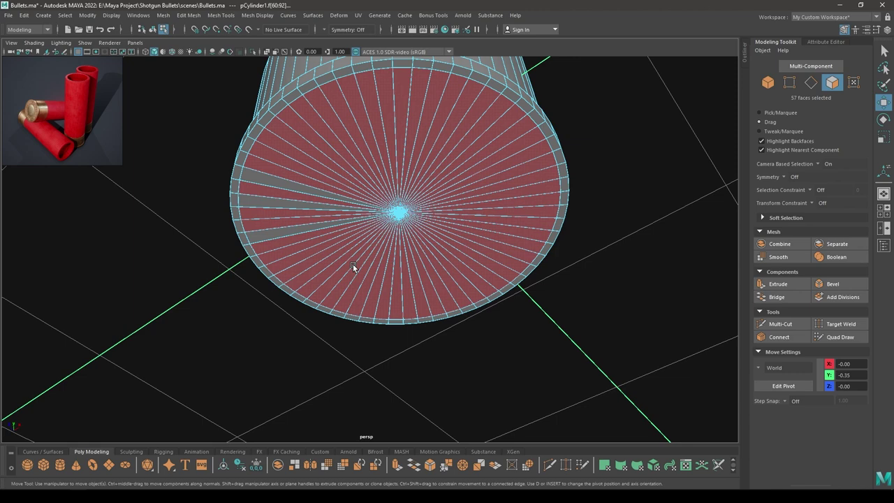
shift+click(299, 189)
shift+click(295, 205)
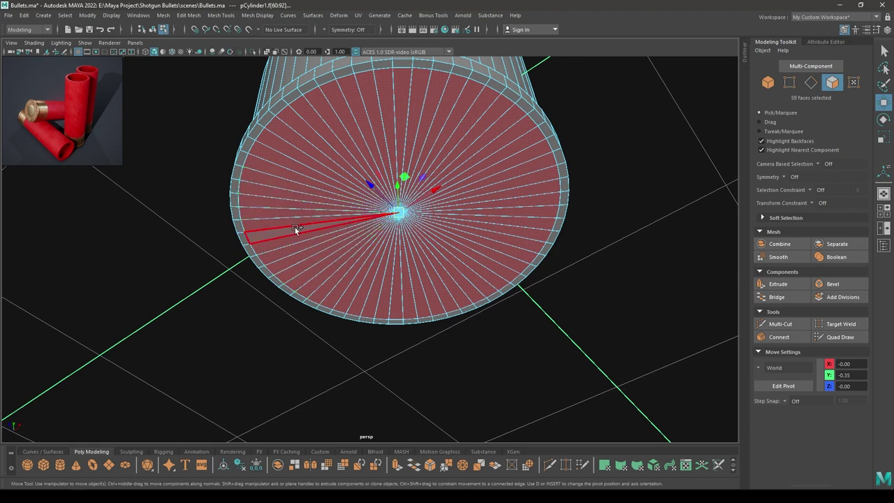
shift+click(295, 228)
alt+drag(442, 183, 420, 221)
scroll(419, 225, up, 2)
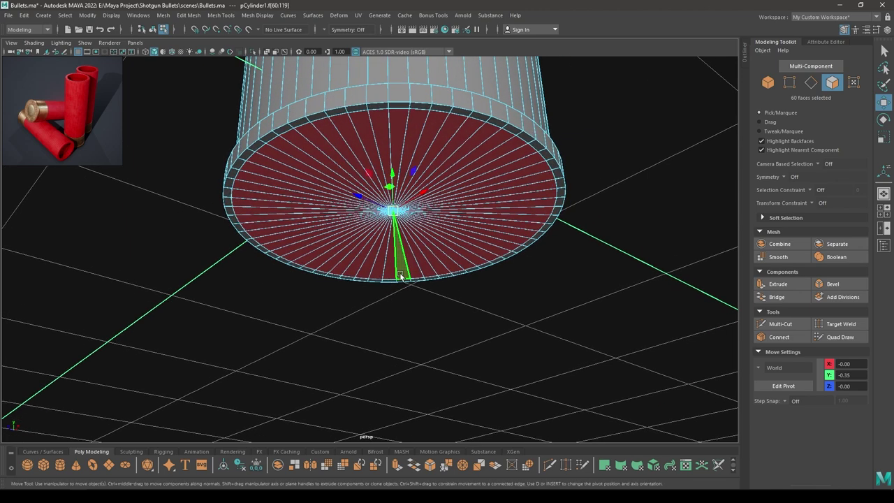
- Extrude the bottom cap faces in place and scale them down to a central disc about 40% of the base's width
key(r)
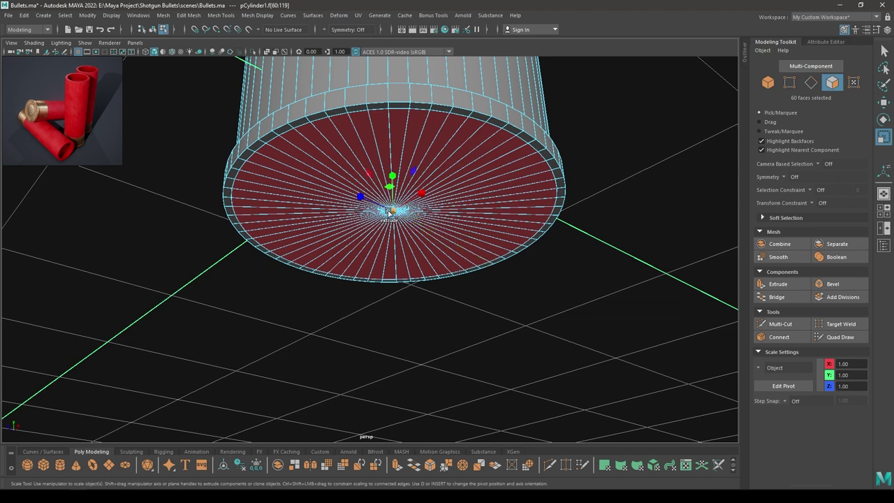
drag(389, 213, 256, 255)
key(w)
alt+drag(423, 216, 403, 225)
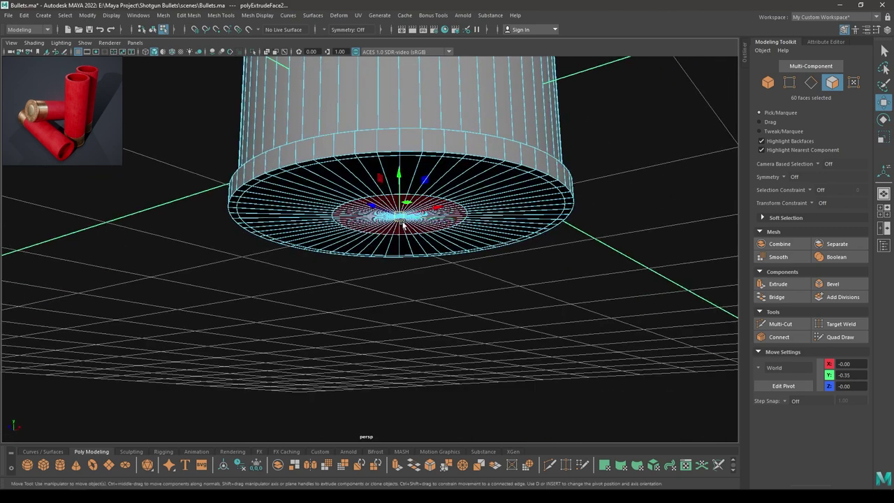
- Extrude the central disc up into the base to about Y -0.33 and scale it slightly narrower
alt+right_drag(403, 225, 408, 291)
drag(419, 152, 419, 145)
key(r)
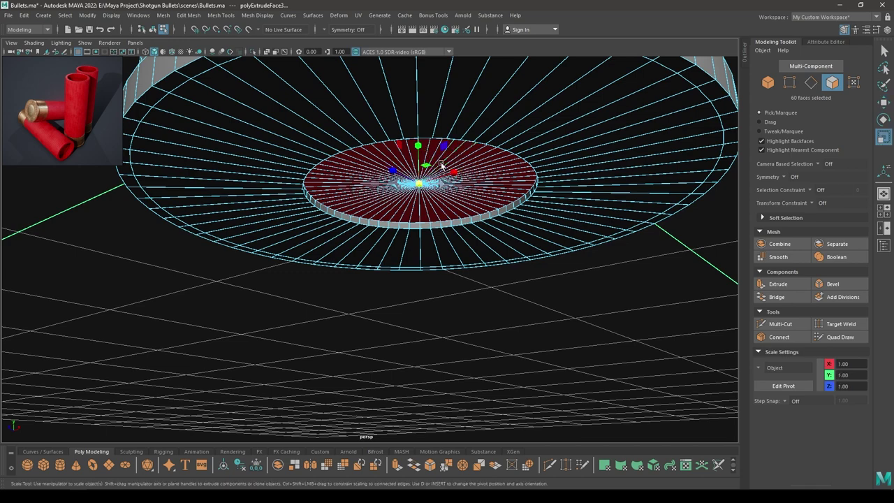
drag(421, 183, 417, 183)
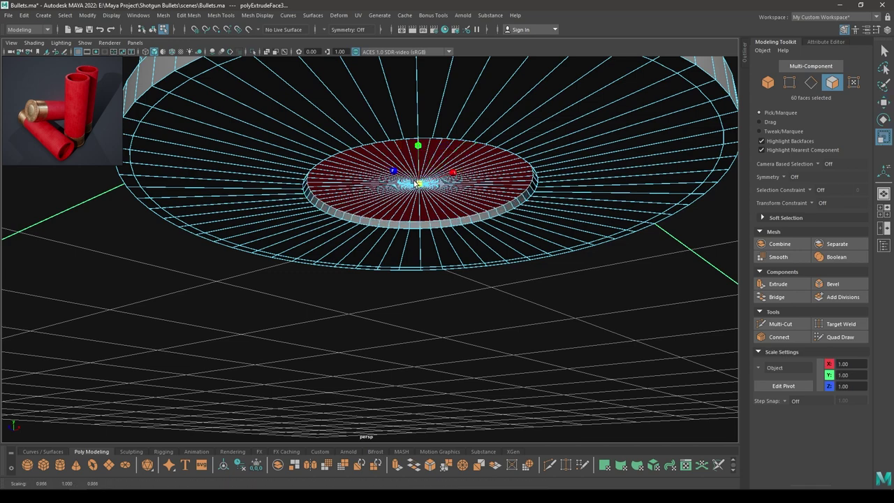
key(w)
alt+middle_drag(408, 186, 412, 252)
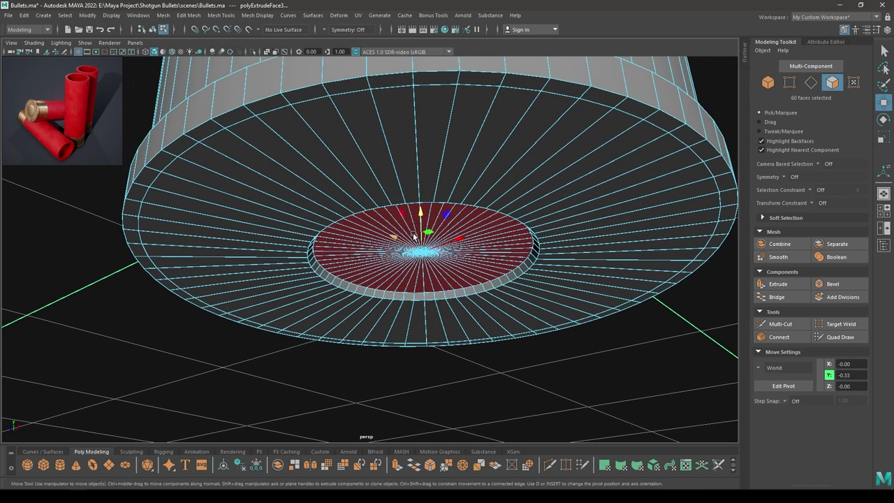
- Extrude the recessed disc further up to about Y -0.32 and inset its faces slightly
scroll(412, 253, up, 2)
mouse_move(413, 269)
alt+mouse_down()
mouse_move(402, 252)
mouse_move(407, 265)
alt+mouse_up()
drag(431, 208, 432, 202)
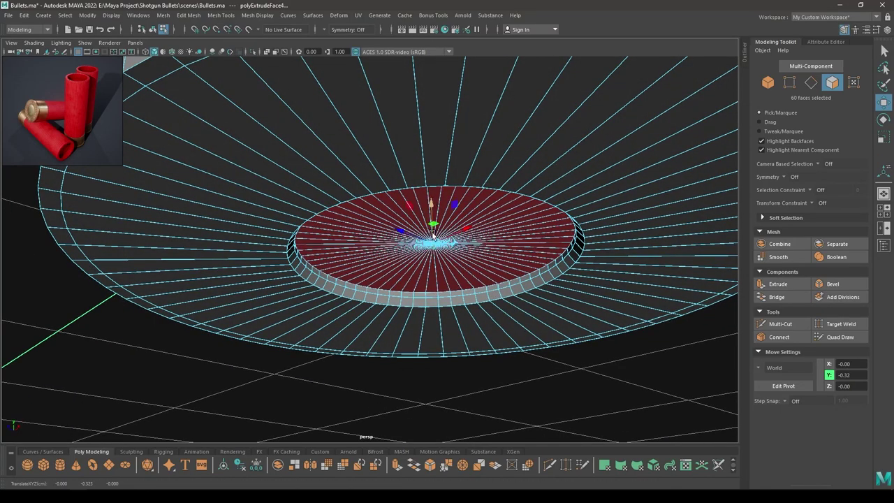
key(r)
alt+drag(441, 259, 414, 241)
key(w)
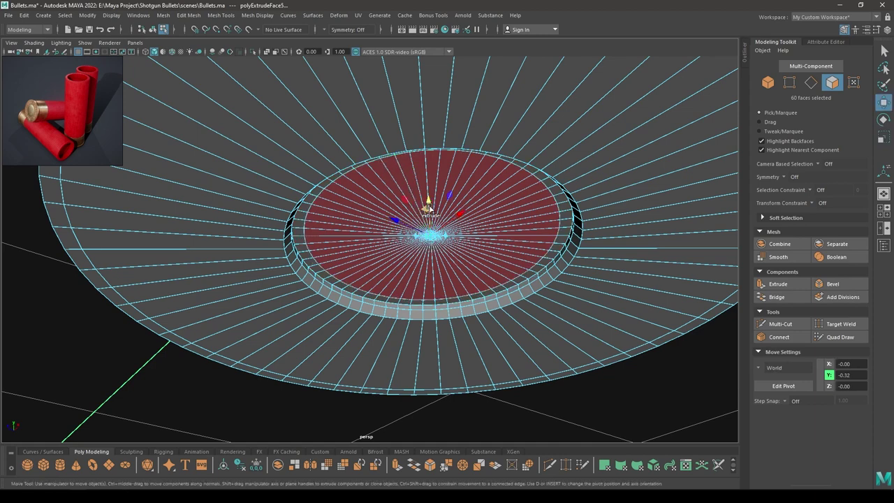
- Extrude the inset disc slightly deeper into the base and scale it marginally
shift+drag(429, 207, 430, 202)
key(r)
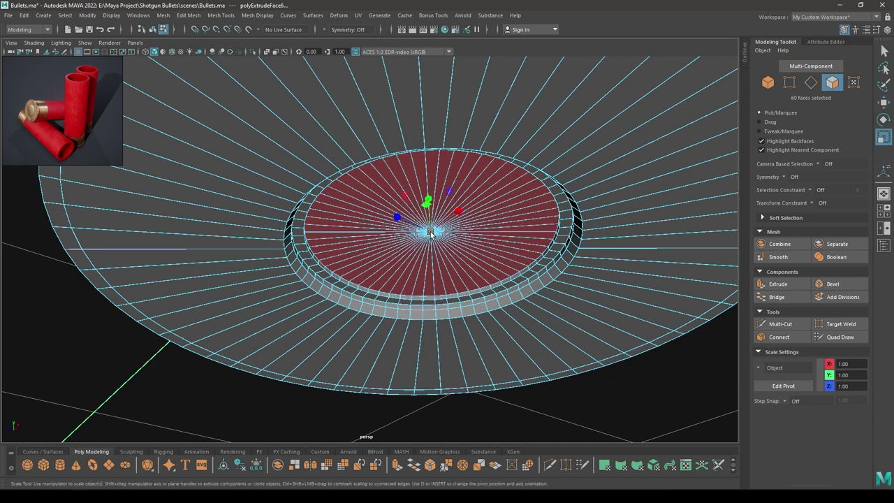
mouse_move(431, 233)
mouse_down()
mouse_move(446, 218)
mouse_move(440, 164)
mouse_move(431, 189)
mouse_move(439, 269)
mouse_move(432, 220)
mouse_up()
key(w)
- Extrude the inner disc back down towards the base's underside to about Y -0.34
key(space)
scroll(427, 249, up, 1)
key(space)
scroll(438, 130, down, 1)
alt+right_drag(439, 130, 448, 378)
alt+drag(449, 377, 440, 341)
alt+drag(431, 282, 444, 222)
shift+drag(442, 186, 443, 216)
- In the front wireframe view, move the extruded disc down to about Y -0.35, level with the base's underside
key(space)
alt+right_drag(443, 216, 573, 426)
alt+middle_drag(417, 395, 424, 359)
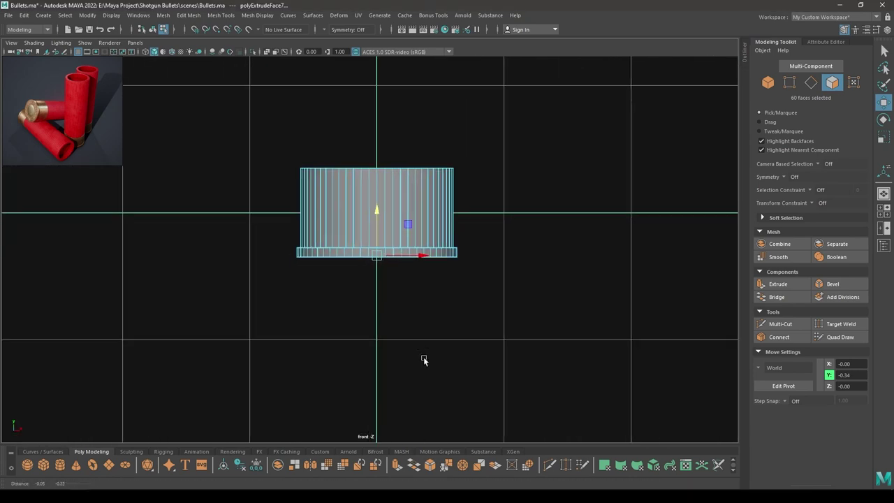
alt+right_drag(307, 202, 357, 260)
alt+middle_drag(357, 259, 369, 236)
alt+right_drag(280, 168, 368, 242)
key(4)
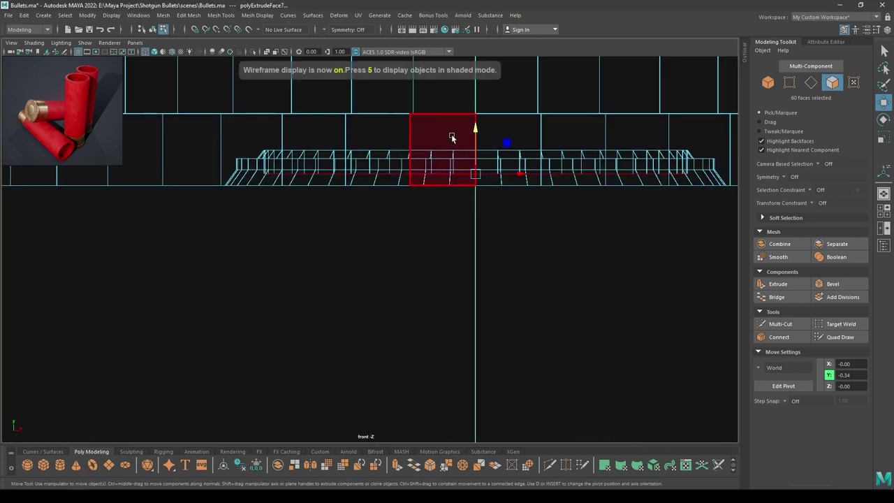
scroll(382, 202, up, 1)
drag(493, 115, 492, 119)
mouse_move(491, 119)
middle_down()
mouse_move(492, 128)
mouse_move(492, 112)
mouse_move(492, 129)
middle_up()
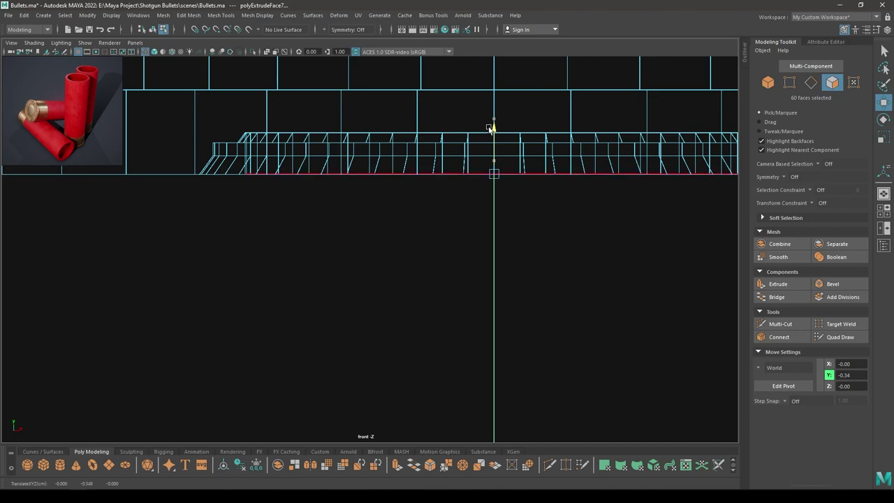
- In the shaded perspective view, bevel the outer edge loop of the primer disc on the base's underside
key(space)
drag(489, 128, 486, 84)
key(6)
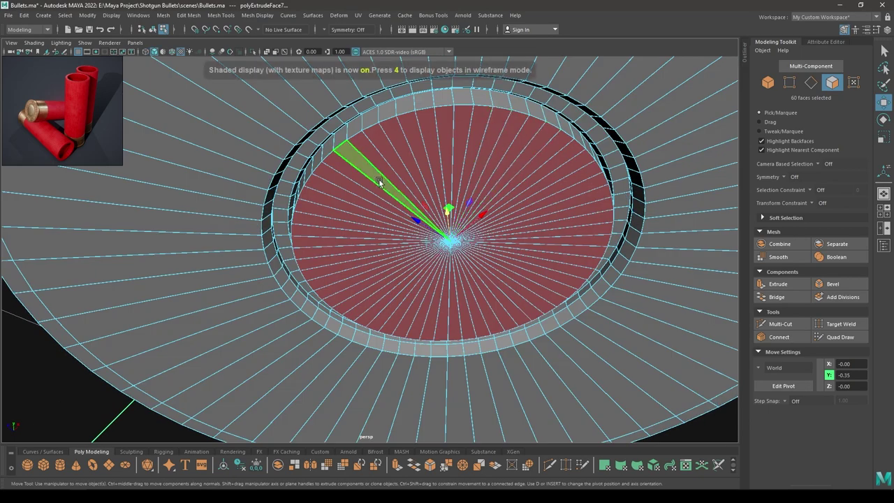
alt+drag(380, 181, 400, 166)
key(F10)
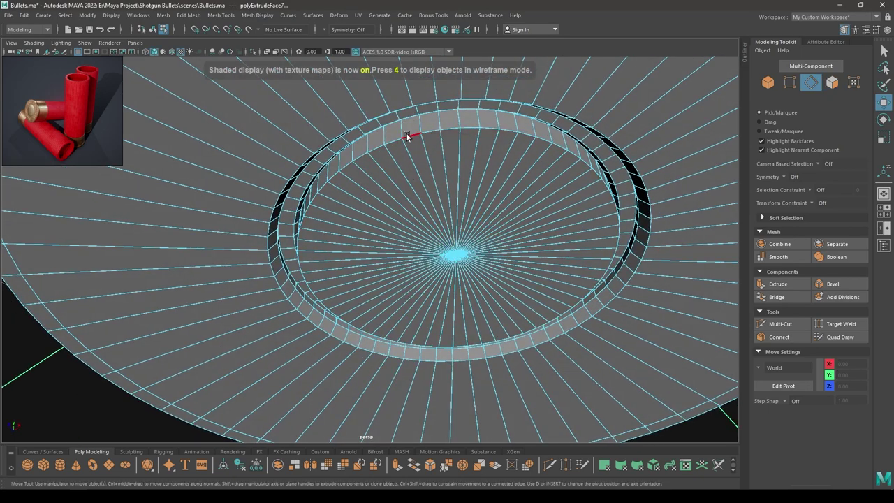
double_click(407, 134)
shift+right_drag(429, 156, 469, 159)
mouse_move(476, 164)
alt+mouse_down()
mouse_move(468, 188)
mouse_move(472, 168)
alt+mouse_up()
- Adjust the primer disc's bevel to a fraction of 0.71 with 3 segments
drag(578, 92, 667, 126)
drag(577, 93, 590, 91)
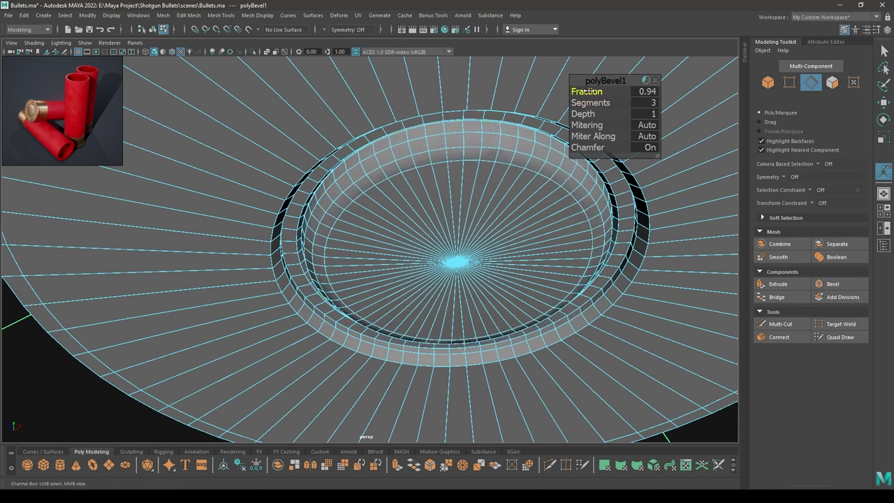
alt+drag(520, 178, 409, 172)
scroll(427, 202, up, 3)
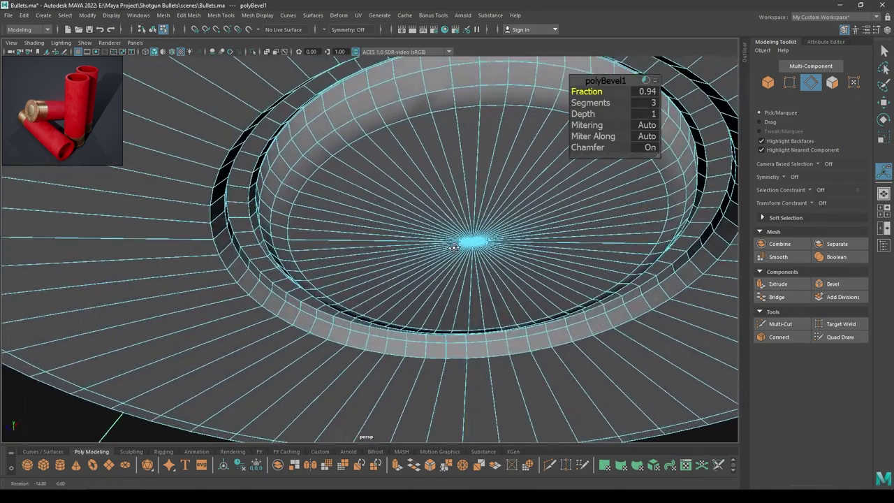
alt+drag(443, 227, 480, 211)
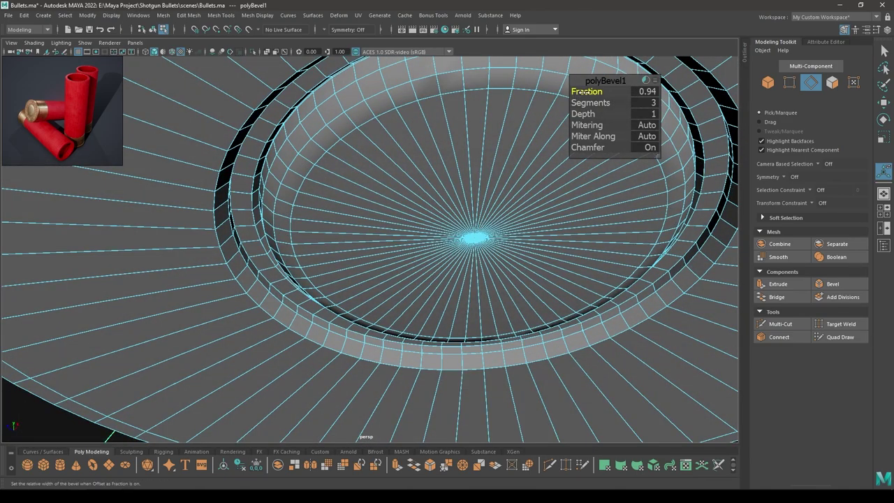
drag(585, 93, 574, 92)
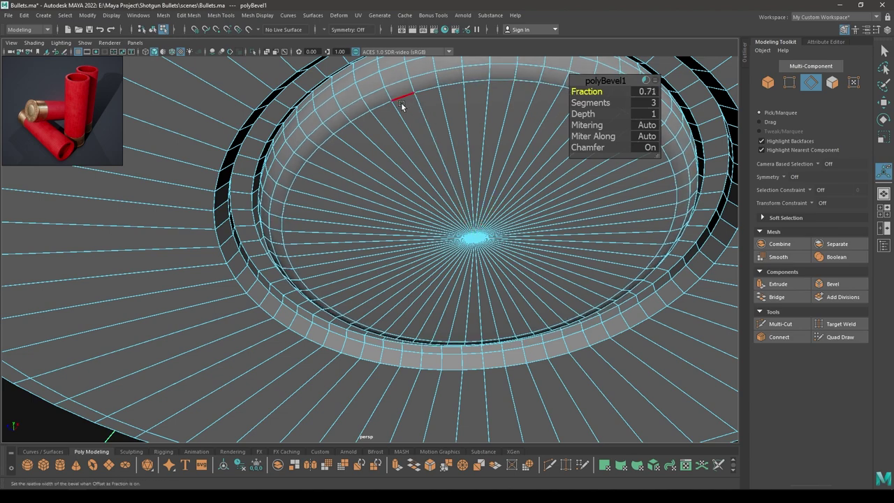
- Scale the innermost edge loop of the primer disc's bevel slightly inward and return to object mode
key(w)
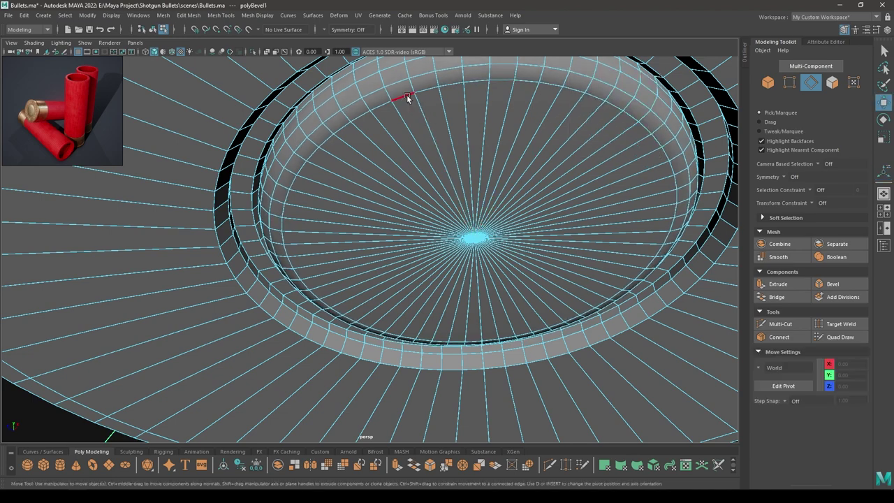
double_click(406, 94)
alt+drag(407, 98, 420, 152)
key(r)
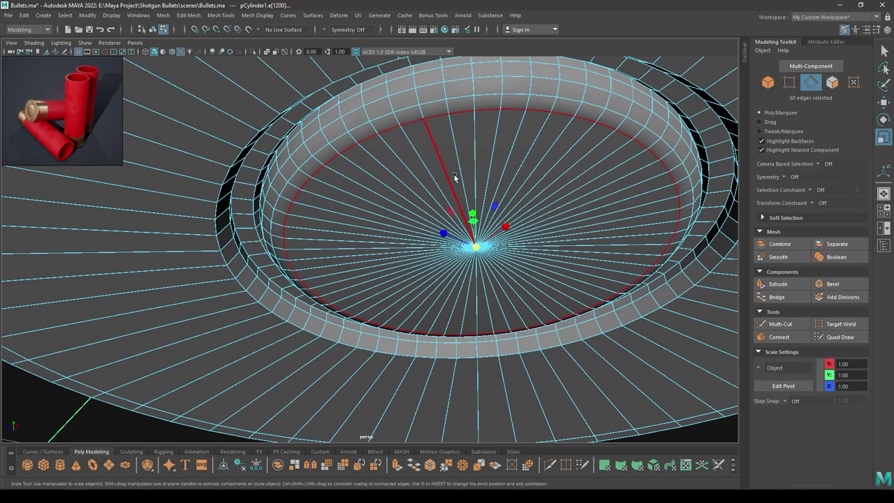
drag(476, 248, 456, 249)
key(w)
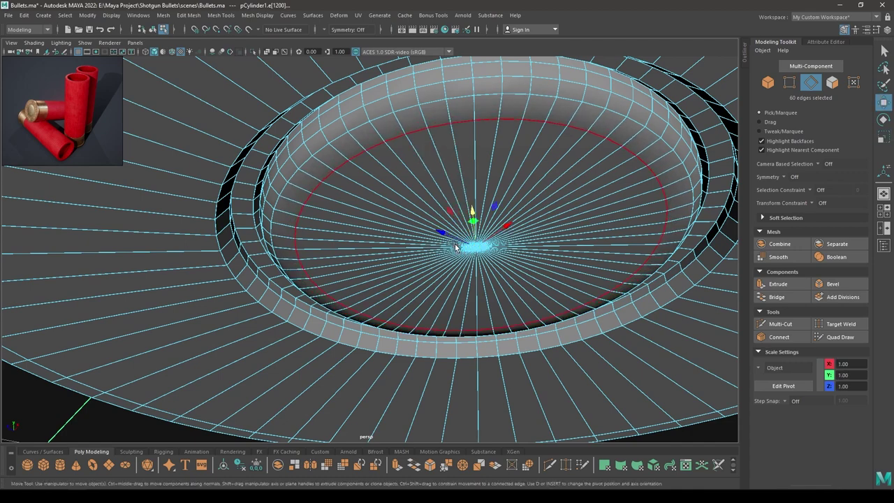
scroll(445, 111, down, 5)
alt+drag(445, 110, 455, 91)
right_drag(475, 145, 520, 130)
click(679, 410)
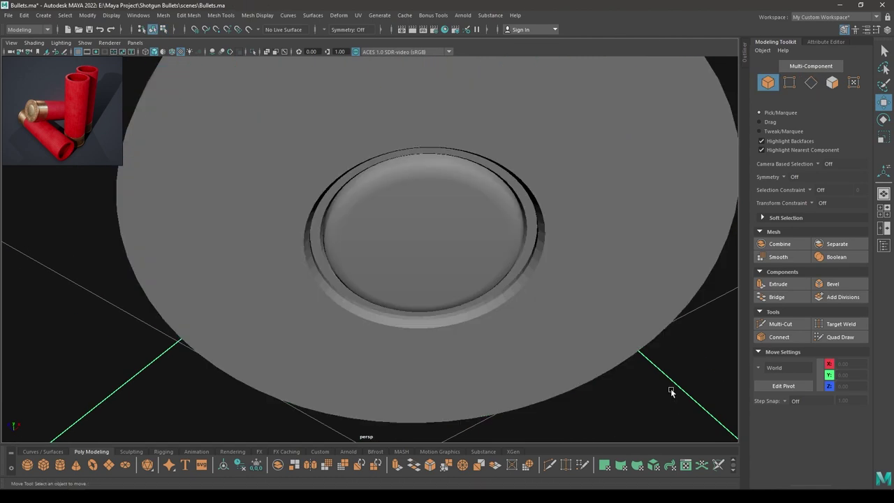
- Examine the primer recess on the underside and the flat top of the brass base
alt+drag(670, 390, 379, 287)
scroll(380, 287, up, 5)
click(290, 318)
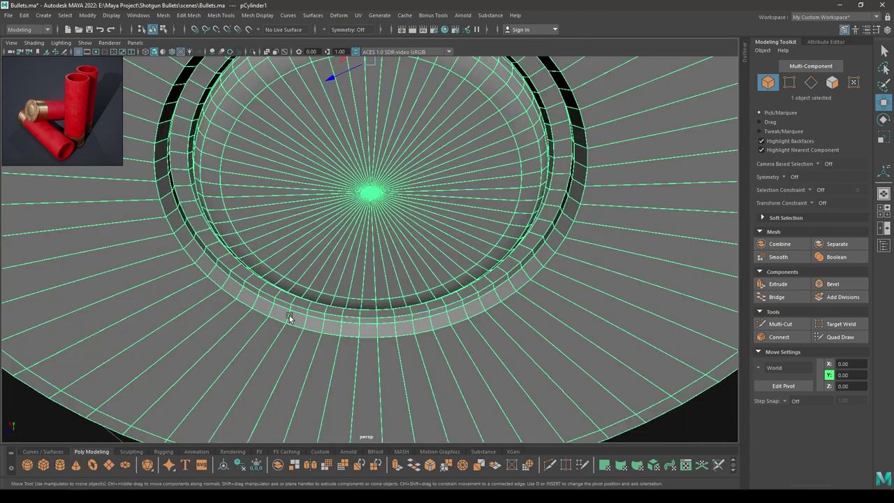
scroll(329, 348, down, 6)
alt+drag(316, 167, 281, 258)
scroll(293, 247, up, 3)
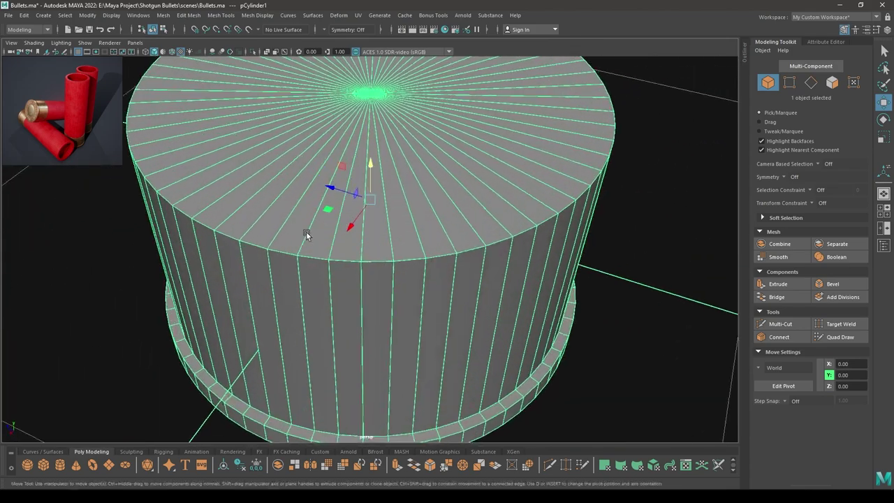
alt+middle_drag(307, 235, 340, 307)
scroll(344, 211, down, 2)
- Select the 60 faces of the base's top cap and inset them slightly with an extrude and uniform scale
right_drag(377, 202, 375, 223)
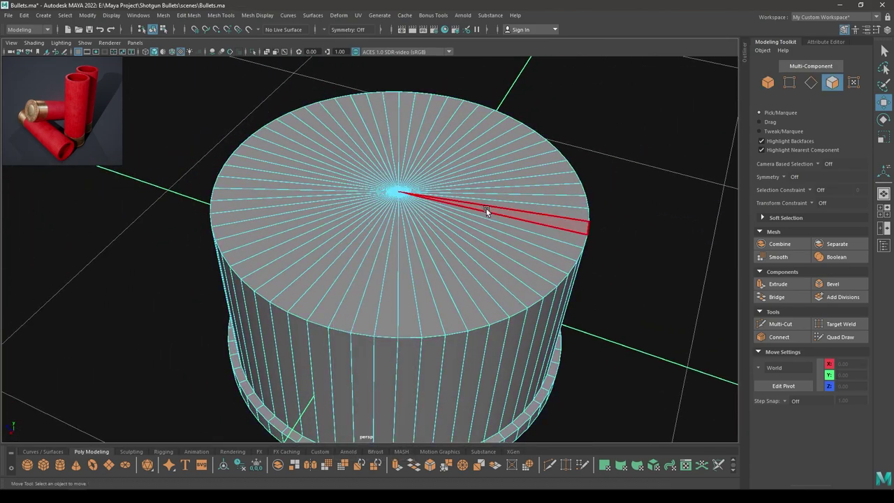
mouse_move(487, 211)
mouse_down()
mouse_move(443, 150)
mouse_move(429, 224)
mouse_move(373, 147)
mouse_up()
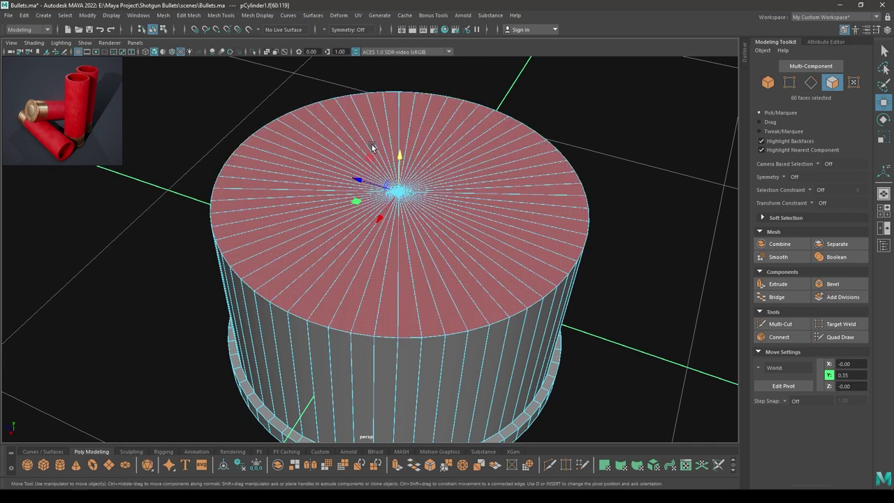
key(r)
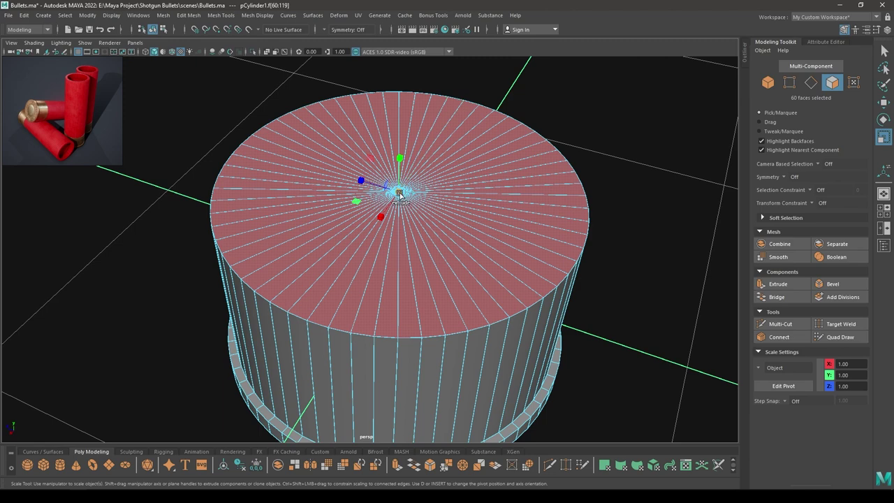
shift+drag(400, 194, 367, 185)
key(w)
alt+right_drag(367, 187, 399, 203)
alt+middle_drag(399, 203, 402, 265)
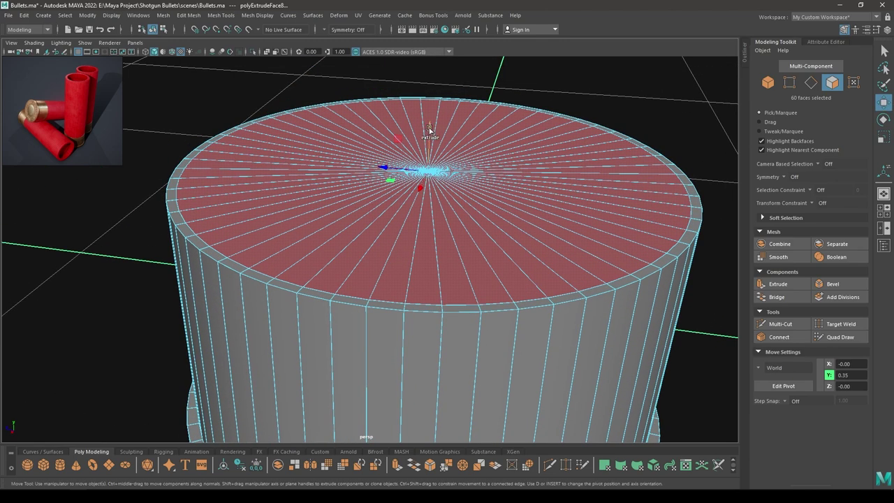
- Extrude the inset top faces slightly down into the base to about Y 0.34
shift+drag(430, 130, 428, 133)
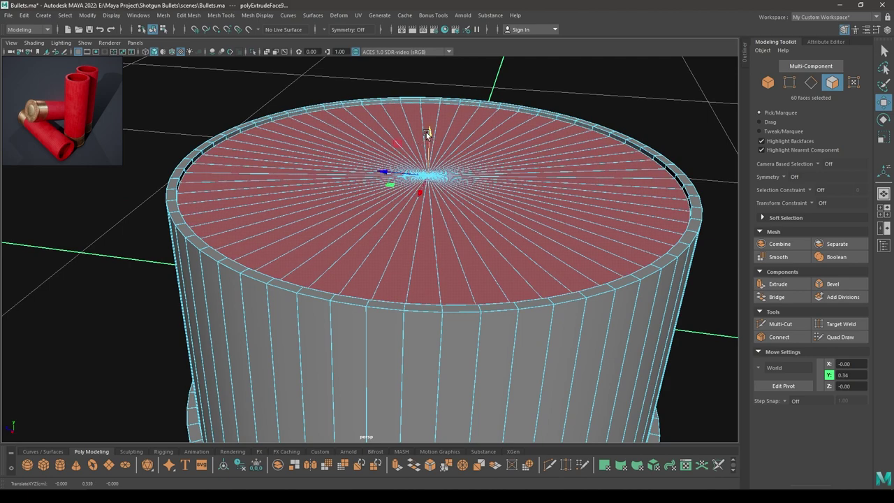
alt+drag(429, 168, 432, 153)
alt+right_drag(437, 237, 403, 122)
alt+middle_drag(404, 131, 404, 175)
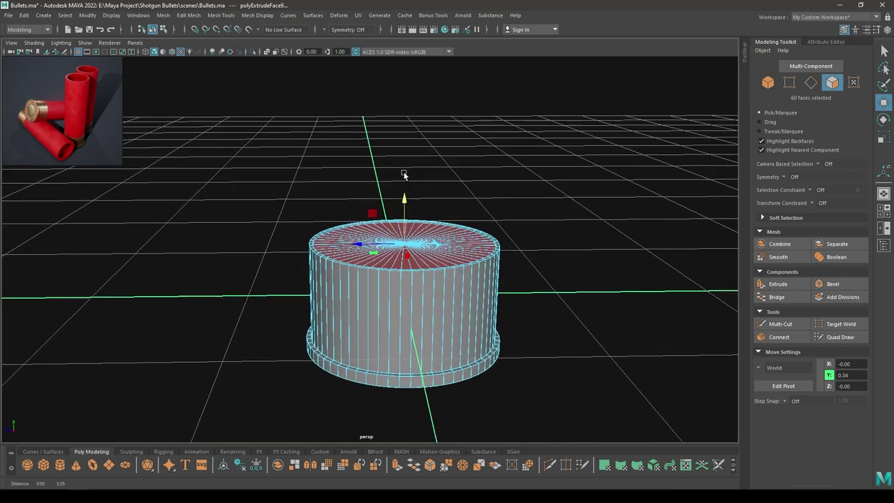
- Extrude the recessed top faces upward to about Y 1.66 to form the shell's tube
alt+drag(404, 175, 401, 5)
alt+right_drag(402, 194, 387, 142)
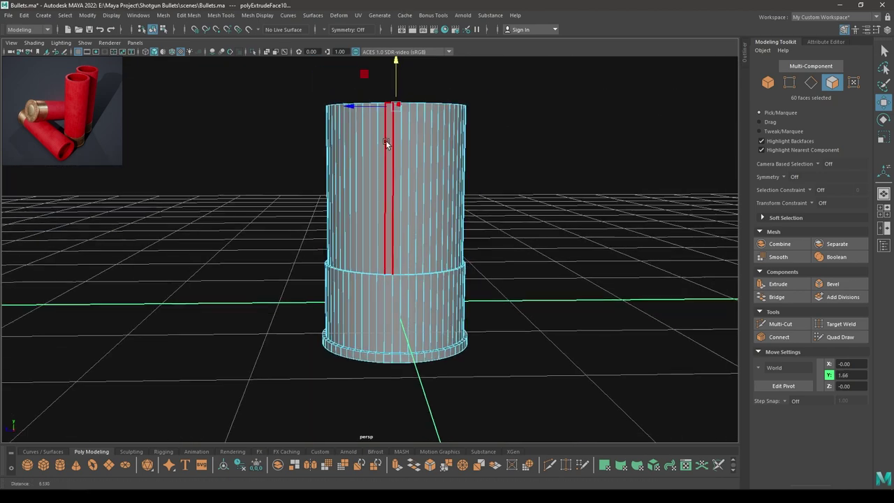
alt+middle_drag(387, 142, 381, 297)
alt+right_drag(406, 283, 381, 144)
- Lengthen the tube by moving its top faces up to about Y 3.33, matching the reference proportions
key(space)
drag(381, 142, 382, 171)
alt+right_drag(382, 171, 360, 21)
alt+middle_drag(373, 132, 374, 174)
drag(374, 203, 377, 137)
key(space)
mouse_move(378, 158)
alt+mouse_down()
mouse_move(386, 178)
mouse_move(402, 176)
mouse_move(391, 159)
alt+mouse_up()
drag(394, 97, 394, 121)
alt+drag(399, 171, 394, 116)
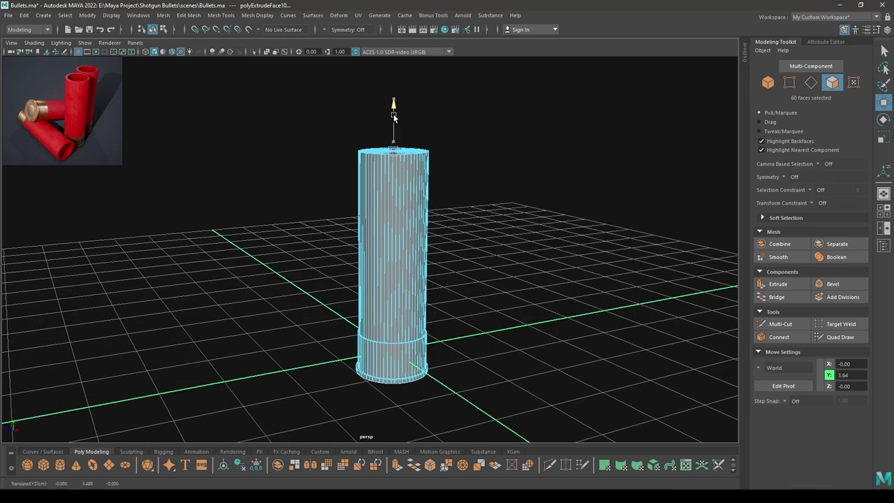
- Examine the tube's length and its joint with the base from the front and perspective views
alt+drag(394, 155, 368, 183)
key(space)
drag(373, 168, 374, 105)
key(space)
alt+drag(380, 185, 422, 205)
right_drag(421, 204, 497, 162)
click(476, 193)
mouse_move(476, 193)
alt+mouse_down()
mouse_move(466, 158)
mouse_move(436, 257)
mouse_move(486, 173)
mouse_move(489, 190)
alt+mouse_up()
scroll(436, 257, up, 1)
scroll(436, 256, up, 3)
click(427, 275)
scroll(420, 253, down, 2)
- Select the 120 tube faces above the base in the front view and extract them as a separate object
key(space)
right_drag(512, 142, 510, 169)
drag(484, 148, 351, 210)
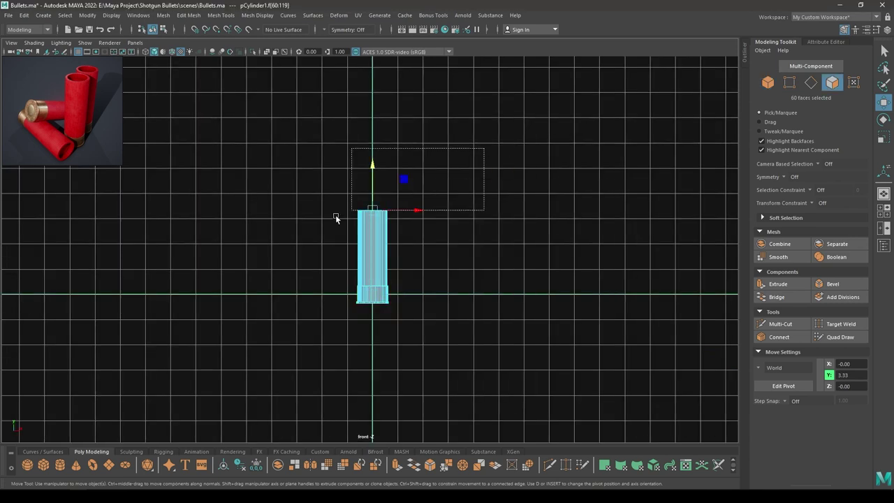
key(space)
drag(318, 236, 317, 170)
alt+right_drag(317, 170, 350, 301)
alt+middle_drag(349, 301, 392, 325)
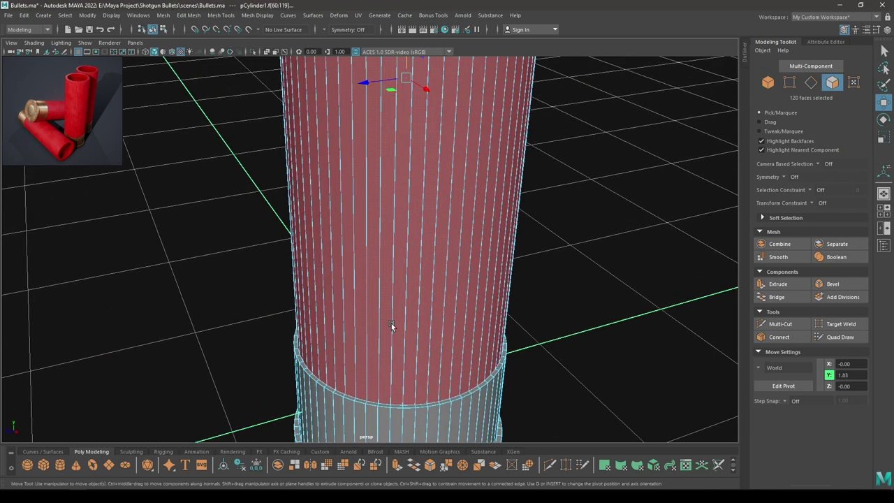
shift+right_drag(536, 174, 539, 206)
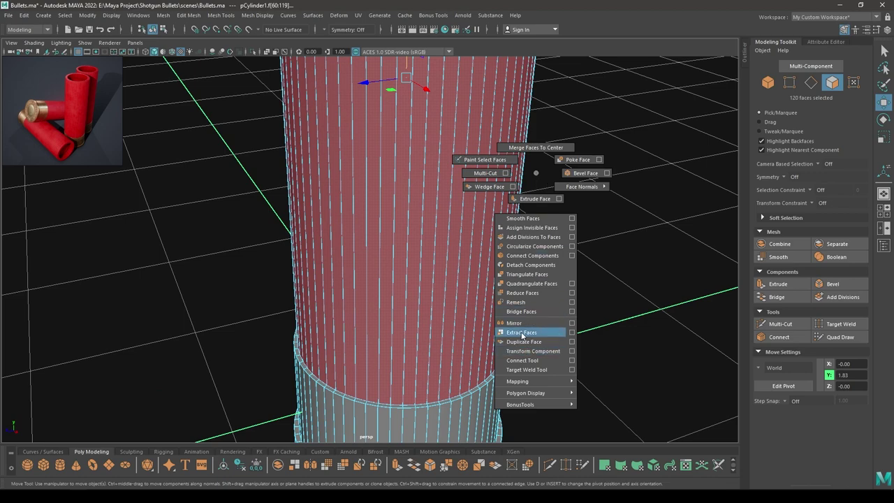
shift+right_drag(521, 335, 521, 333)
key(w)
right_drag(529, 276, 451, 361)
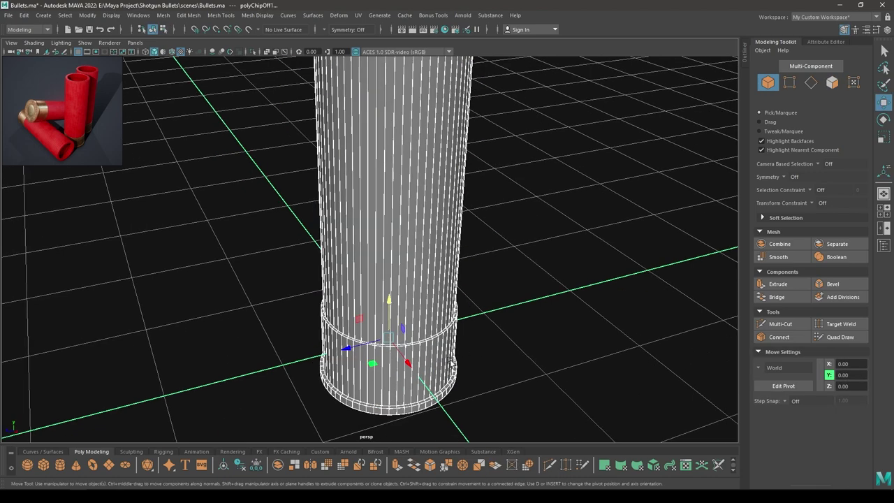
- Select the extracted tube and center its pivot
click(433, 349)
click(423, 263)
mouse_move(428, 311)
alt+mouse_down()
mouse_move(435, 286)
mouse_move(431, 298)
alt+mouse_up()
alt+middle_drag(430, 298, 431, 363)
alt+right_drag(432, 364, 411, 278)
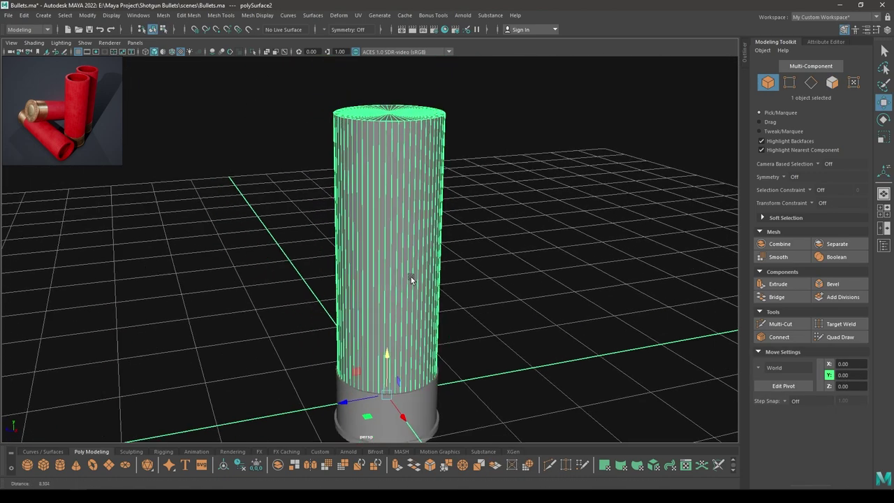
key(space)
click(351, 236)
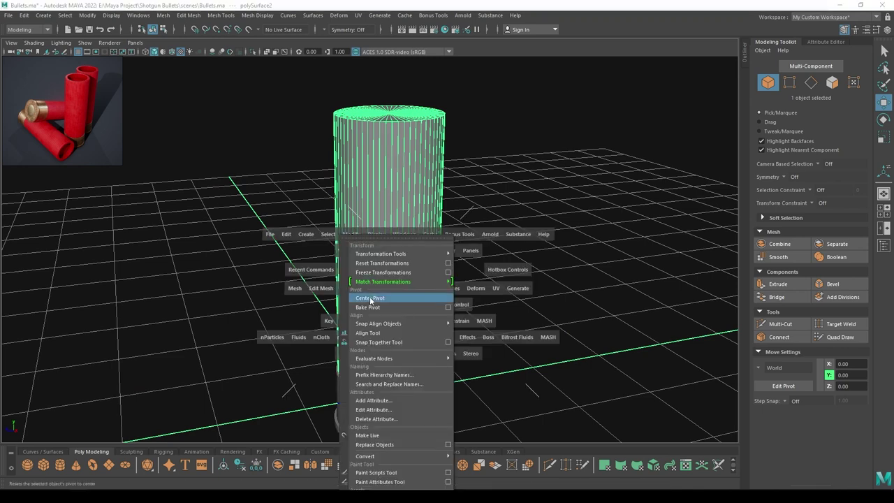
click(371, 299)
- Isolate the selection to the tube's 60 top cap faces and delete them to leave the tube open
alt+drag(448, 150, 482, 194)
alt+right_drag(496, 182, 547, 169)
double_click(442, 167)
key(space)
drag(492, 215, 500, 239)
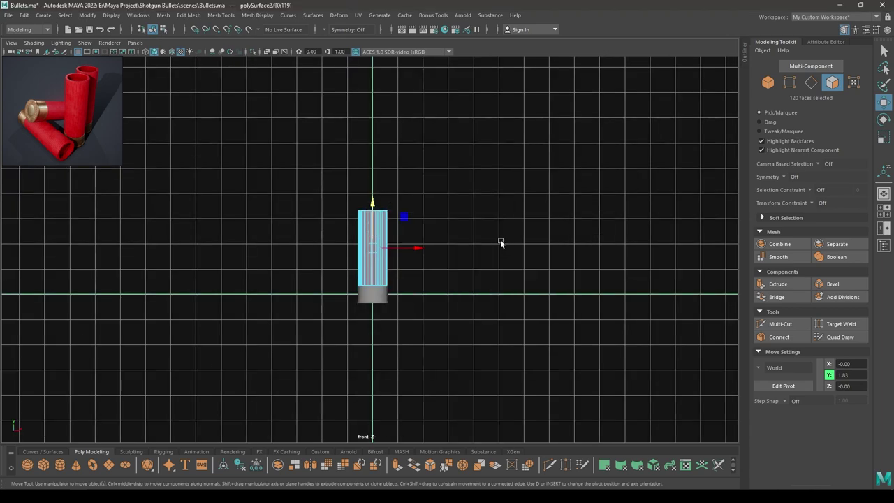
ctrl+drag(175, 302, 175, 302)
key(space)
drag(342, 229, 343, 204)
mouse_move(347, 206)
alt+mouse_down()
mouse_move(359, 221)
mouse_move(358, 207)
alt+mouse_up()
alt+right_drag(358, 207, 367, 264)
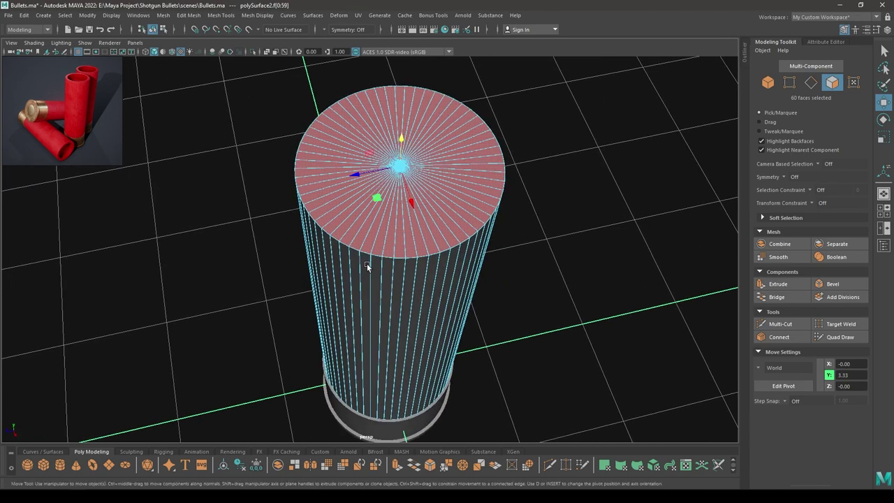
alt+middle_drag(367, 265, 376, 274)
key(Delete)
- Double the vertical edge divisions of the tube wall to 120 around its circumference
alt+drag(374, 177, 380, 137)
right_drag(381, 137, 382, 114)
alt+drag(413, 170, 384, 164)
drag(513, 242, 336, 257)
alt+right_drag(353, 236, 420, 220)
alt+right_drag(412, 227, 420, 248)
alt+middle_drag(412, 74, 383, 224)
alt+right_drag(383, 224, 415, 215)
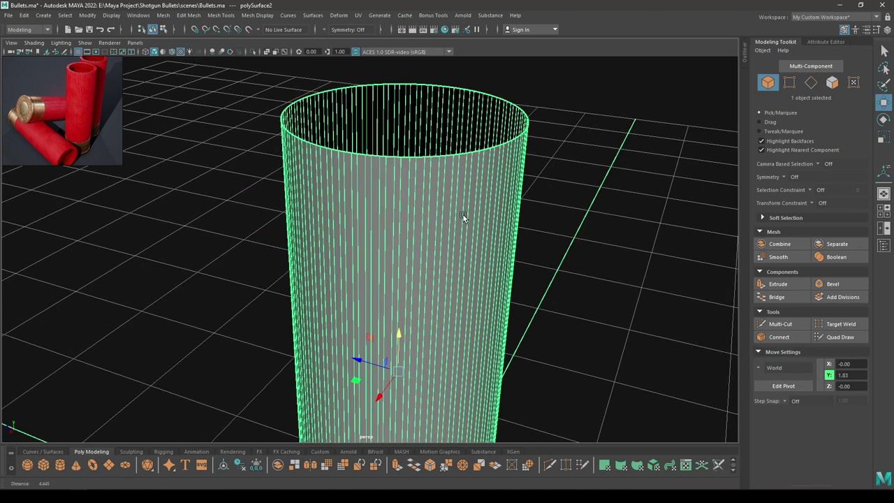
- Extrude the tube's open top edge loop and scale it inward to form a flat rim
alt+right_drag(464, 215, 478, 220)
alt+right_drag(362, 179, 418, 165)
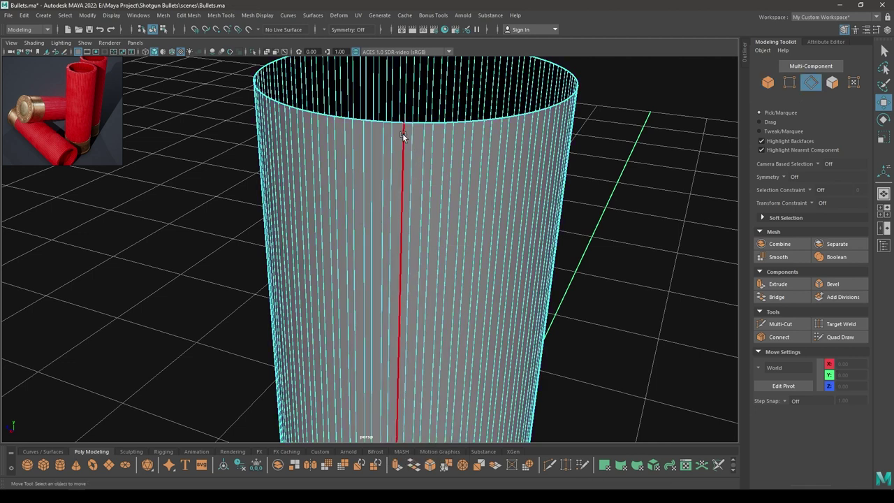
double_click(399, 124)
alt+middle_drag(398, 123, 411, 227)
key(r)
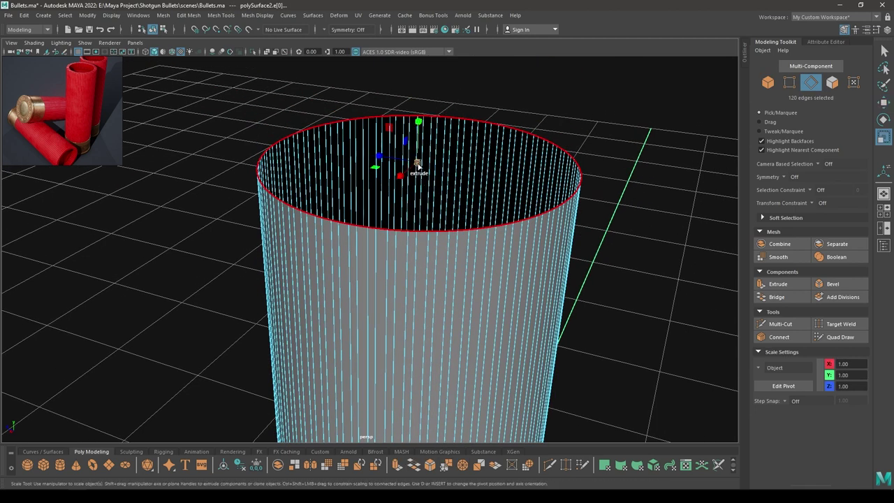
shift+drag(418, 163, 402, 165)
key(w)
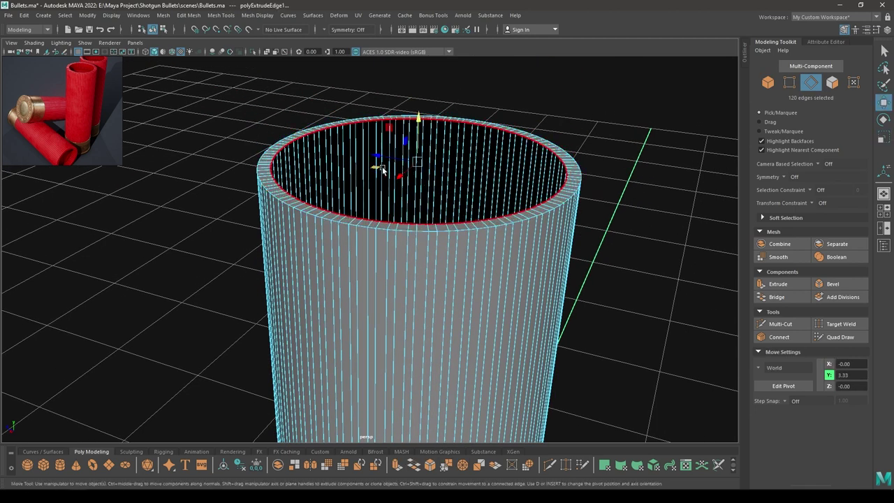
- Scale the rim's inner edge loop slightly further inward and extrude it down inside the tube to about Y 3.20
alt+right_drag(382, 166, 395, 234)
alt+middle_drag(395, 234, 411, 288)
key(r)
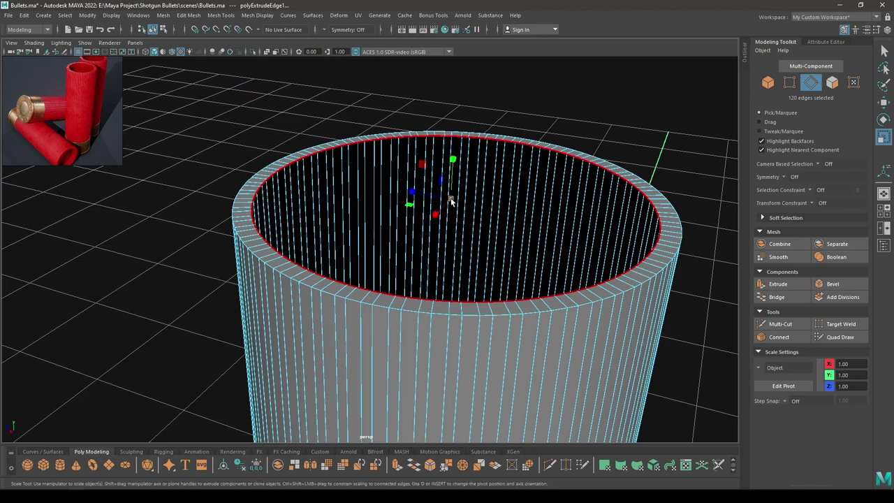
drag(451, 198, 443, 201)
key(w)
shift+drag(456, 162, 452, 202)
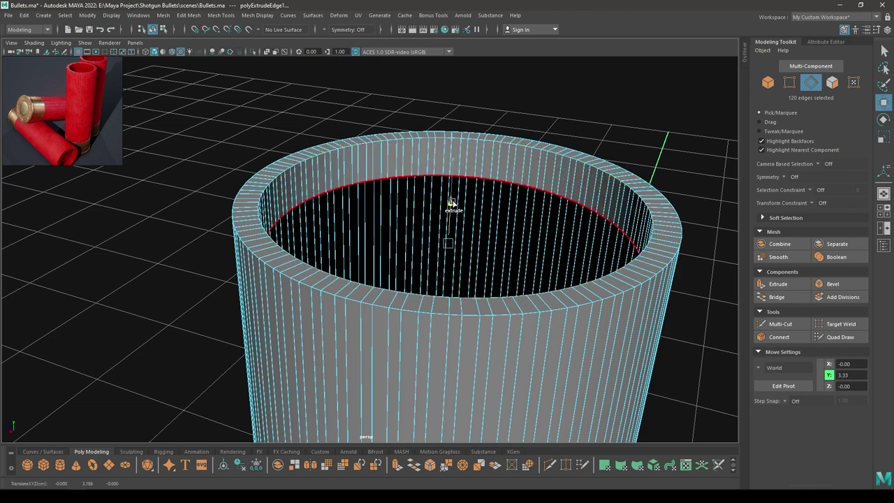
alt+drag(424, 238, 505, 218)
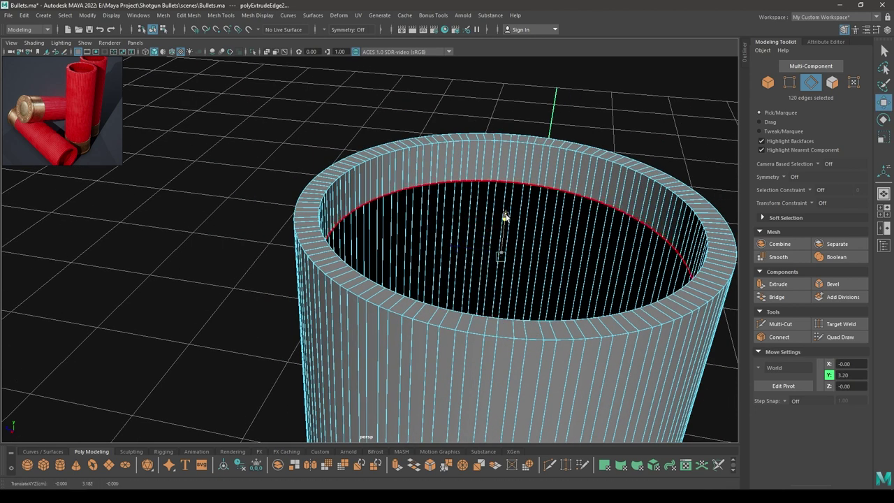
- Bevel the outer and inner edge loops on top of the tube's rim with 2 segments
click(276, 185)
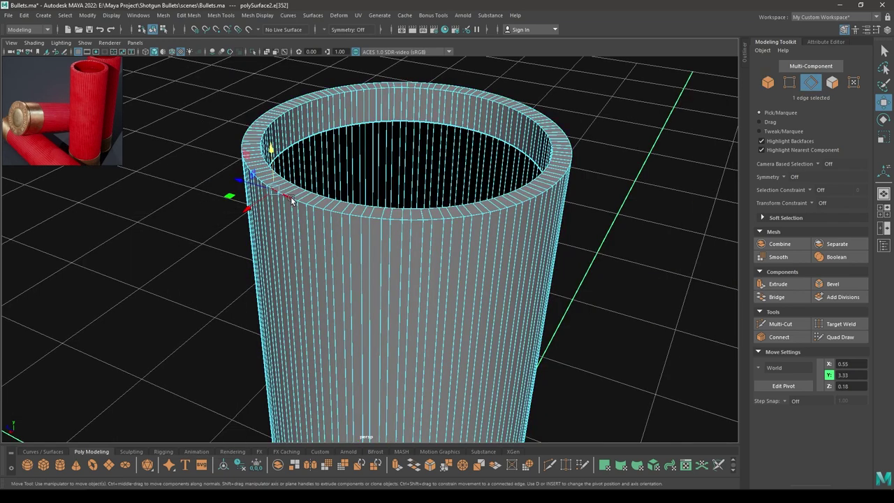
shift+double_click(299, 187)
scroll(300, 259, up, 4)
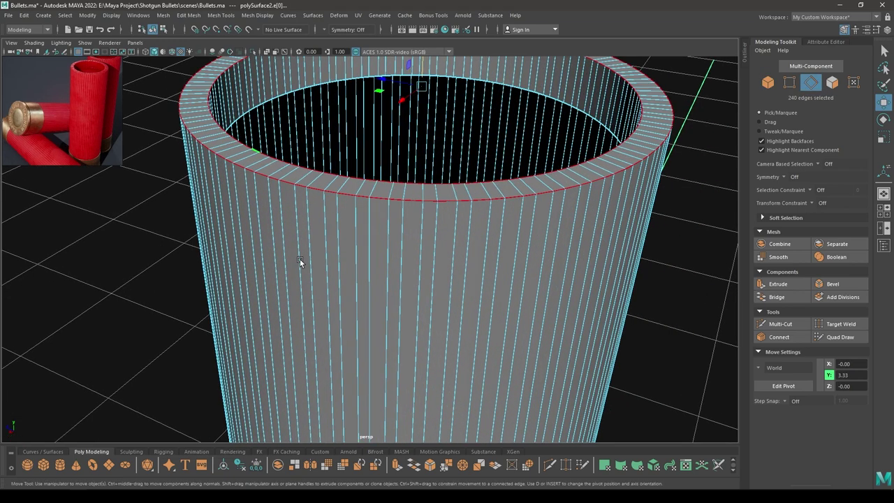
alt+middle_drag(300, 258, 343, 286)
shift+right_click(297, 194)
click(329, 191)
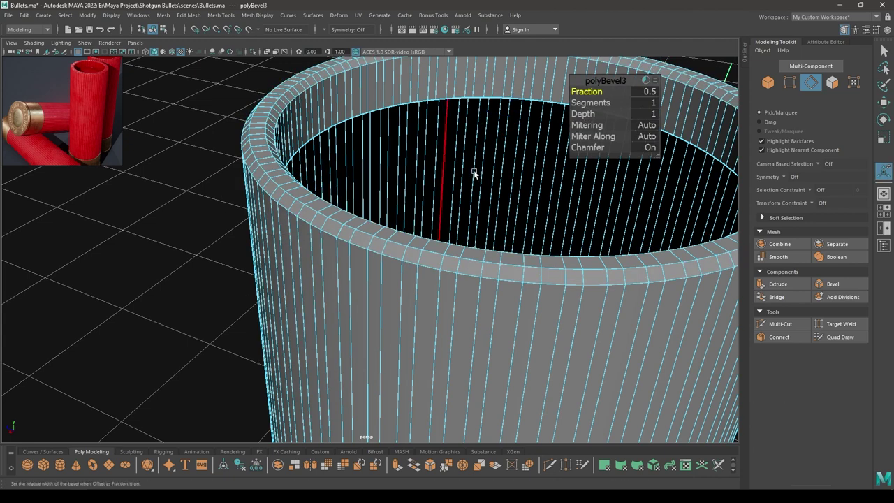
drag(584, 104, 611, 105)
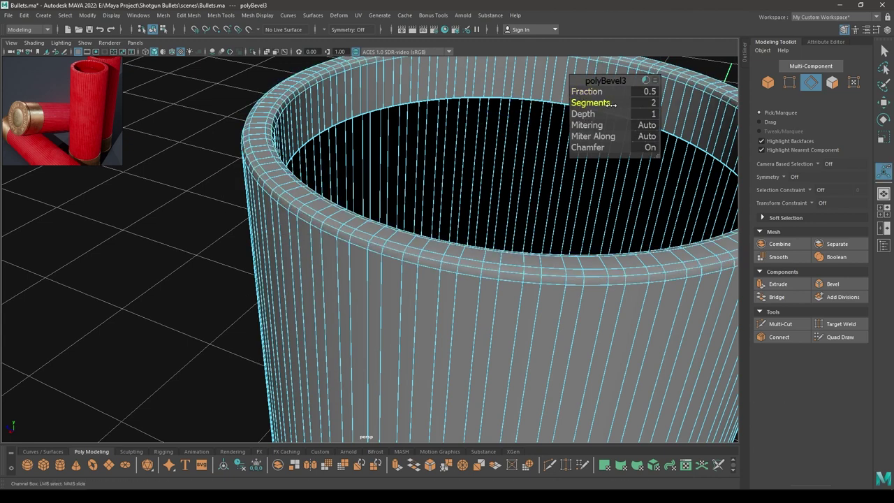
alt+drag(419, 126, 385, 257)
alt+drag(367, 222, 384, 225)
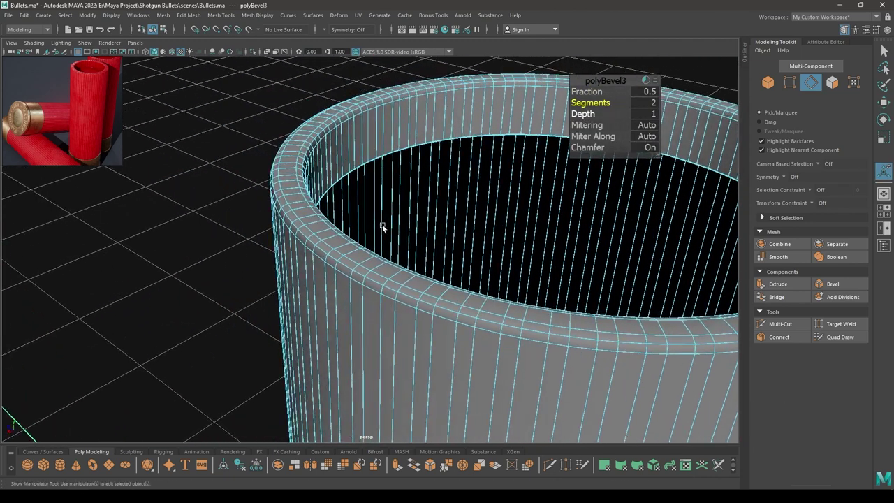
- Select every second vertical strip of faces around the tube, covering the outer wall, rim and inner lip
key(w)
right_drag(268, 183, 270, 210)
double_click(288, 232)
alt+drag(293, 233, 345, 238)
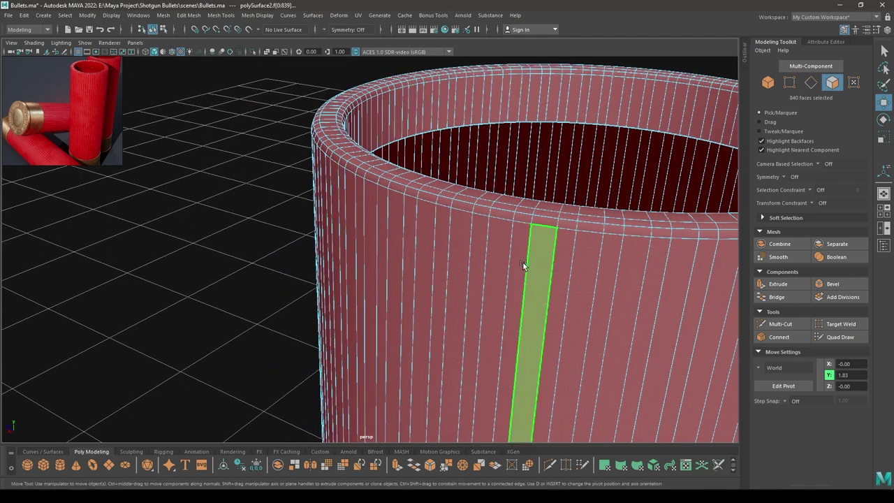
click(426, 227)
shift+double_click(428, 196)
alt+drag(421, 220, 371, 241)
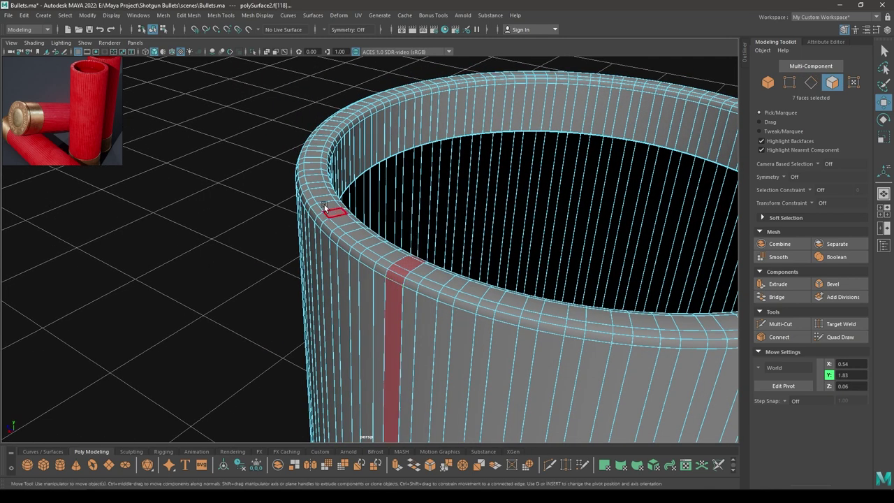
right_drag(258, 173, 264, 279)
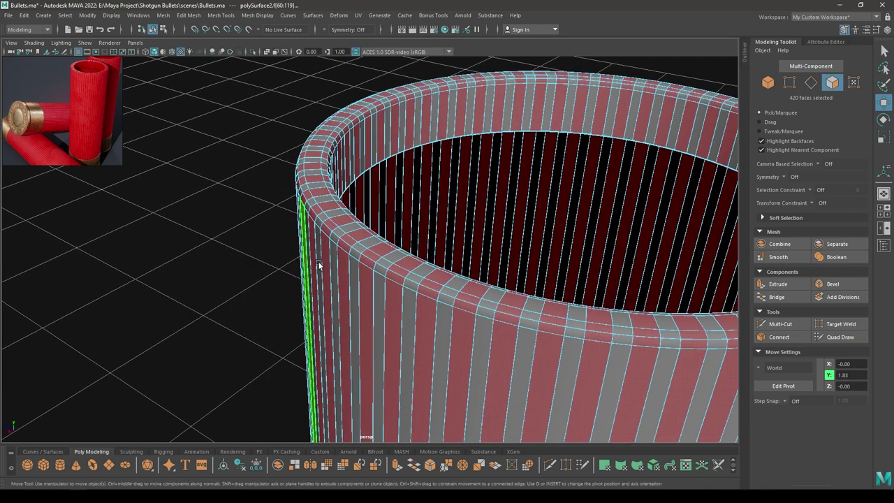
mouse_move(319, 262)
alt+mouse_down()
mouse_move(275, 269)
mouse_move(334, 262)
alt+mouse_up()
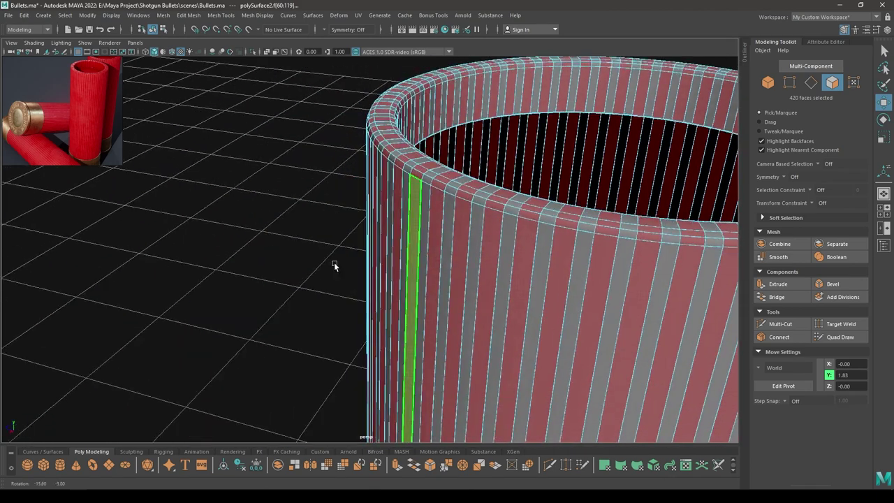
- Extrude the alternating face strips with a thickness of 0.01 to form raised ribs, and return to object mode
key(ctrl+e)
alt+middle_drag(657, 130, 541, 179)
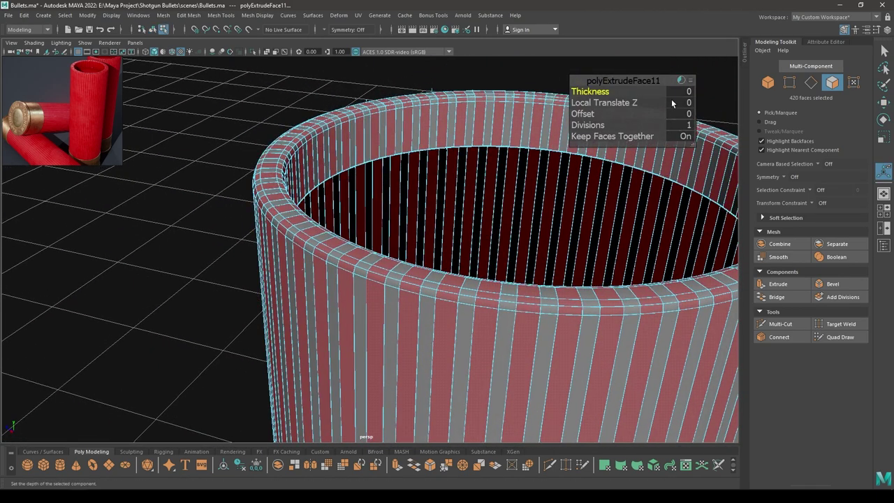
click(675, 94)
text(0.01)
key(Return)
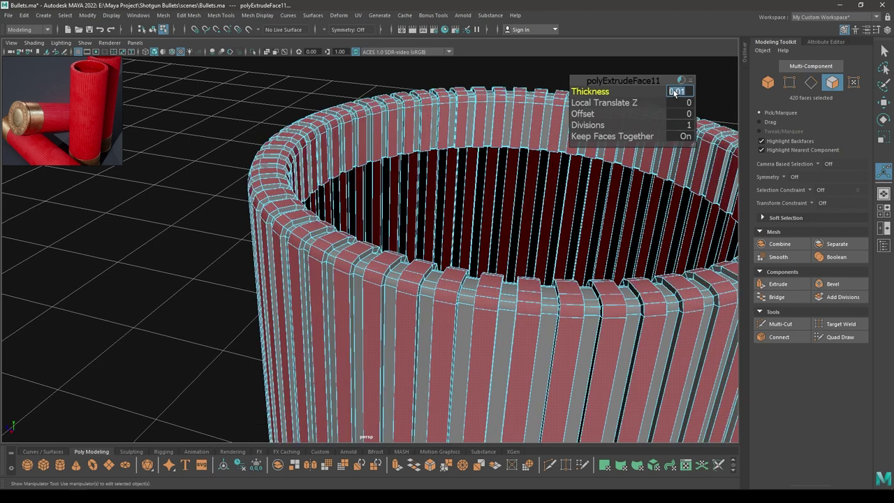
key(w)
right_drag(550, 90, 655, 48)
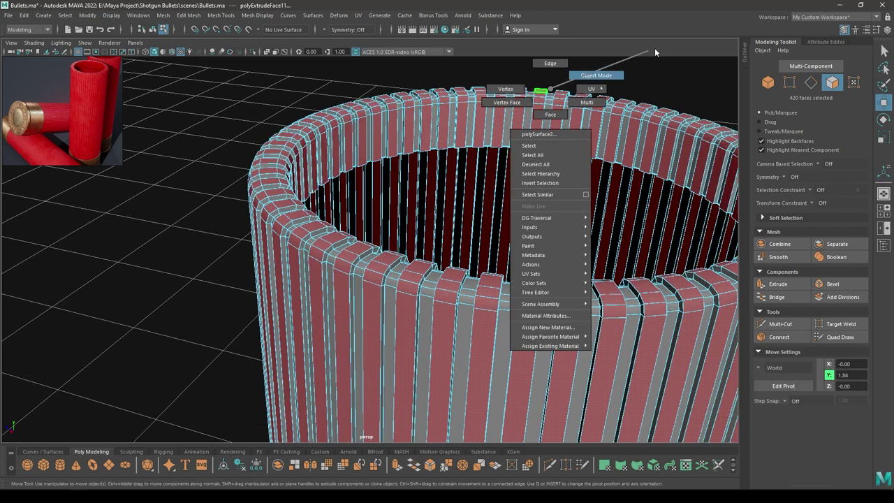
- Preview the tube smoothed and examine its ribs from the rim down to where it meets the base
alt+drag(619, 102, 600, 60)
key(3)
click(643, 102)
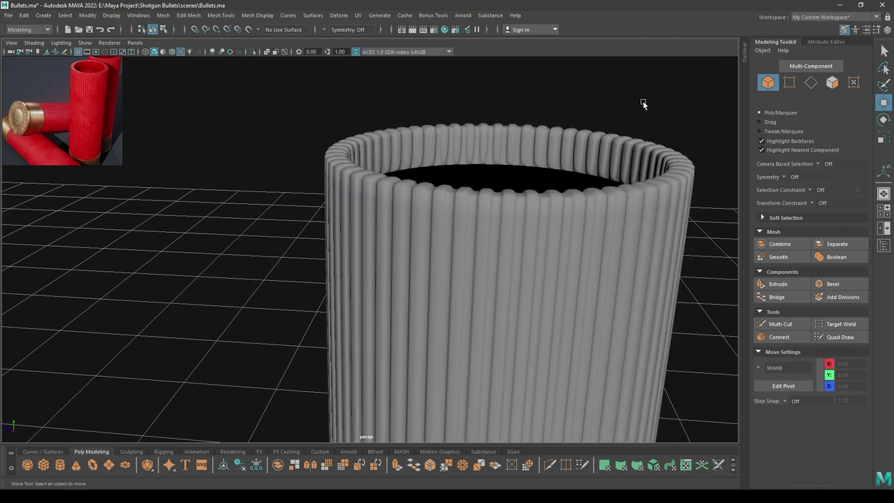
scroll(569, 268, down, 5)
alt+drag(569, 268, 559, 217)
alt+middle_drag(569, 391, 533, 241)
scroll(533, 242, down, 6)
alt+drag(482, 210, 441, 191)
scroll(426, 210, up, 3)
alt+drag(405, 222, 369, 300)
scroll(370, 224, up, 4)
scroll(386, 262, down, 4)
alt+drag(349, 126, 351, 145)
scroll(357, 241, up, 4)
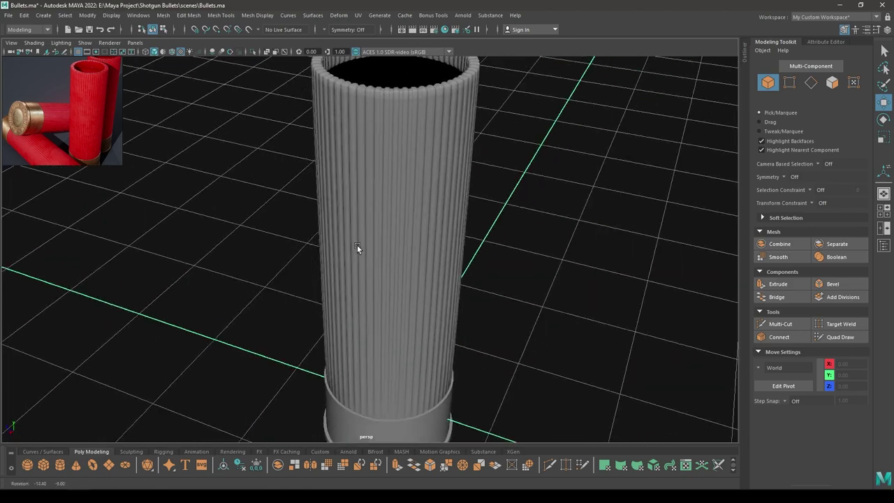
- Turn off the tube's smooth preview and select all of its faces in the front view
click(367, 236)
key(space)
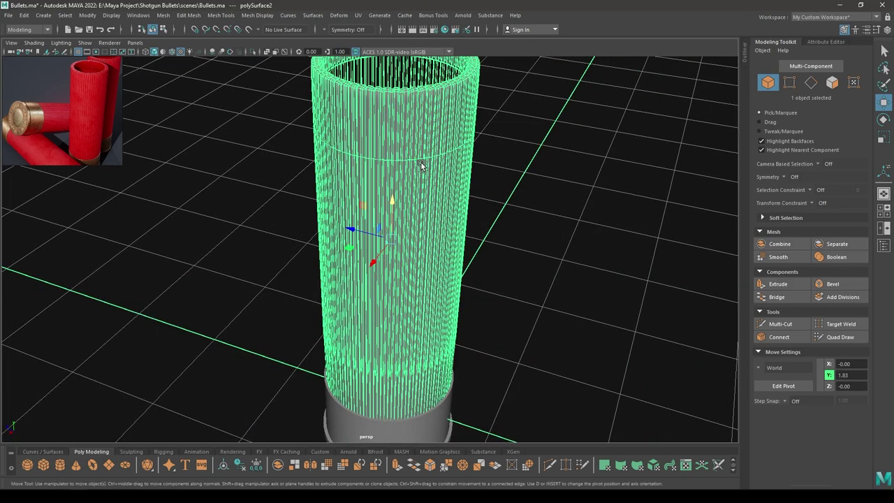
key(1)
scroll(425, 139, down, 5)
alt+drag(488, 69, 492, 123)
key(space)
click(491, 98)
right_drag(511, 121, 516, 148)
scroll(497, 332, up, 4)
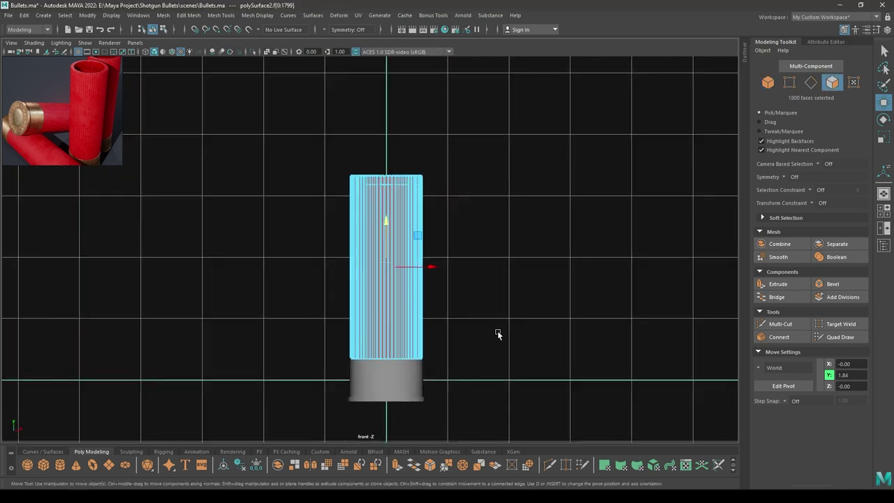
alt+middle_drag(506, 265, 508, 238)
- Reduce the selection to the 120 thin extrusion faces at the tube's bottom edge and the inner lip's lower edge
ctrl+drag(211, 281, 211, 282)
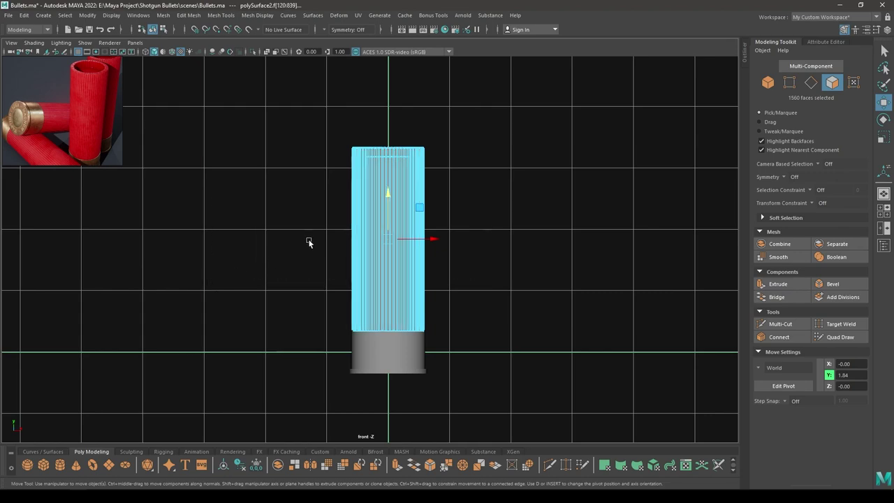
key(space)
drag(310, 241, 299, 207)
scroll(301, 209, up, 4)
alt+drag(307, 280, 330, 329)
key(space)
drag(334, 267, 340, 303)
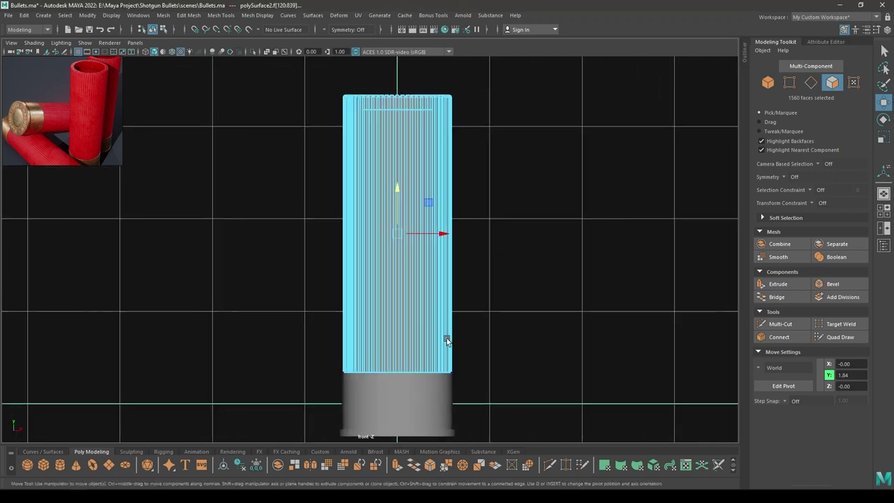
alt+middle_drag(532, 278, 494, 419)
scroll(494, 419, up, 3)
ctrl+drag(219, 247, 219, 247)
key(space)
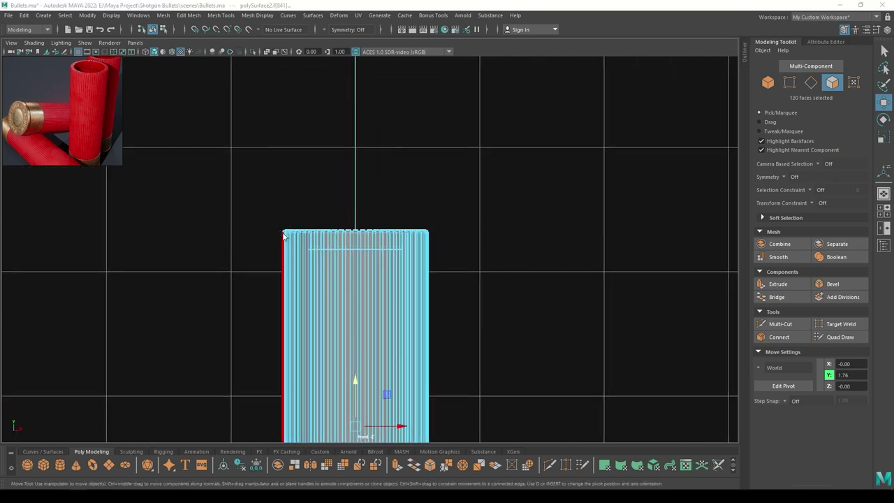
- Check in wireframe which faces are selected along the inner lip's lower edge and the tube's bottom edge
drag(284, 238, 288, 213)
scroll(294, 230, up, 6)
alt+middle_drag(331, 354, 321, 279)
alt+drag(322, 279, 324, 310)
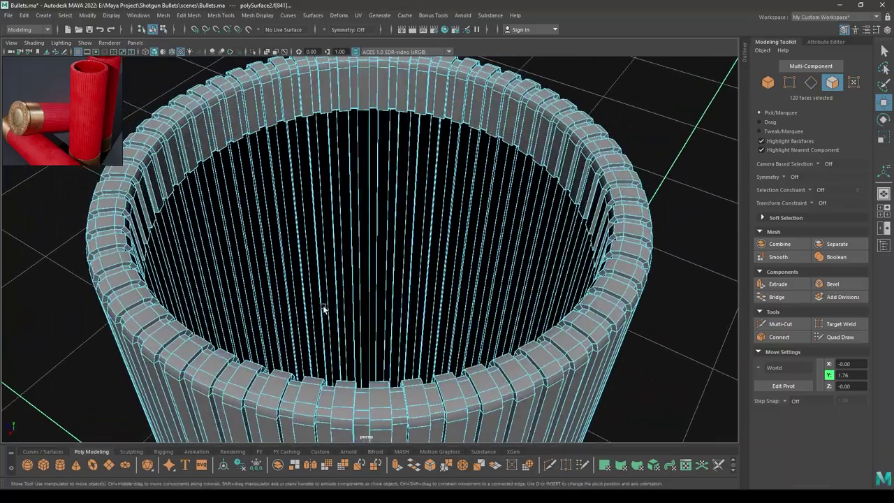
key(4)
alt+middle_drag(323, 310, 309, 195)
alt+drag(311, 342, 303, 249)
alt+middle_drag(303, 249, 325, 230)
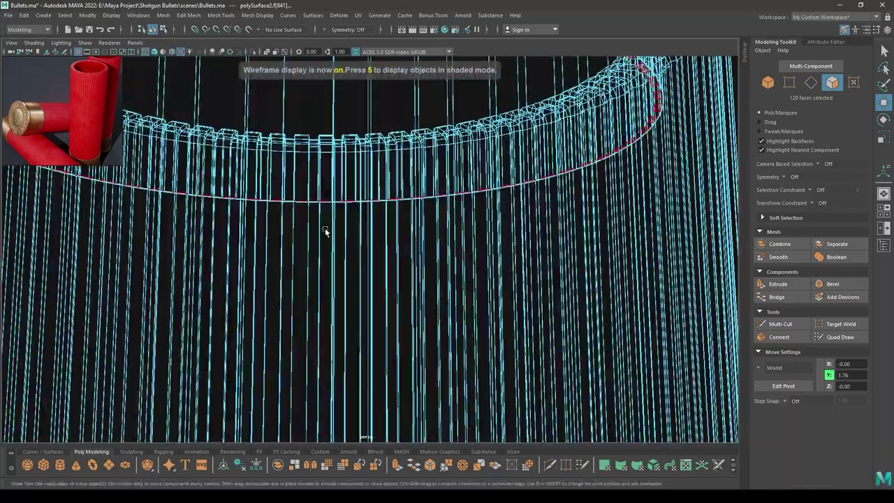
scroll(388, 215, down, 6)
alt+drag(355, 325, 338, 189)
alt+middle_drag(342, 378, 347, 252)
scroll(349, 308, up, 5)
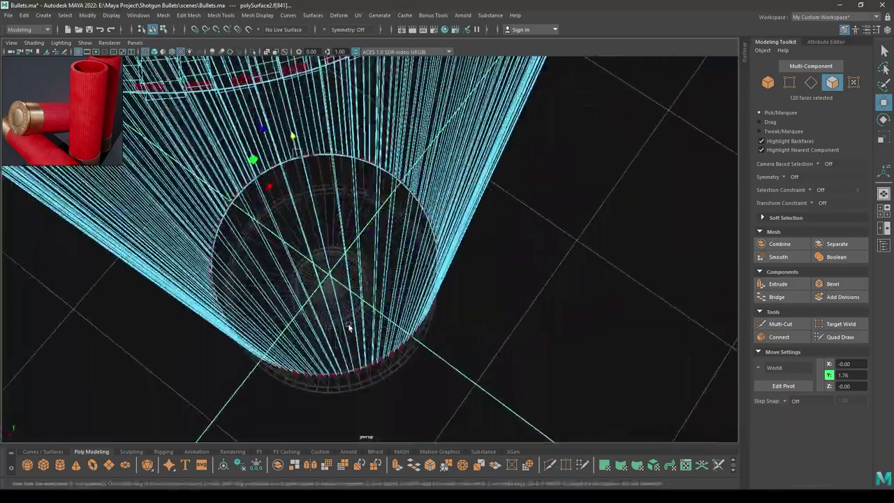
alt+drag(349, 327, 371, 248)
scroll(363, 241, up, 3)
alt+middle_drag(370, 234, 368, 383)
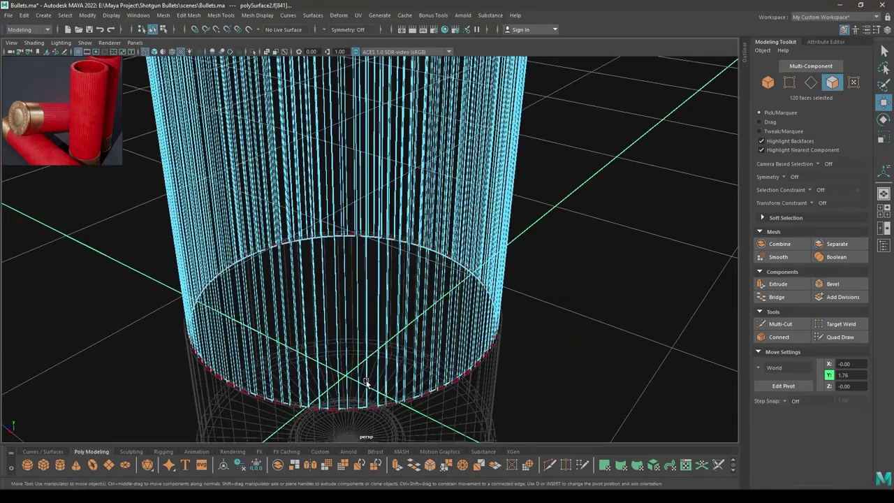
scroll(377, 335, down, 5)
- Delete the selected thin edge faces, save the scene and return to object mode in shaded display
key(Delete)
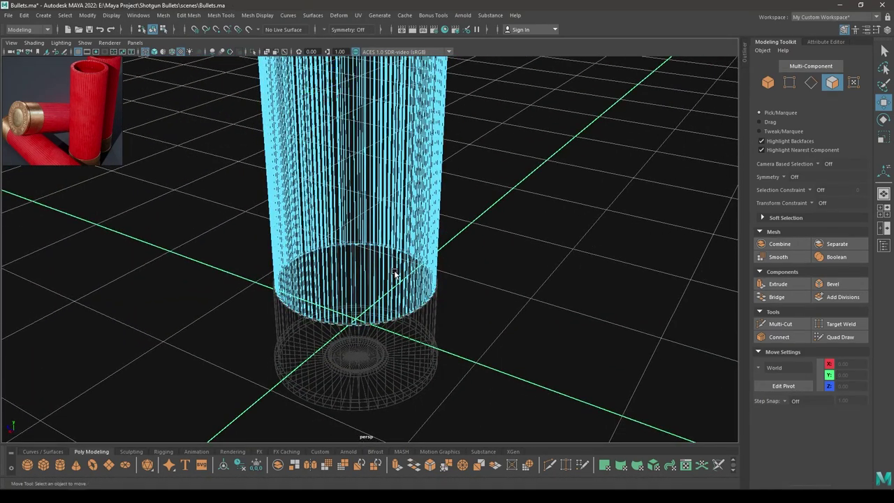
key(6)
mouse_move(455, 261)
alt+mouse_down()
mouse_move(488, 297)
mouse_move(457, 294)
mouse_move(473, 283)
alt+mouse_up()
scroll(473, 283, down, 2)
key(ctrl+s)
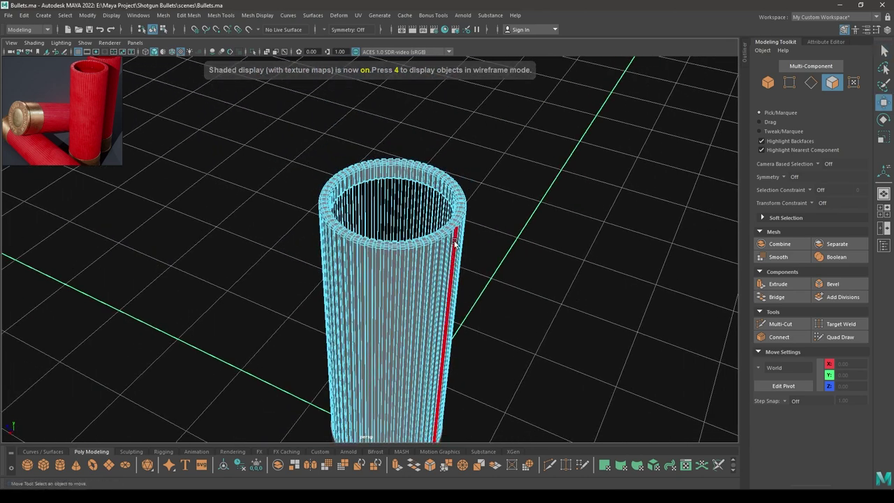
right_drag(455, 235, 511, 194)
click(509, 196)
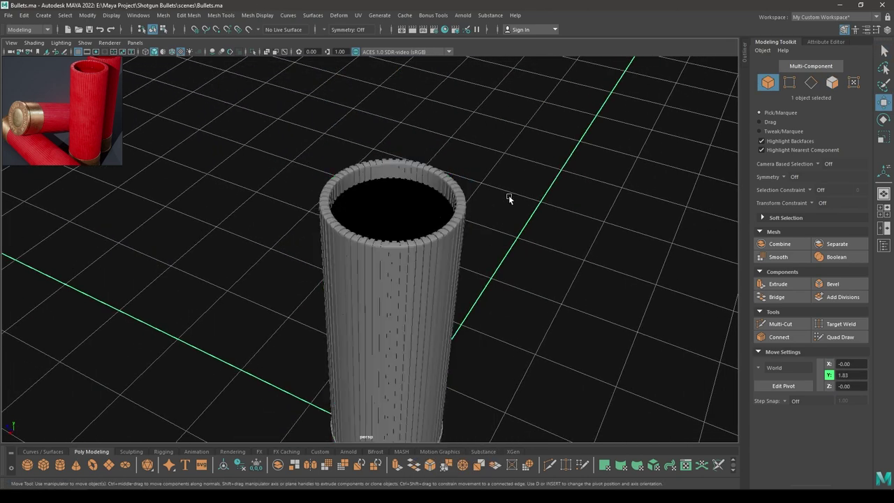
- Extrude the inner lip's open lower edge loop inward and merge it to the center to form a flat cap
scroll(438, 324, up, 6)
alt+middle_drag(385, 267, 396, 287)
scroll(397, 287, up, 5)
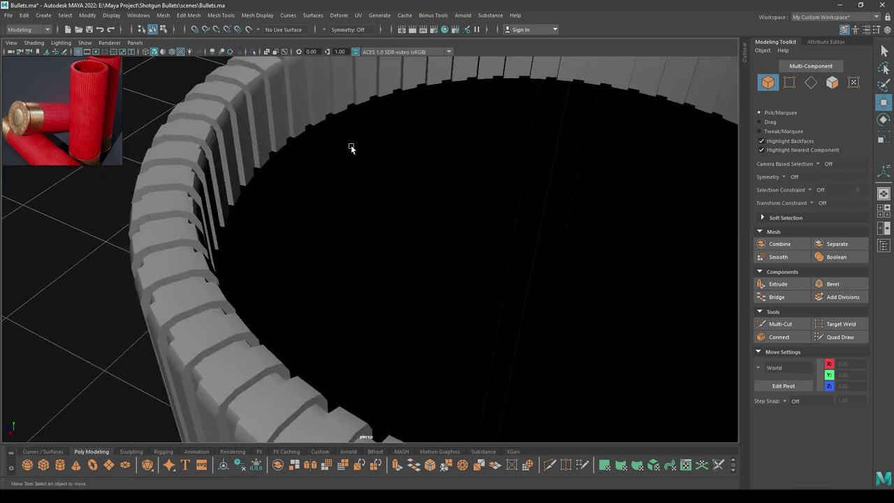
click(280, 144)
right_drag(277, 142, 277, 113)
double_click(285, 148)
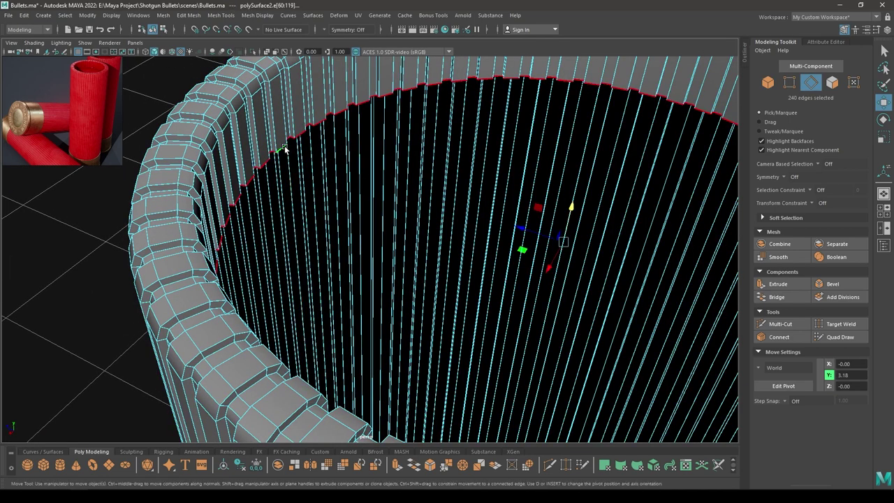
key(r)
scroll(284, 148, down, 1)
alt+middle_drag(285, 148, 183, 169)
shift+drag(440, 264, 264, 299)
key(w)
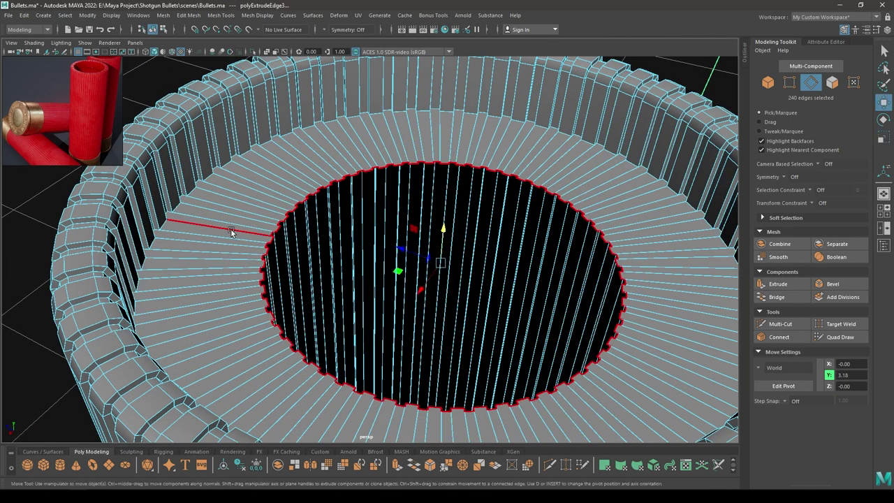
shift+right_drag(232, 229, 264, 167)
- Bevel the cap's outer edge loop with a fraction of 0.04 and 2 segments, and preview the tube smoothed
double_click(227, 166)
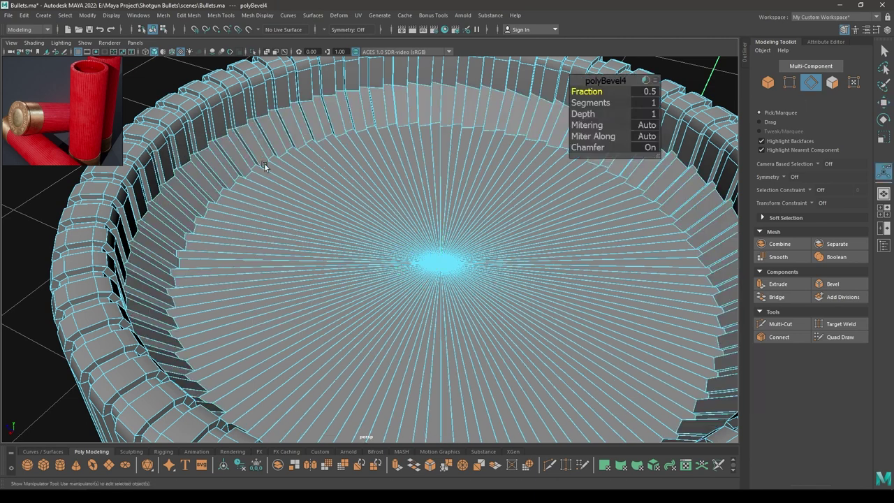
mouse_move(588, 91)
mouse_down()
mouse_move(565, 91)
mouse_move(615, 102)
mouse_move(589, 90)
mouse_up()
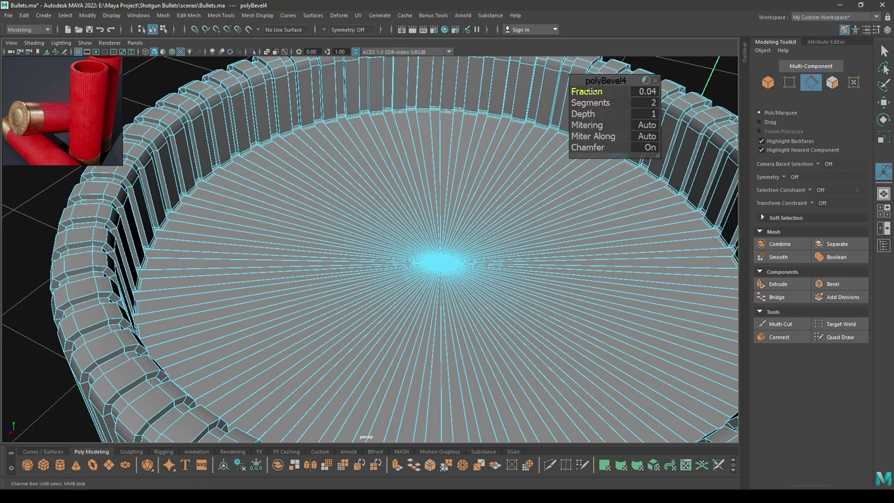
key(w)
right_drag(578, 120, 622, 104)
key(3)
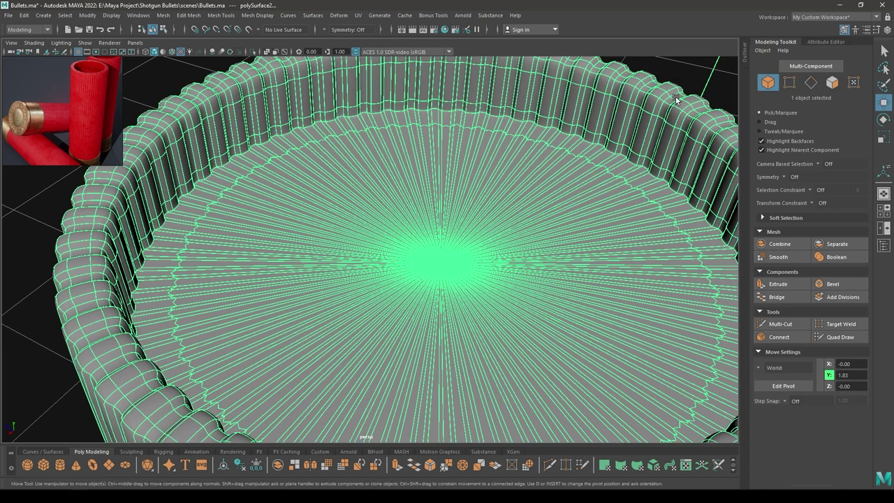
- Inspect the smoothed shell from its capped mouth down to the base and select the base object
alt+right_drag(651, 153, 595, 94)
click(601, 167)
alt+drag(601, 167, 616, 252)
alt+right_drag(617, 253, 552, 131)
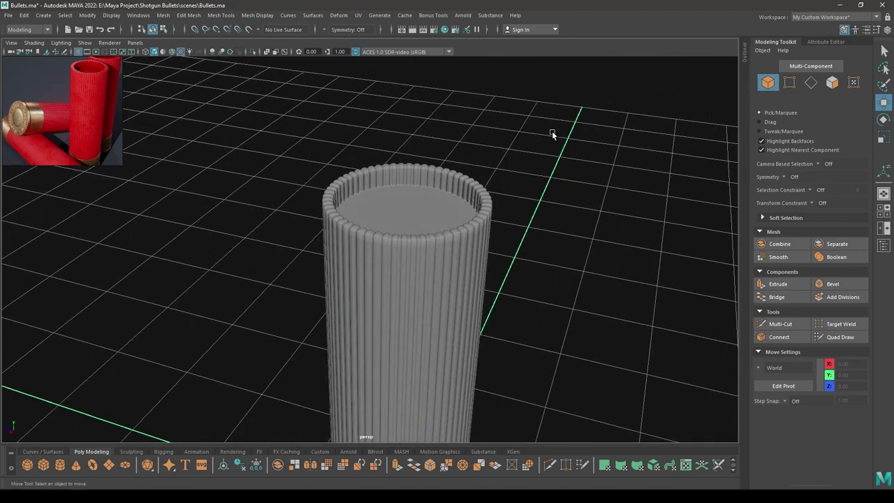
alt+right_drag(575, 262, 524, 211)
alt+middle_drag(520, 287, 494, 167)
alt+drag(491, 190, 487, 151)
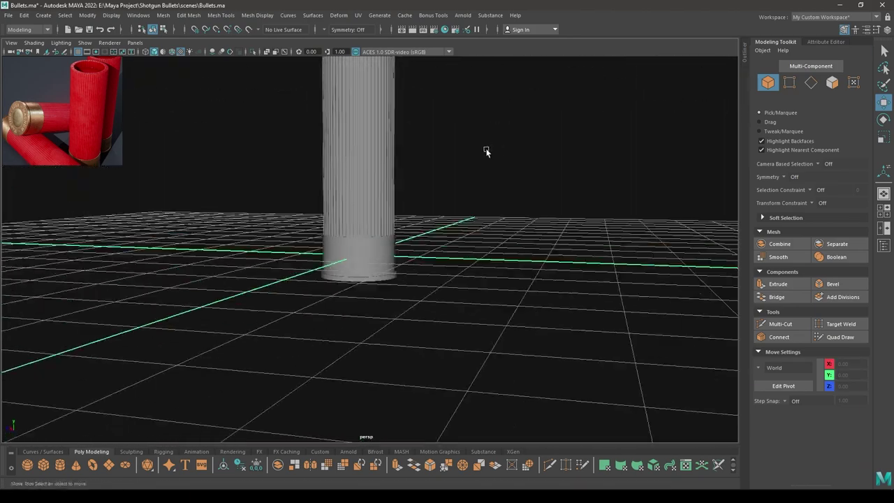
alt+right_drag(487, 151, 369, 93)
alt+middle_drag(371, 96, 408, 198)
alt+drag(408, 198, 439, 301)
alt+right_drag(439, 301, 489, 412)
alt+middle_drag(483, 412, 435, 320)
alt+drag(434, 319, 379, 282)
alt+right_drag(379, 281, 412, 315)
click(398, 257)
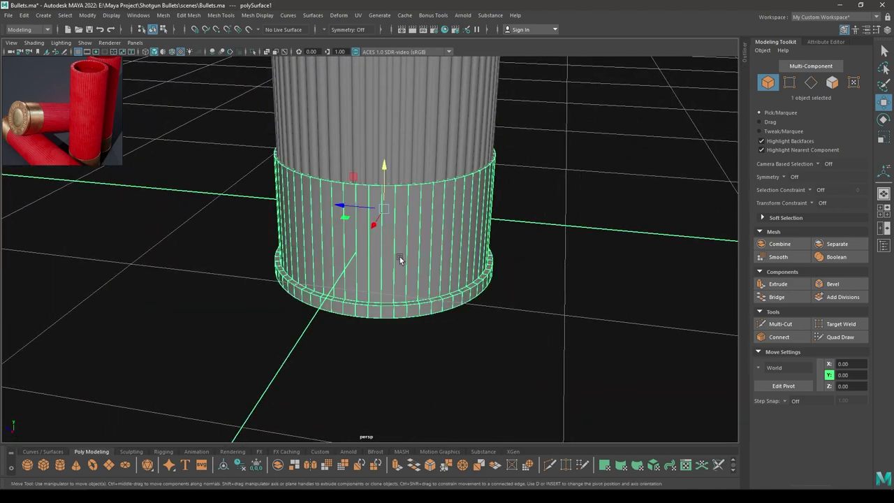
- Isolate the base and bevel the edge loop of its open upper rim with a fraction of 0.3 and 1 segment, chamfer off
alt+right_drag(398, 257, 405, 366)
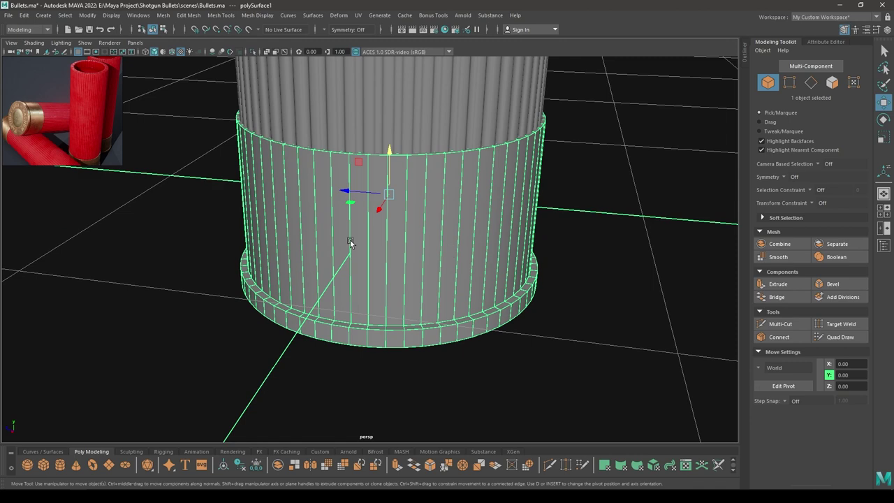
key(alt+h)
key(F10)
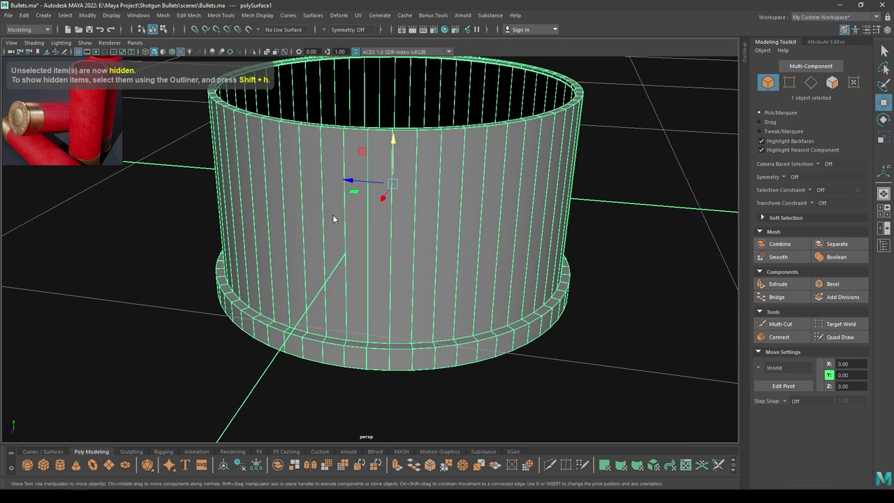
alt+drag(317, 166, 313, 180)
double_click(308, 132)
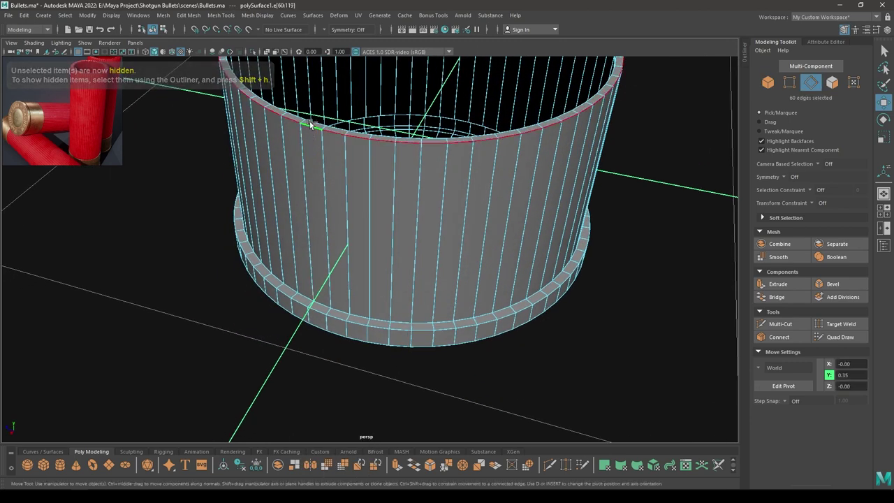
scroll(319, 254, up, 5)
shift+right_drag(357, 230, 398, 230)
click(595, 148)
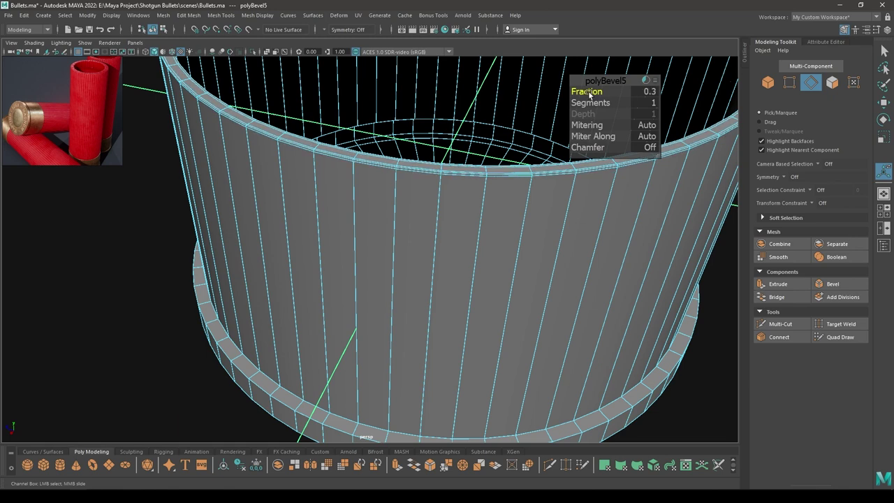
key(w)
- Select the edge loops of the base's protruding lower flange and bevel them with a fraction of 0.35 and 2 segments
alt+middle_drag(436, 240, 445, 124)
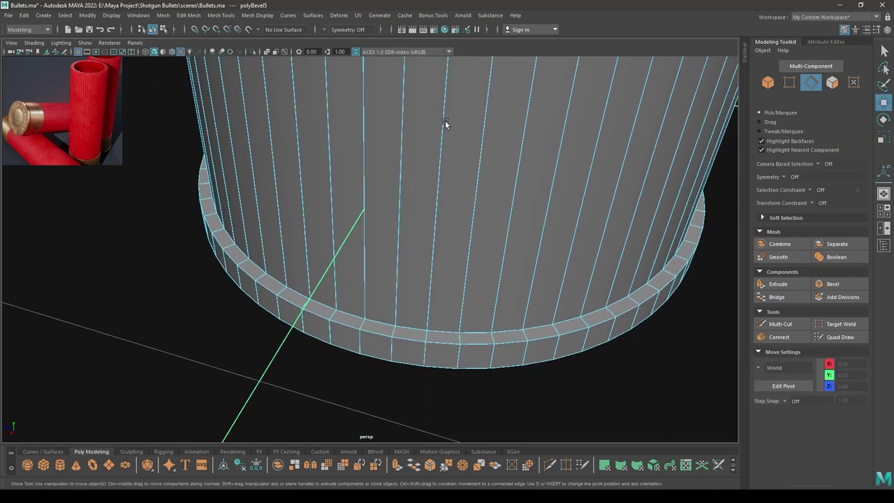
double_click(349, 313)
alt+middle_drag(352, 311, 378, 258)
alt+right_drag(377, 258, 432, 304)
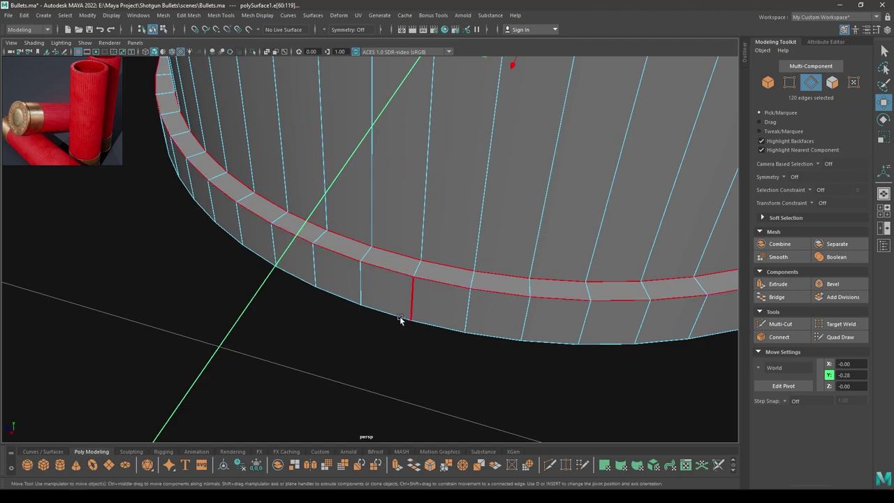
alt+drag(399, 318, 404, 249)
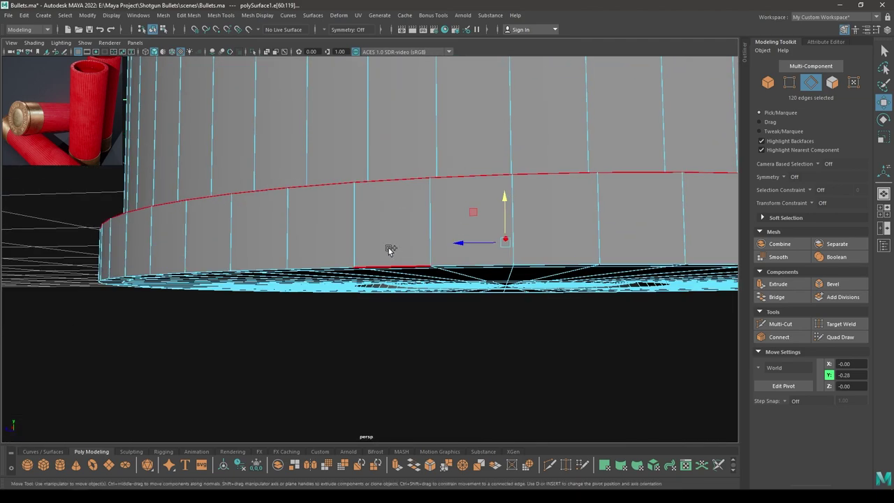
shift+right_drag(391, 230, 446, 231)
alt+drag(430, 199, 445, 212)
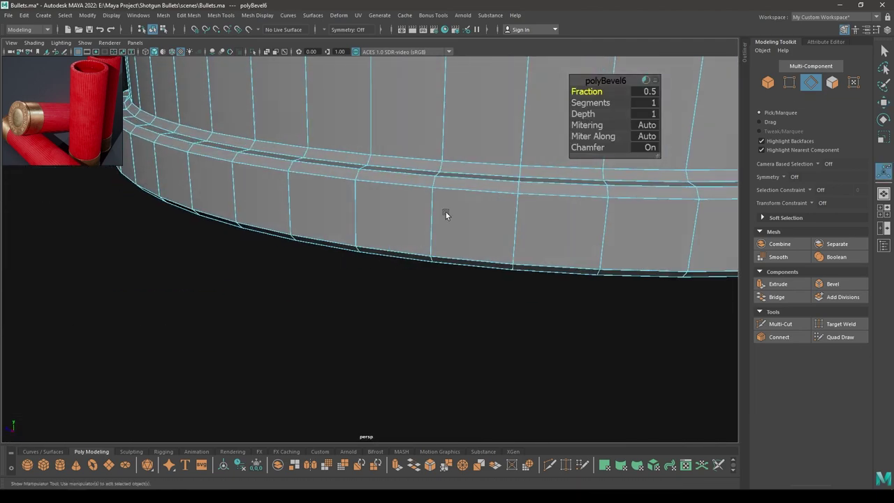
alt+drag(540, 145, 428, 201)
drag(573, 92, 620, 102)
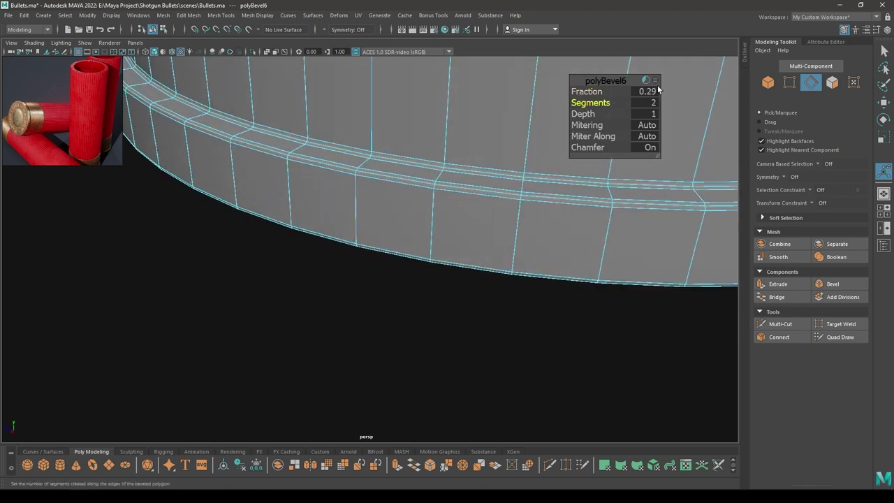
key(Return)
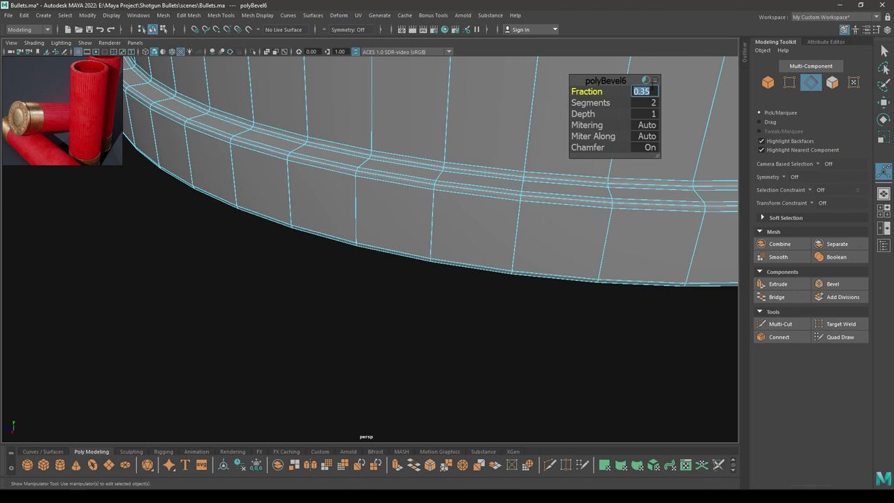
key(w)
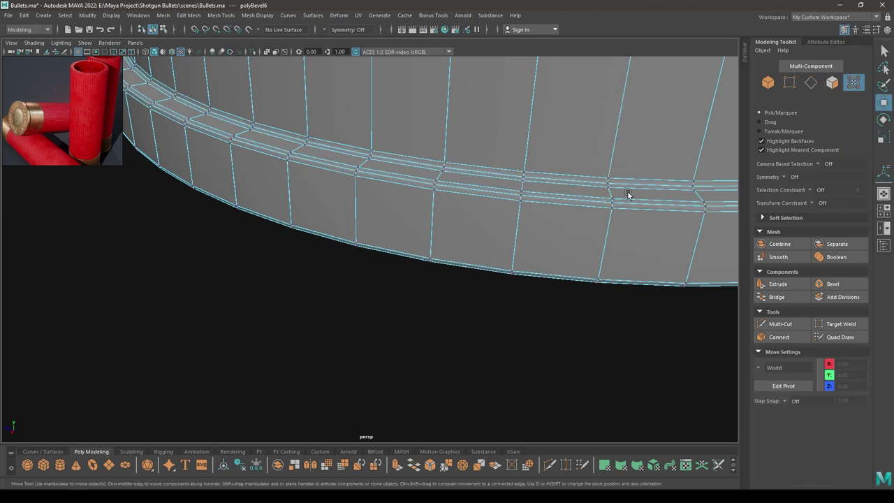
- Return to object mode and compare the base in smoothed and unsmoothed preview, checking the flange bevels and the underside
right_drag(599, 162, 641, 149)
key(3)
click(539, 331)
scroll(524, 293, down, 5)
alt+drag(482, 201, 481, 181)
click(481, 181)
key(1)
alt+drag(473, 246, 469, 21)
alt+middle_drag(457, 253, 371, 126)
alt+middle_drag(351, 159, 579, 287)
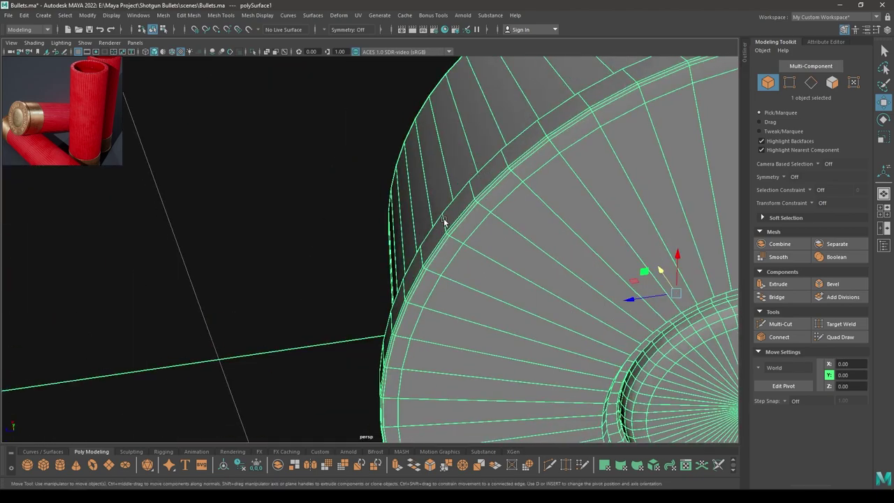
key(3)
click(288, 303)
click(503, 298)
key(1)
- Select the five edge loops around the groove, raised ring and inner recess of the primer on the base's underside
alt+middle_drag(584, 311, 434, 234)
alt+drag(433, 234, 406, 270)
scroll(405, 270, up, 4)
alt+middle_drag(405, 269, 419, 244)
right_drag(357, 230, 357, 176)
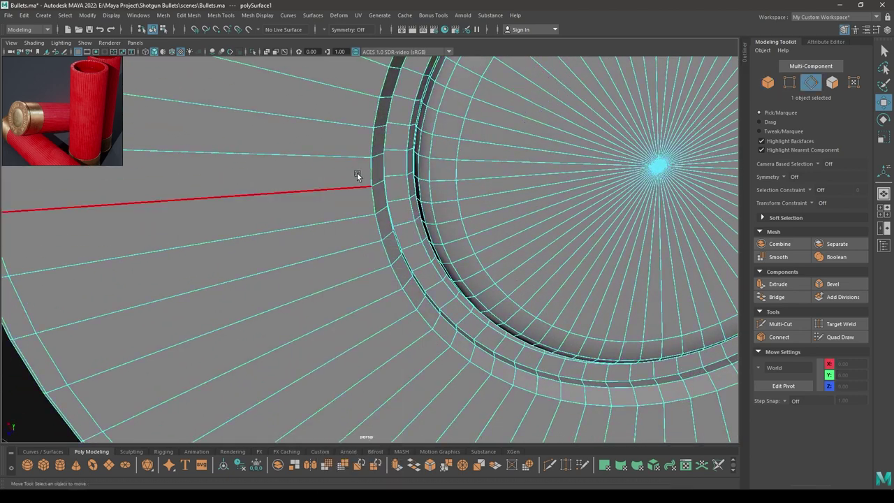
double_click(374, 221)
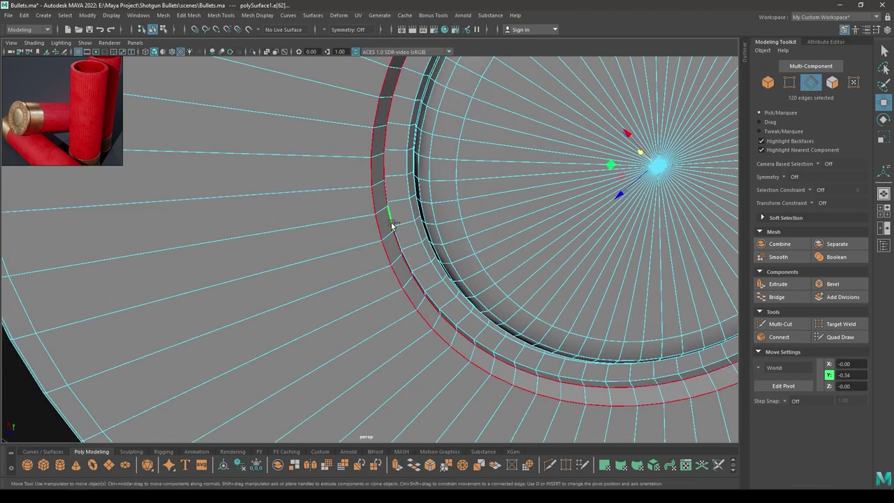
shift+click(401, 221)
shift+click(394, 214)
scroll(395, 227, up, 5)
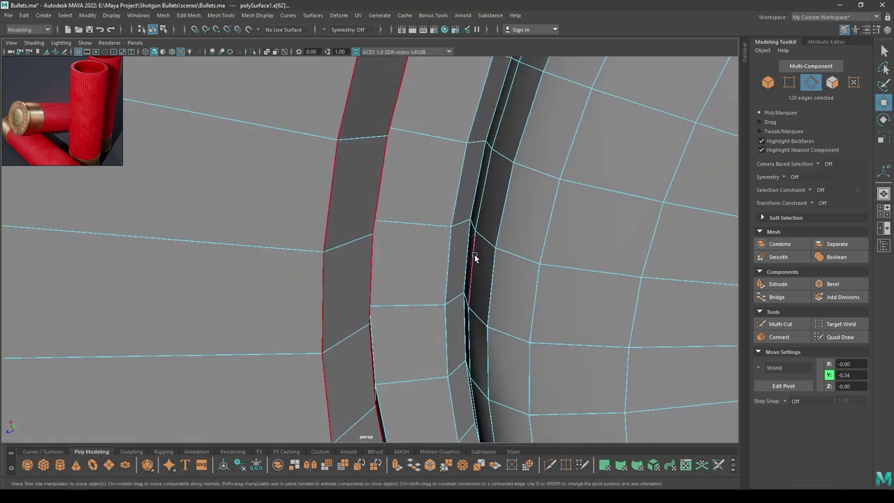
alt+drag(422, 269, 362, 295)
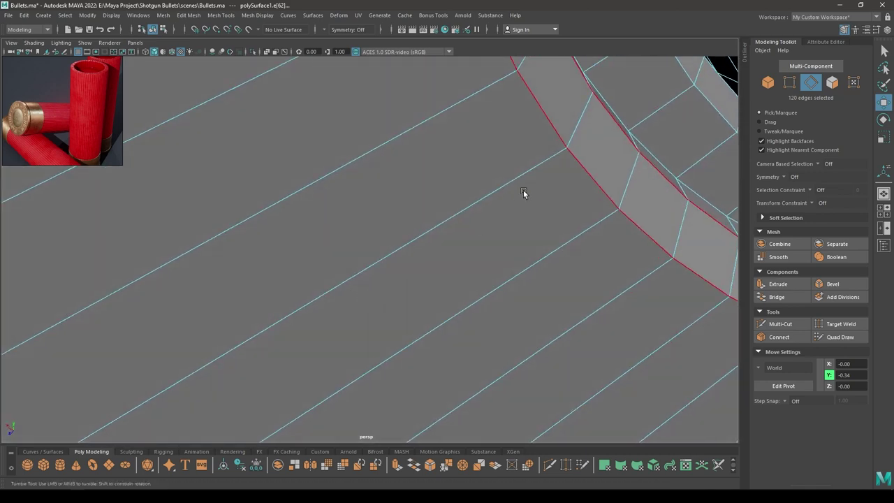
alt+middle_drag(523, 189, 458, 265)
scroll(474, 244, down, 5)
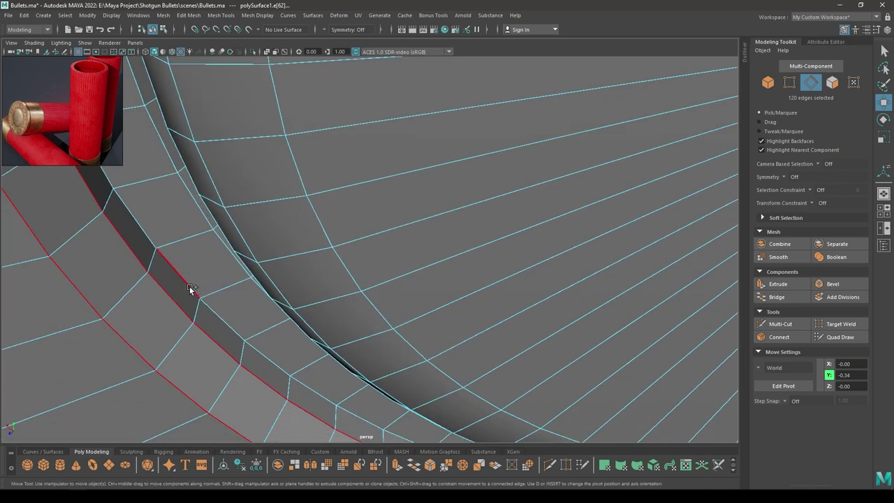
shift+double_click(189, 285)
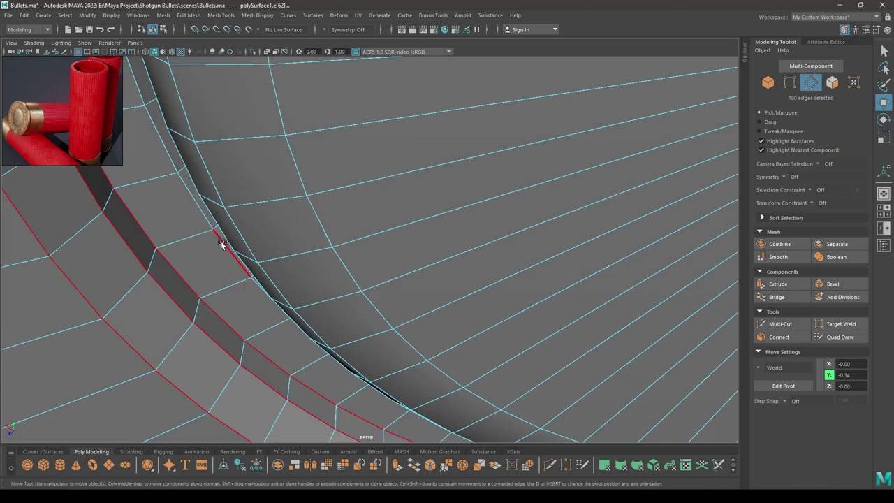
shift+double_click(222, 243)
alt+drag(220, 254, 246, 242)
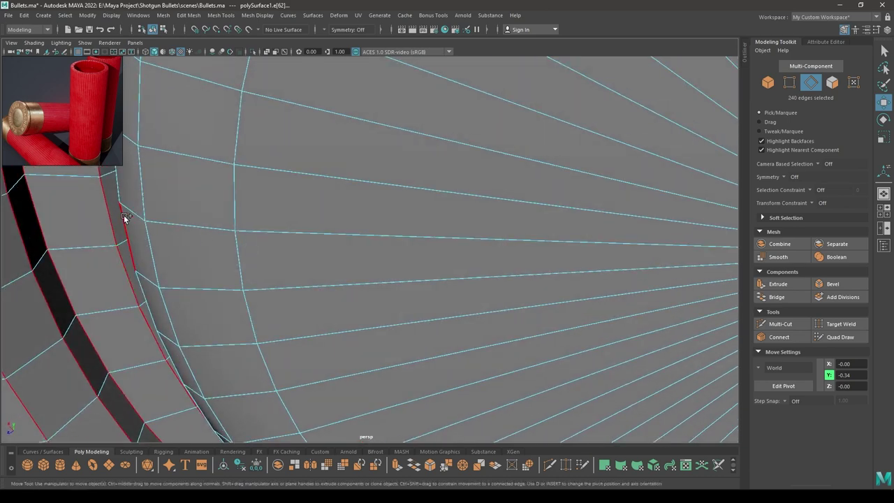
alt+drag(125, 218, 408, 202)
scroll(370, 190, down, 7)
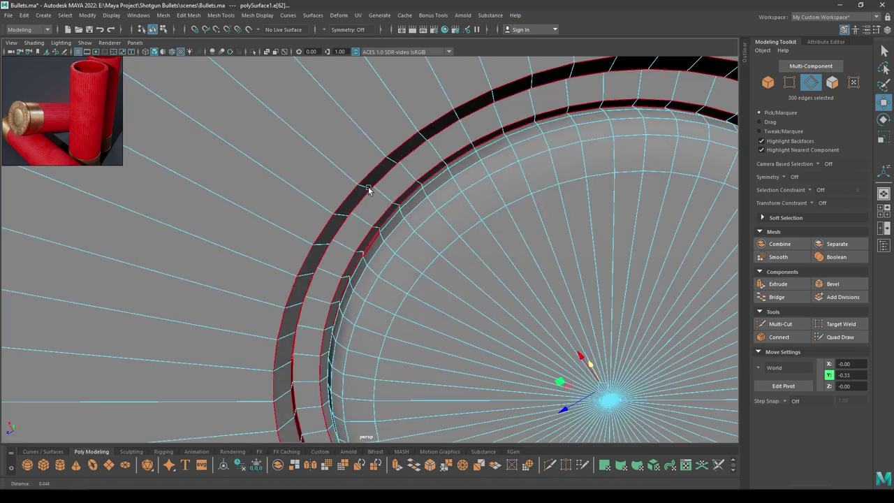
- Bevel the selected primer edge loops with 1 segment, chamfer off and a fraction of about 0.37
shift+right_click(414, 185)
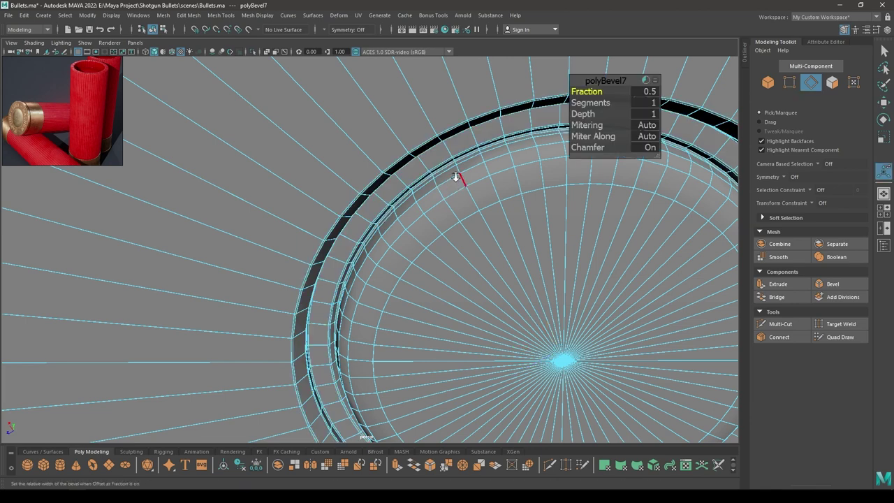
alt+right_drag(455, 176, 559, 148)
drag(599, 148, 498, 130)
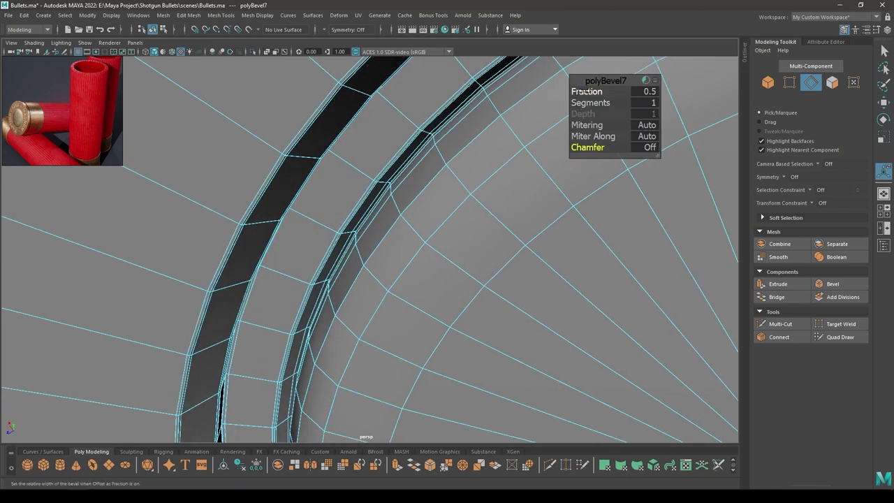
drag(582, 92, 579, 92)
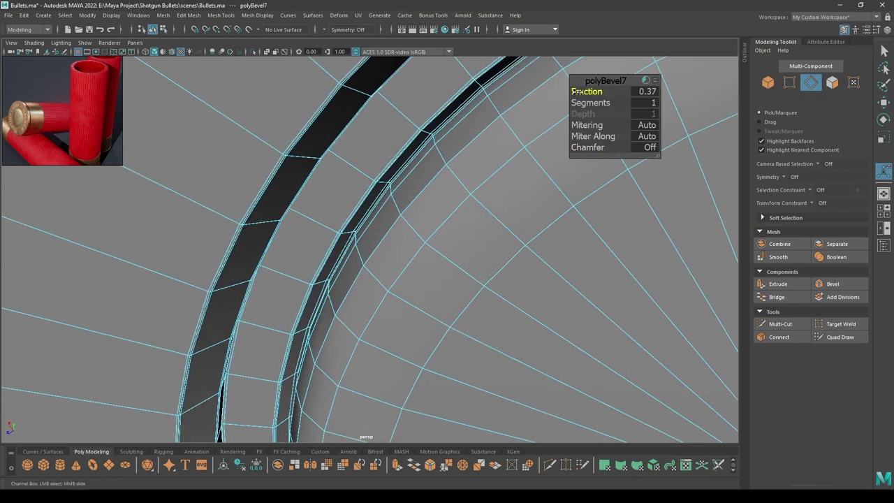
key(w)
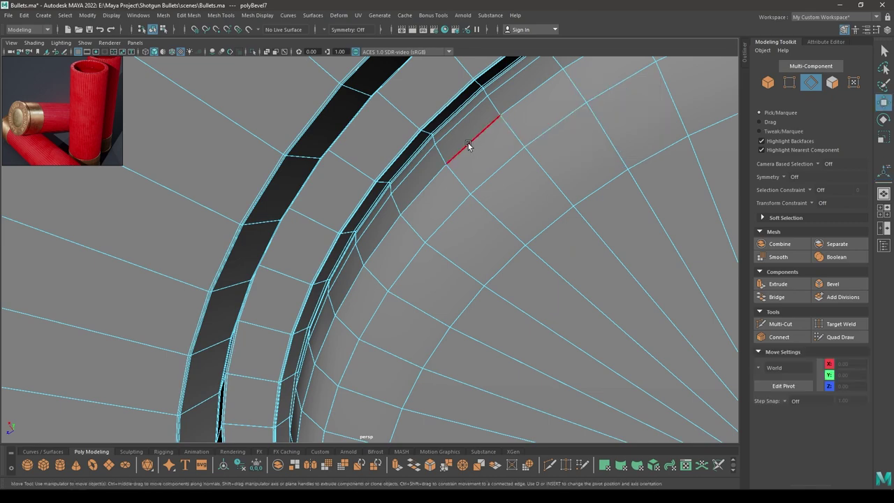
- Return to object mode, preview the base smoothed, and inspect its underside and open rim
right_drag(469, 142, 583, 90)
key(3)
alt+right_drag(498, 232, 378, 122)
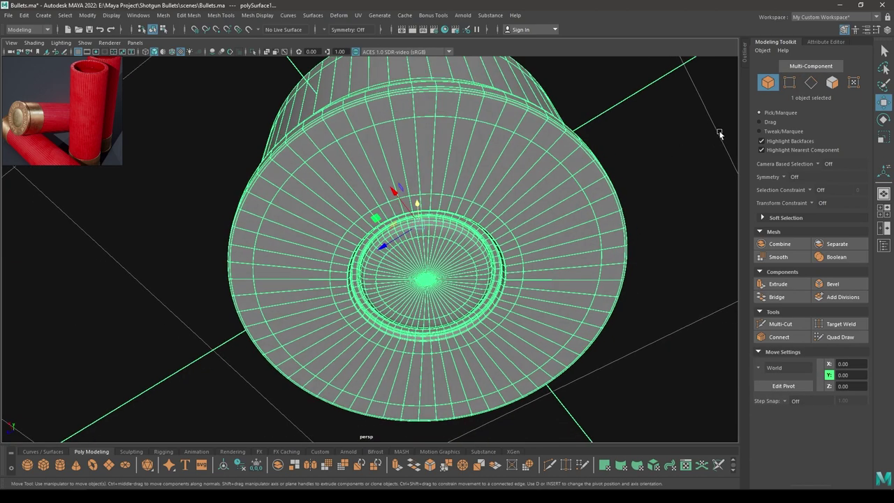
click(720, 134)
alt+drag(721, 134, 545, 297)
alt+right_drag(545, 297, 428, 291)
alt+drag(427, 291, 432, 276)
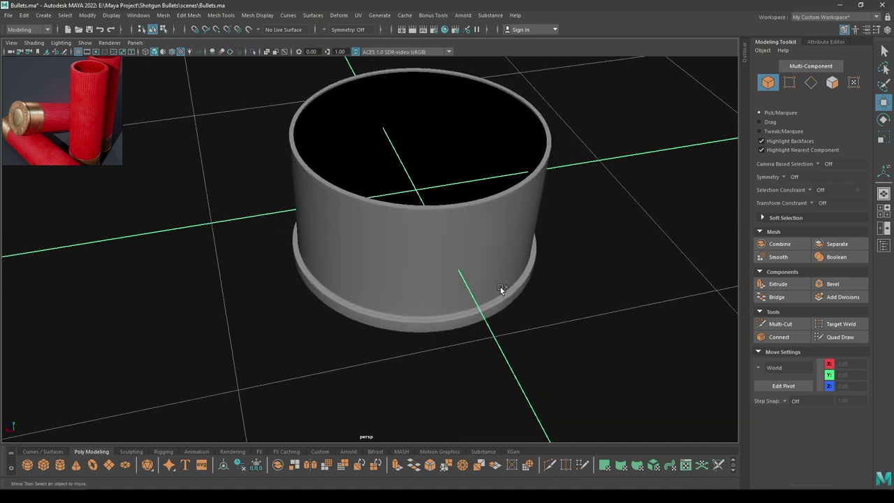
- Show the hidden tube again and switch both shell objects between smoothed and unsmoothed preview
key(ctrl+1)
alt+right_drag(515, 295, 510, 145)
drag(511, 146, 267, 376)
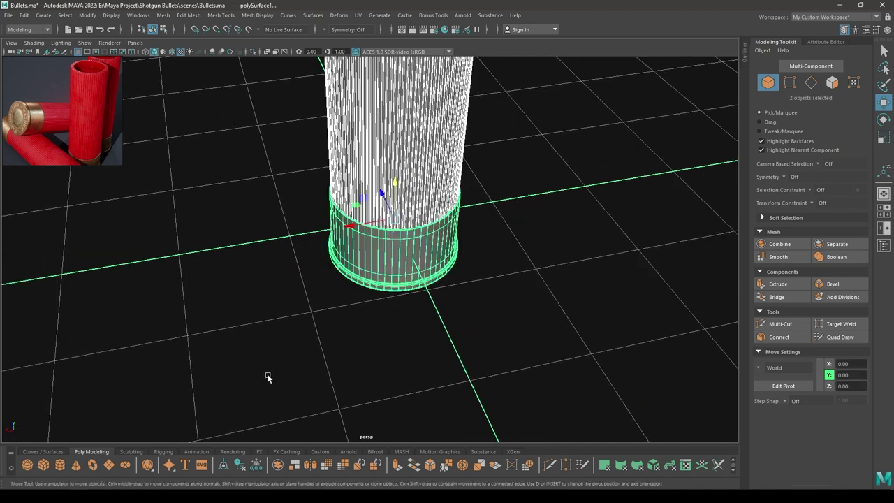
key(3)
click(532, 269)
drag(506, 192, 250, 343)
key(1)
click(532, 289)
- Assign a new Blinn material to the ribbed tube
alt+drag(511, 352, 487, 253)
alt+right_drag(486, 253, 447, 353)
alt+drag(448, 353, 434, 292)
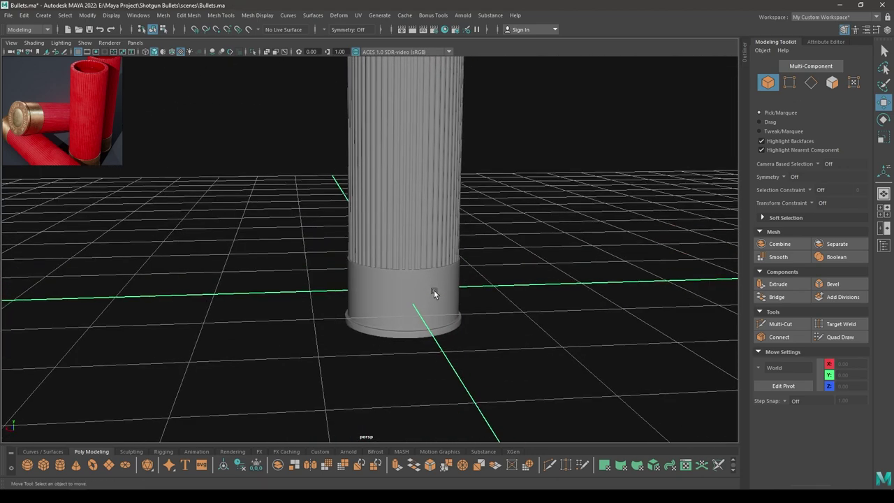
alt+middle_drag(535, 199, 510, 259)
alt+drag(495, 195, 513, 227)
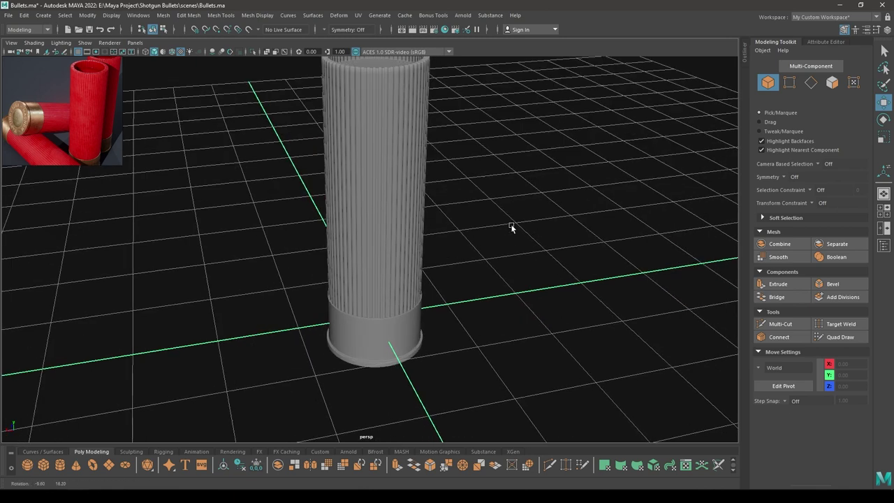
click(428, 185)
right_drag(440, 162, 491, 406)
click(498, 418)
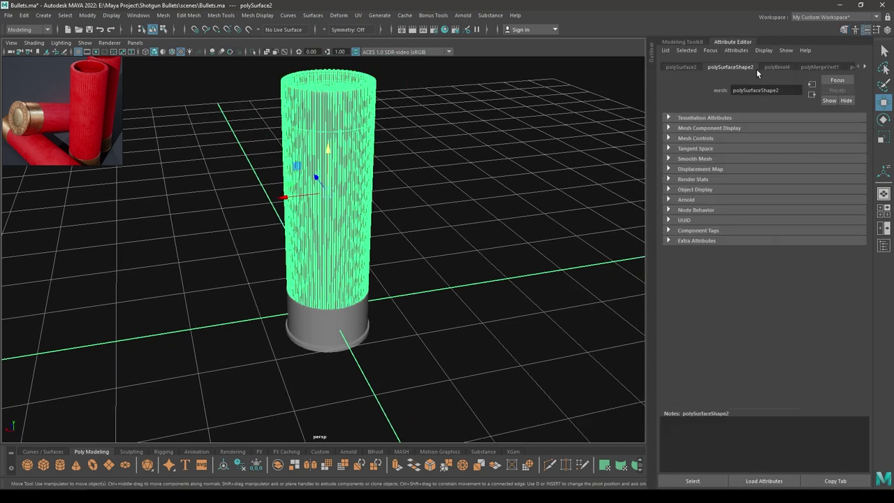
- Rename the tube's blinn1 material as Red and set its color to bright red
click(863, 68)
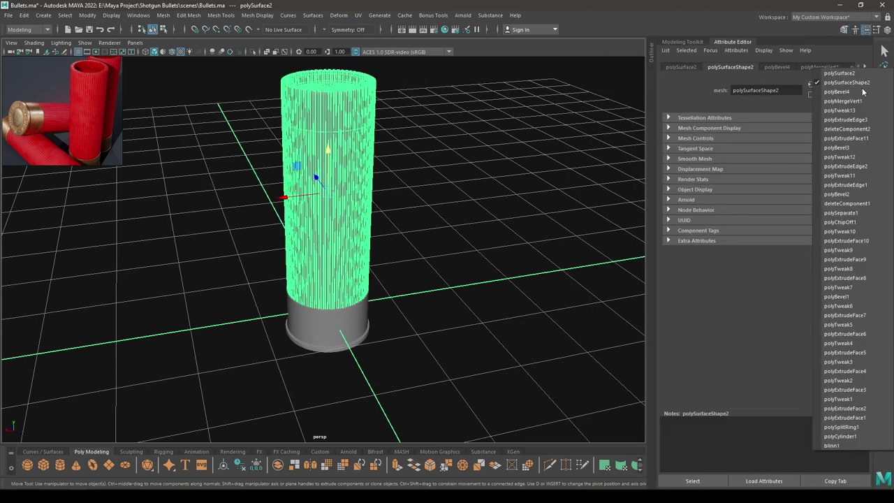
click(833, 445)
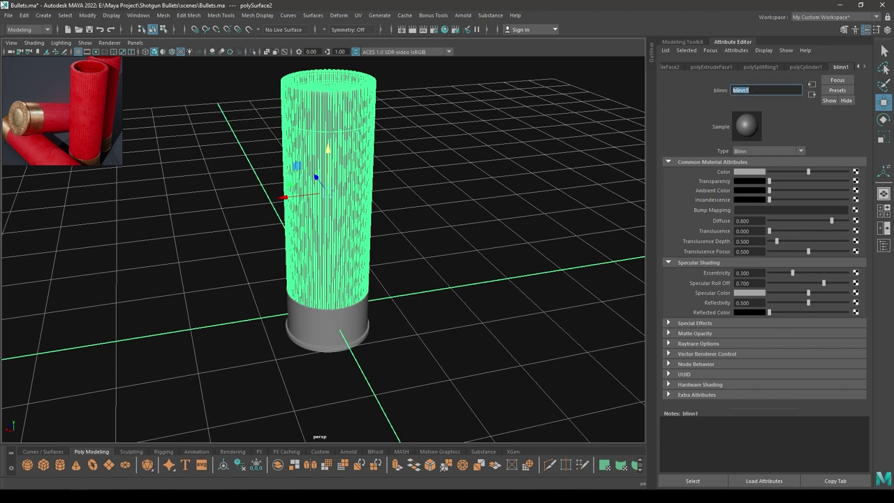
text(Red)
key(Return)
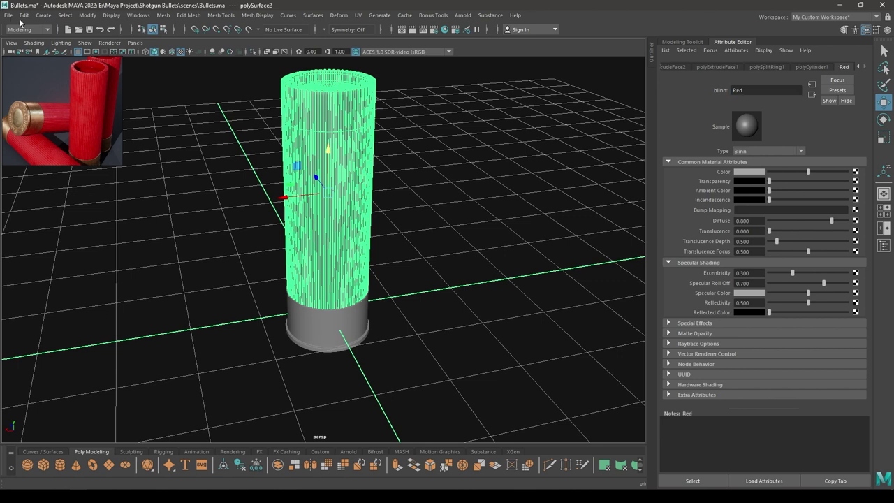
click(752, 172)
click(832, 183)
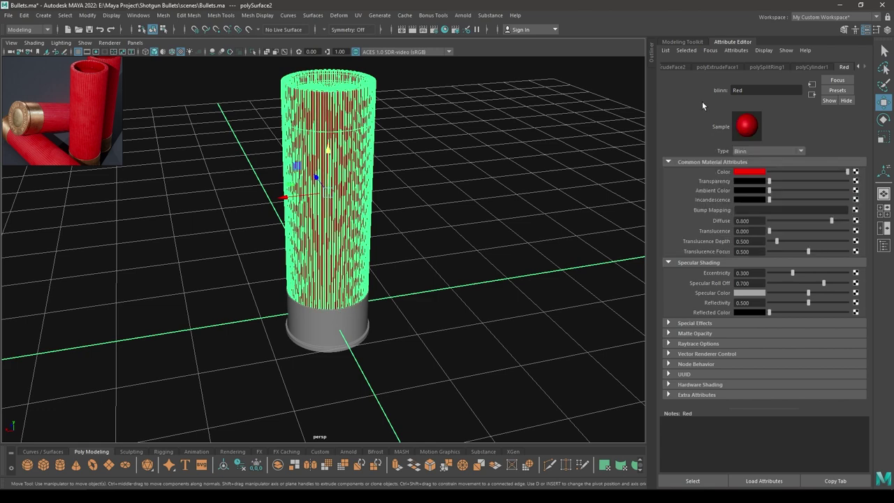
click(538, 254)
alt+drag(538, 254, 477, 252)
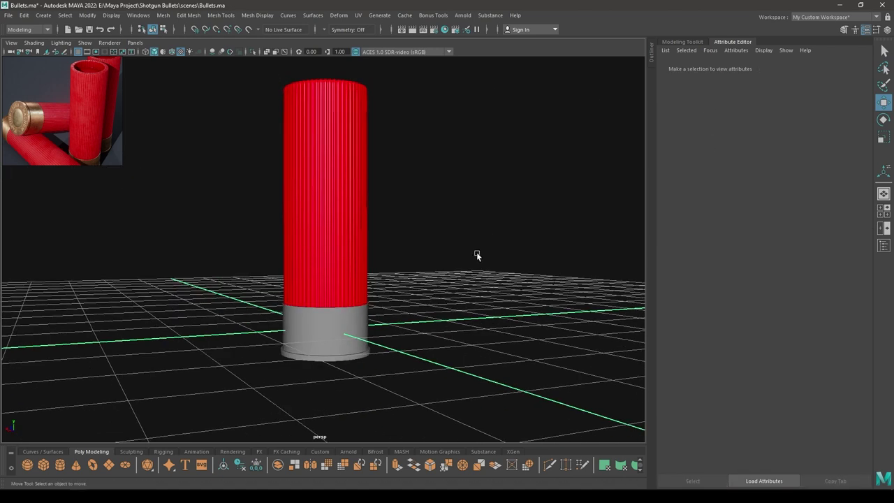
- Switch the shell base and the ribbed tube to the unsmoothed display
scroll(461, 262, up, 2)
click(334, 348)
alt+middle_drag(400, 321, 412, 246)
scroll(399, 287, up, 3)
alt+drag(383, 343, 392, 280)
scroll(375, 336, up, 3)
alt+middle_drag(371, 325, 368, 263)
key(1)
click(373, 78)
key(1)
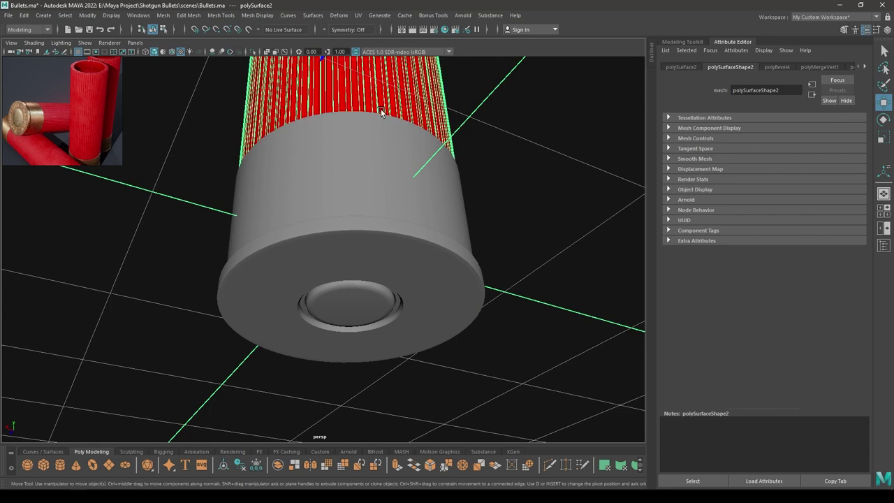
- Apply a Smooth with 1 division to the ribbed tube, return to object mode and deselect it
alt+middle_drag(383, 111, 426, 310)
alt+drag(425, 310, 419, 356)
scroll(356, 185, down, 4)
shift+right_drag(359, 103, 358, 155)
alt+drag(371, 129, 377, 200)
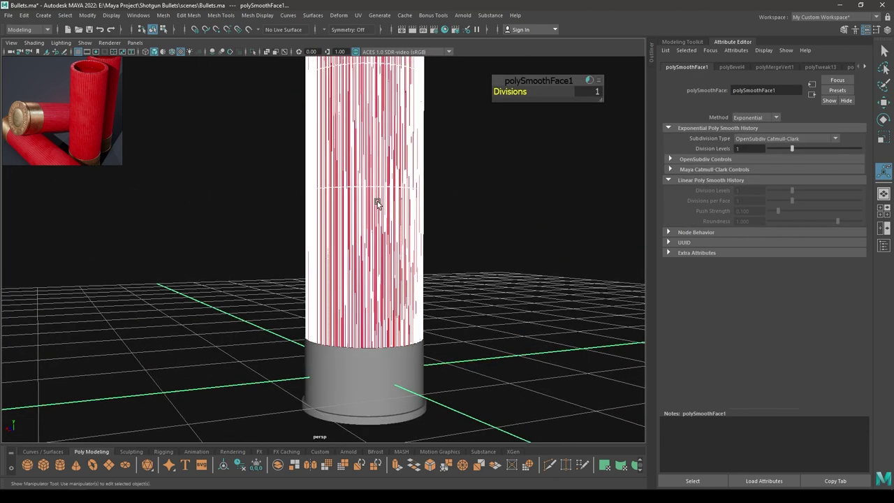
key(w)
right_drag(376, 182, 444, 161)
click(479, 150)
- Apply a Smooth with 1 division to the shell base, return to object mode and deselect it
alt+drag(483, 131, 461, 143)
scroll(445, 280, up, 5)
click(445, 303)
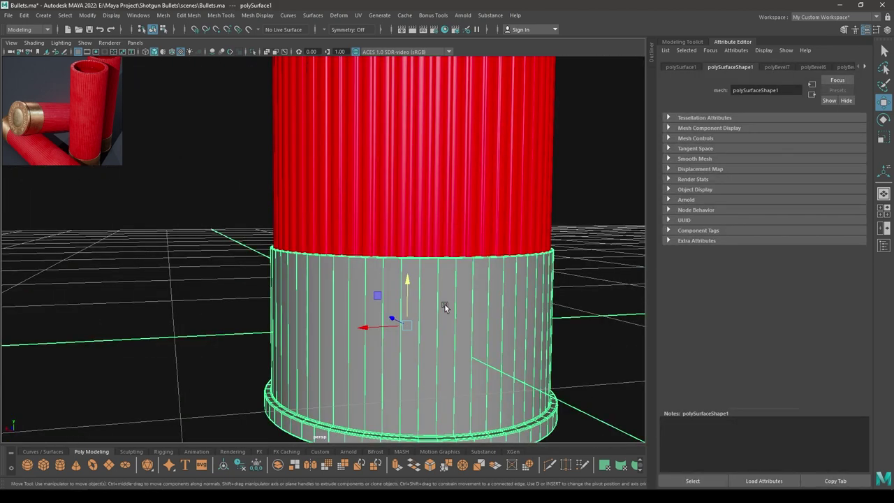
alt+middle_drag(445, 305, 423, 239)
shift+right_drag(422, 234, 398, 292)
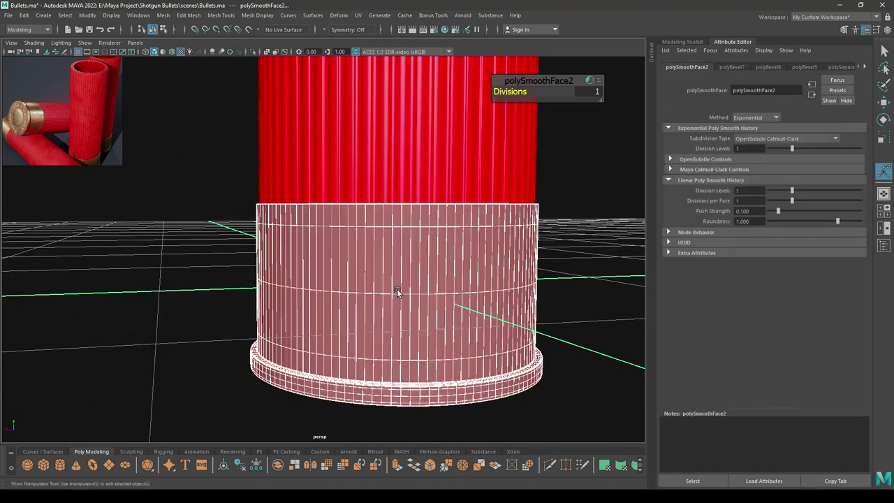
alt+drag(457, 255, 451, 192)
alt+middle_drag(453, 271, 438, 163)
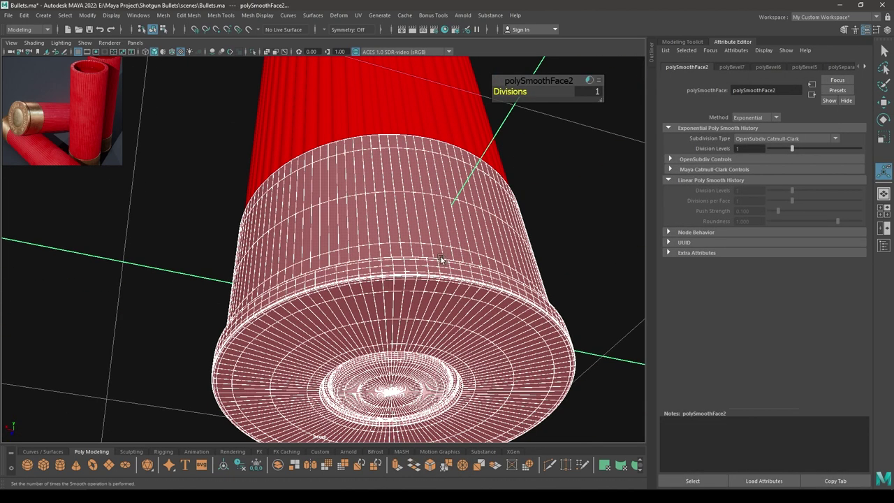
key(w)
right_drag(390, 237, 443, 221)
alt+drag(485, 138, 492, 68)
click(536, 199)
- Select the faces at the primer's center on the base's underside and grow the selection outward toward the primer's edge
alt+drag(517, 200, 481, 142)
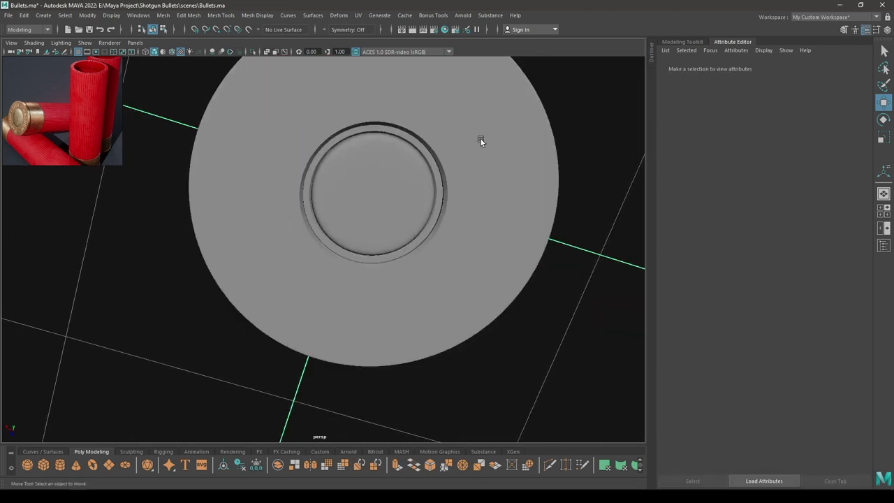
scroll(481, 141, up, 4)
alt+middle_drag(458, 133, 430, 161)
right_drag(423, 156, 415, 186)
mouse_move(395, 209)
mouse_down()
mouse_move(413, 180)
mouse_move(387, 159)
mouse_move(369, 164)
mouse_move(371, 193)
mouse_move(393, 197)
mouse_up()
key(shift+period)
key(shift+period)
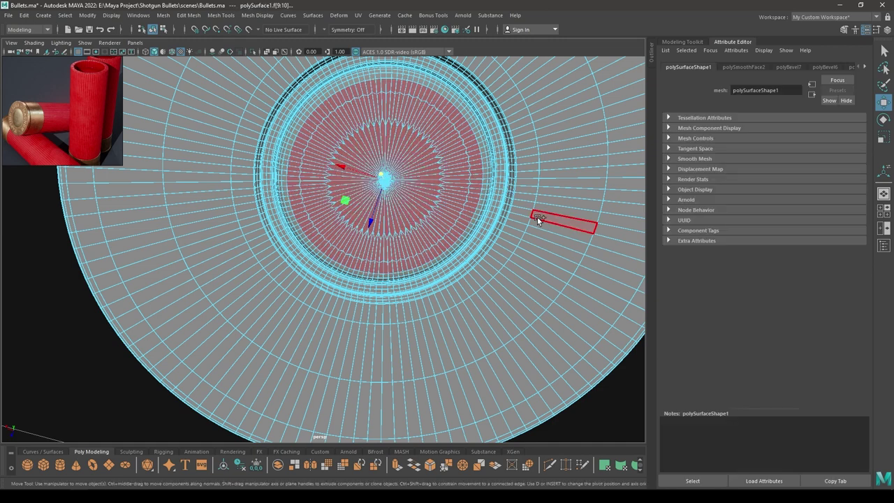
key(shift+period)
key(shift+period)
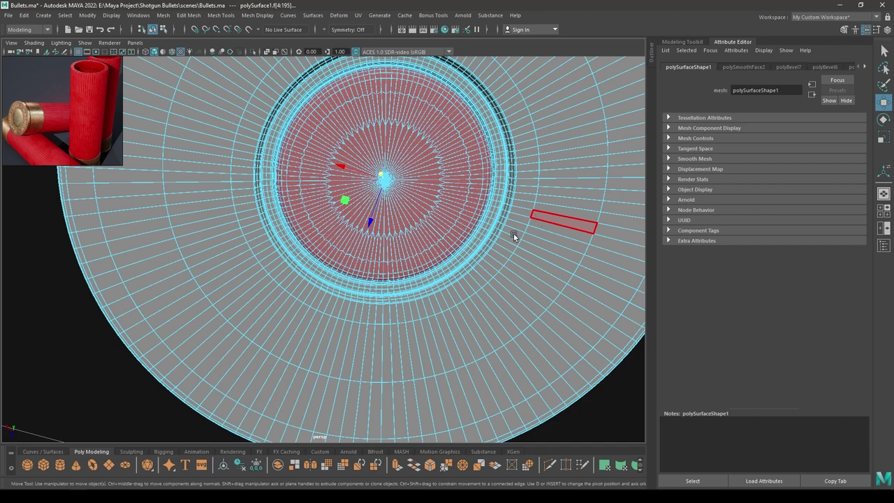
- Grow the face selection further down the primer's side wall and check its boundary in the surrounding groove
alt+drag(514, 234, 480, 288)
alt+right_drag(480, 288, 489, 283)
alt+drag(489, 282, 417, 247)
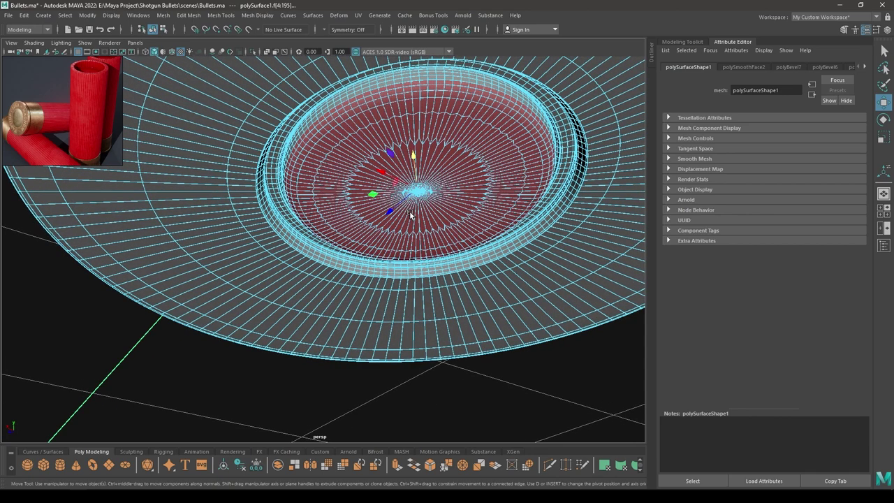
key(shift+period)
key(shift+period)
key(shift+period)
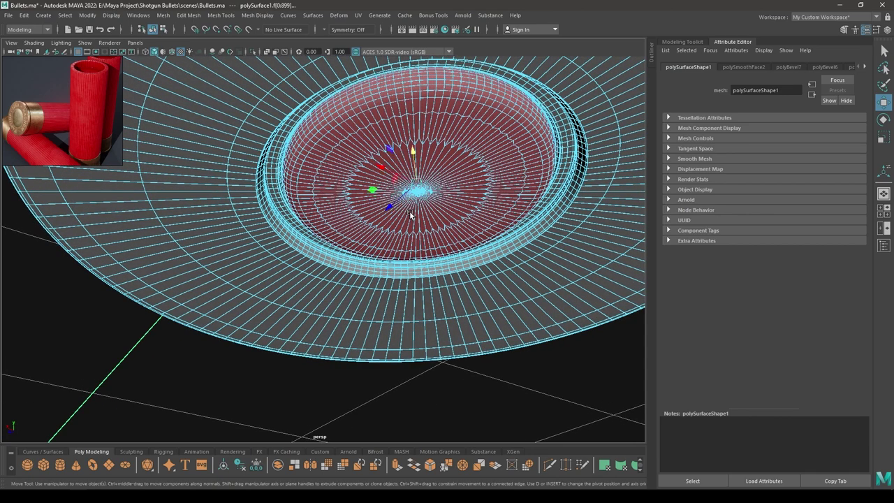
alt+right_drag(269, 194, 273, 215)
alt+drag(273, 216, 312, 294)
alt+drag(318, 234, 314, 269)
alt+right_drag(314, 269, 320, 268)
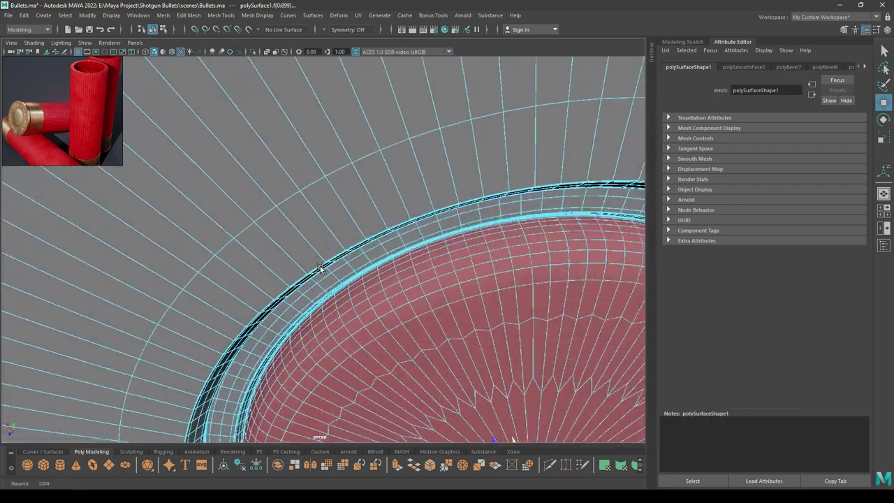
alt+drag(320, 268, 337, 300)
scroll(349, 290, down, 5)
- Assign a new Blinn material to the selected primer faces and set its color to yellow (H 51.48, S 1, V 1)
right_drag(394, 237, 397, 466)
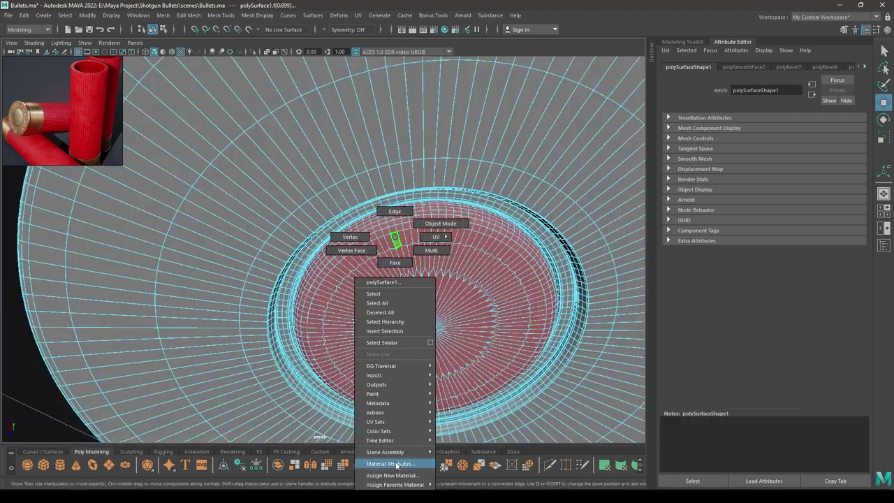
mouse_move(398, 485)
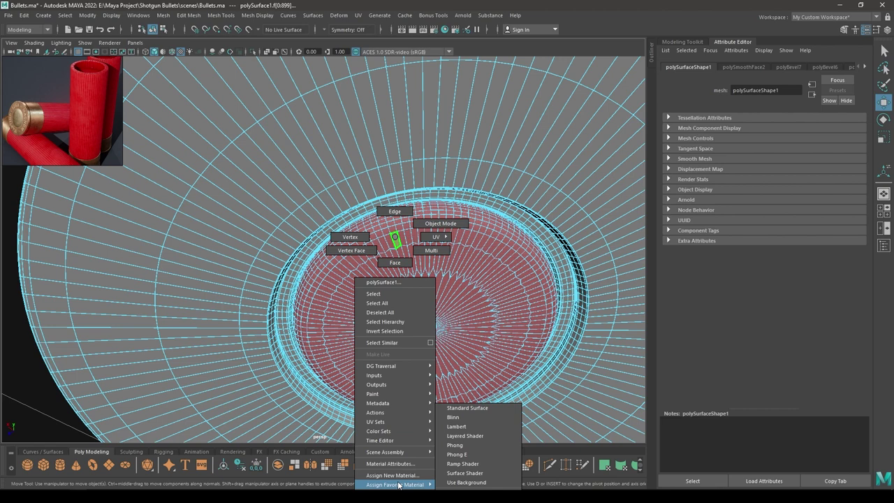
click(454, 417)
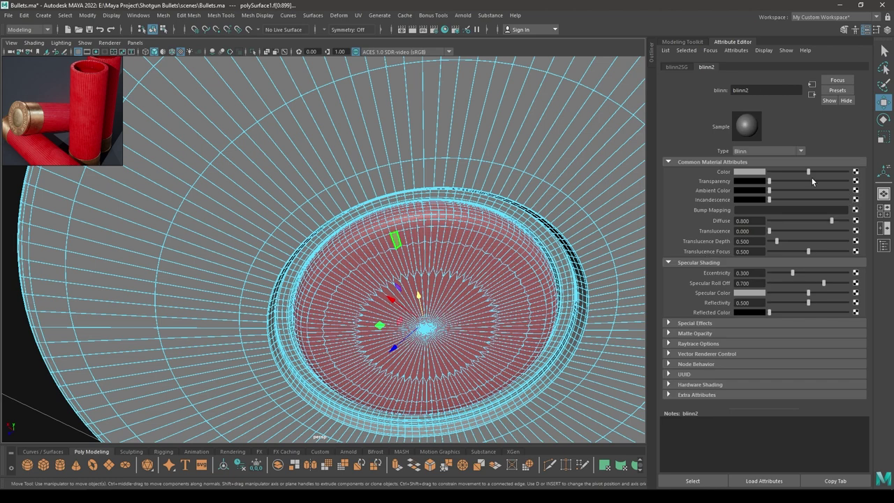
click(754, 175)
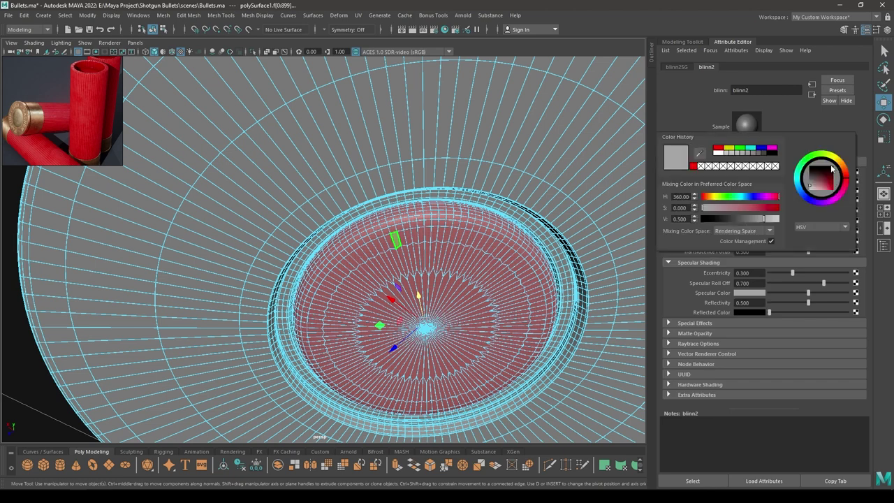
drag(828, 180, 833, 187)
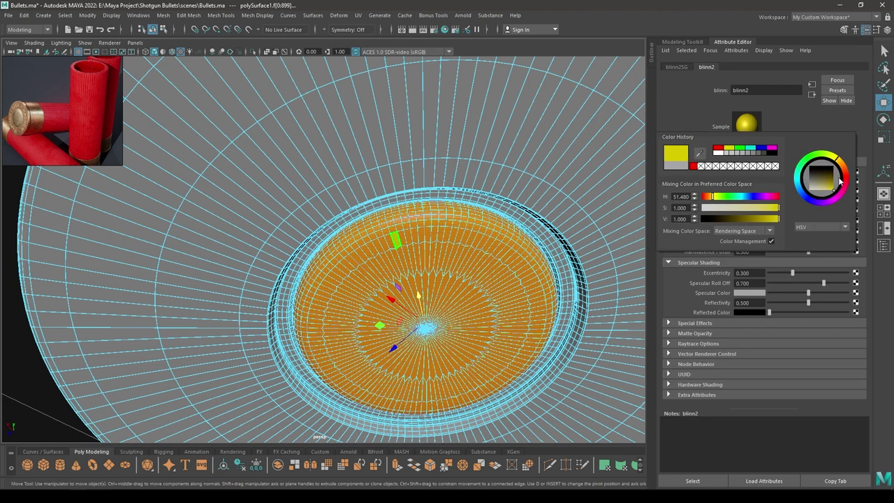
- Invert the face selection and assign a new Blinn material to the rest of the base
alt+right_drag(423, 291, 336, 231)
alt+drag(336, 230, 350, 192)
right_click(361, 163)
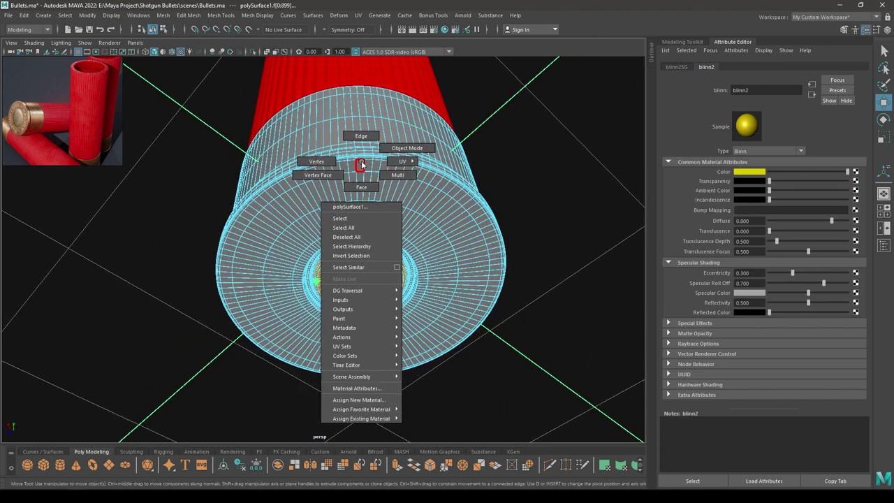
mouse_move(360, 319)
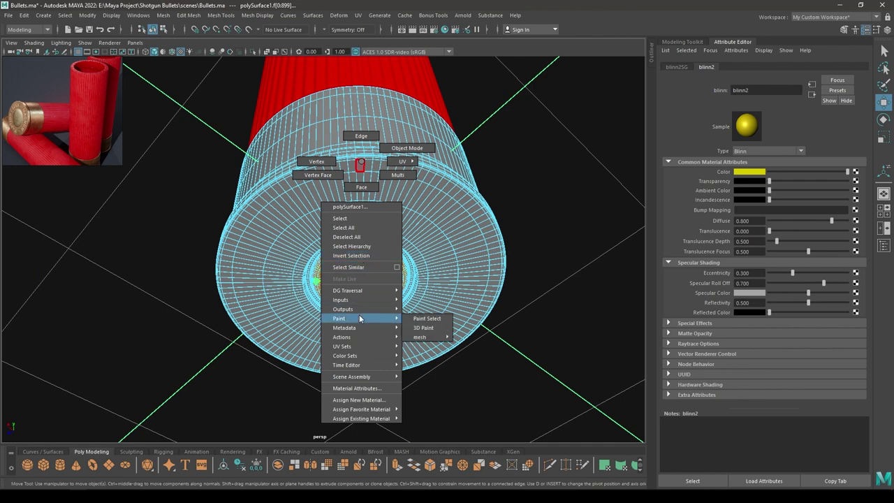
click(370, 255)
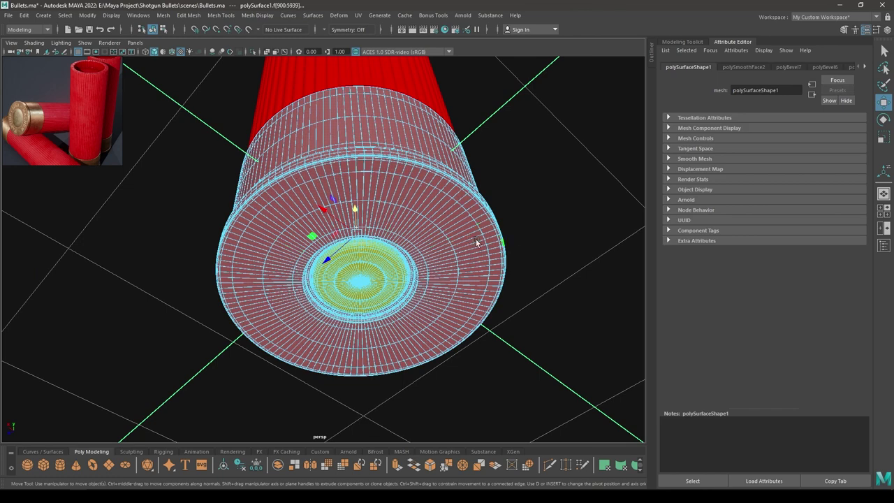
right_click(415, 152)
mouse_move(420, 393)
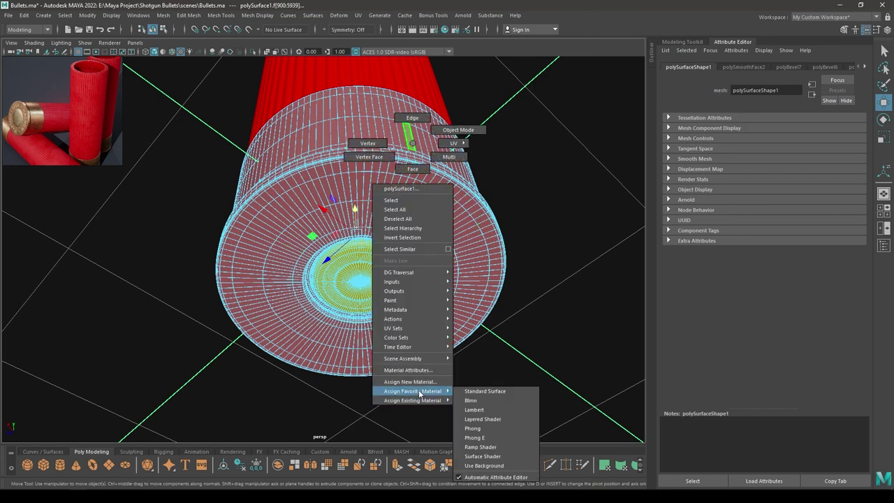
click(471, 400)
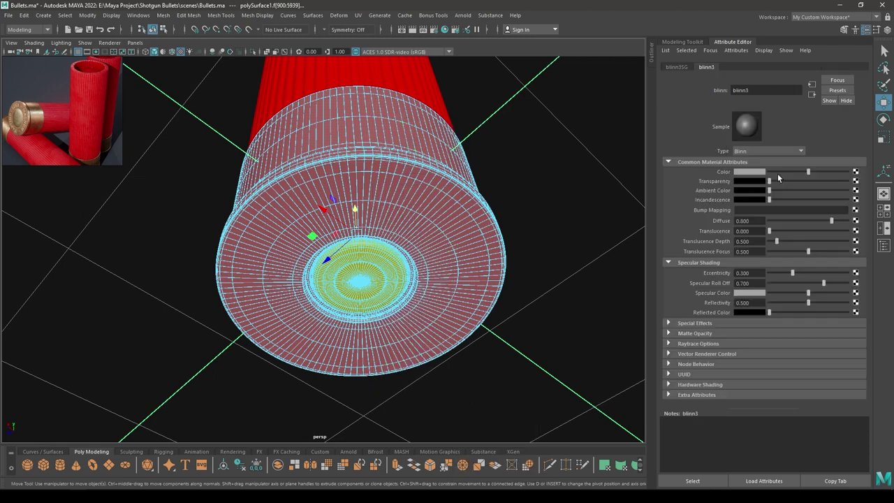
- Set the base's Blinn color to bright blue, raise its diffuse value, and return to object mode with nothing selected
click(760, 172)
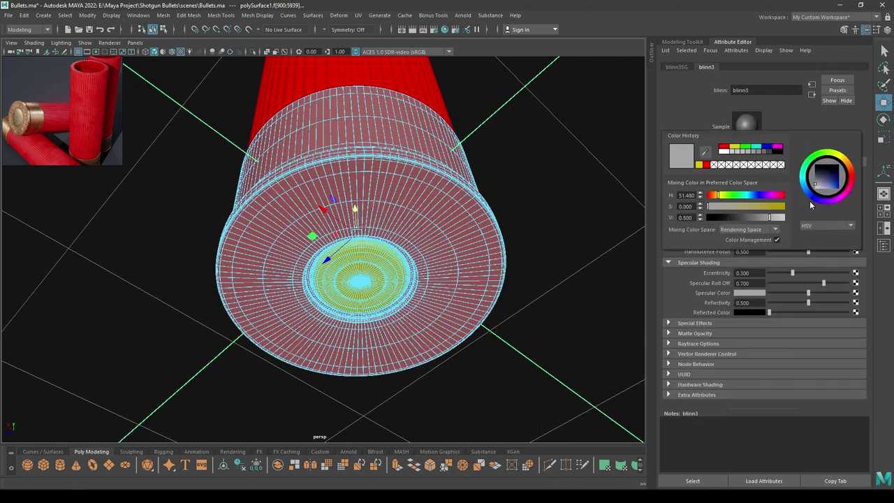
mouse_move(817, 186)
mouse_down()
mouse_move(854, 190)
mouse_move(811, 197)
mouse_up()
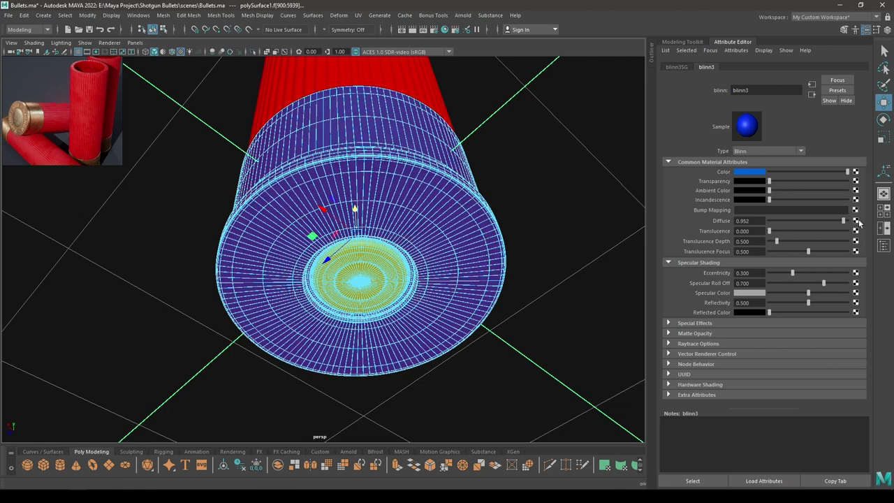
drag(859, 221, 864, 222)
right_drag(544, 182, 602, 163)
click(548, 214)
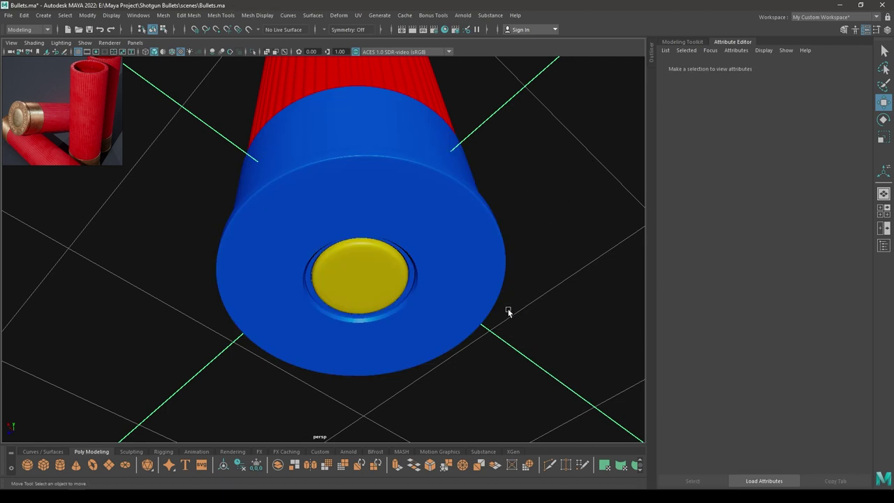
- Inspect the colored base and primer from below, save the scene, and bring the whole shell into view
alt+drag(508, 311, 435, 342)
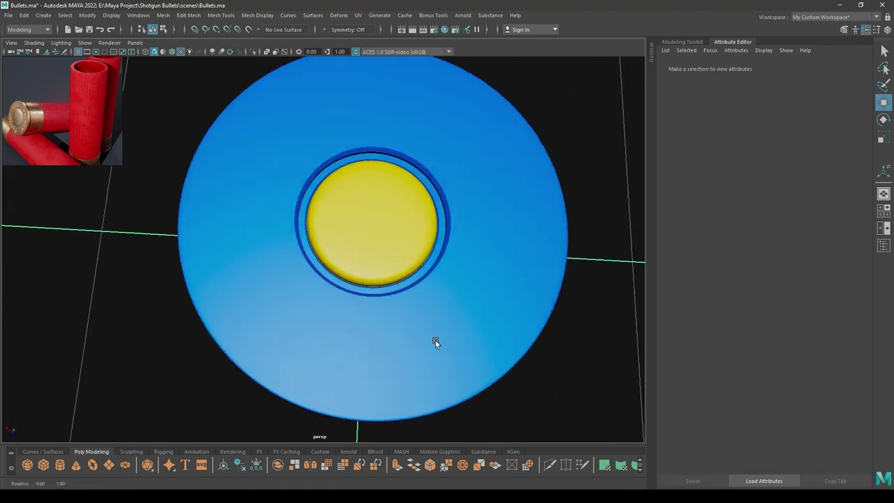
alt+right_drag(435, 342, 360, 143)
alt+drag(360, 143, 399, 230)
key(ctrl+s)
alt+right_drag(421, 293, 402, 167)
alt+middle_drag(402, 168, 413, 295)
alt+drag(414, 295, 361, 239)
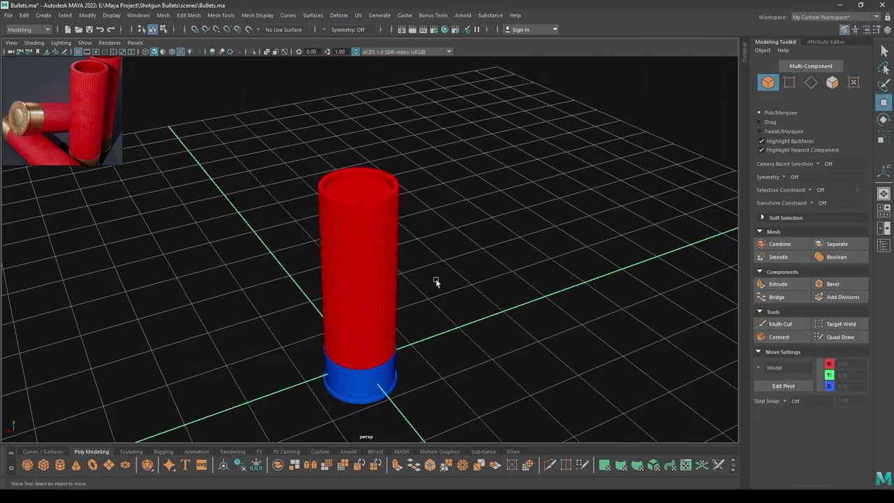
- Create a polygon cylinder at the origin around the shell base and set its radius to 0.6
alt+drag(364, 173, 389, 132)
alt+right_drag(389, 133, 369, 212)
alt+drag(369, 212, 503, 216)
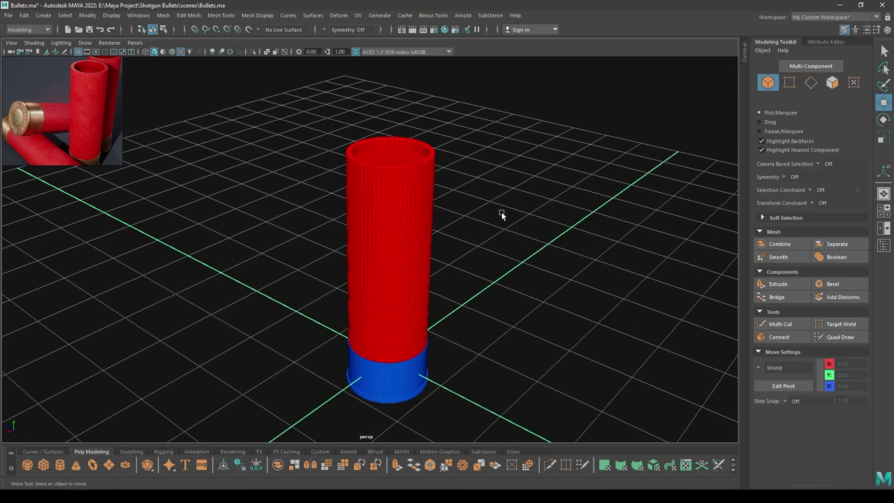
shift+right_click(518, 186)
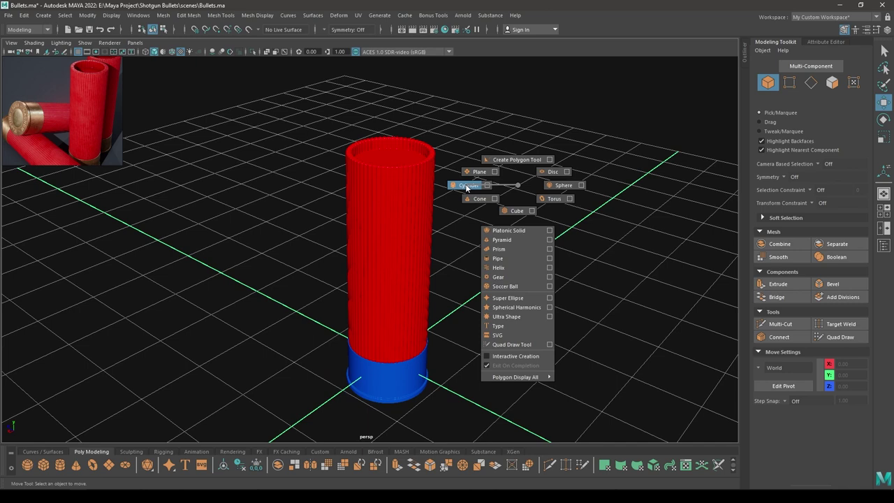
shift+right_drag(467, 188, 464, 187)
alt+drag(464, 187, 447, 217)
alt+middle_drag(447, 217, 446, 112)
alt+right_drag(446, 112, 430, 286)
key(t)
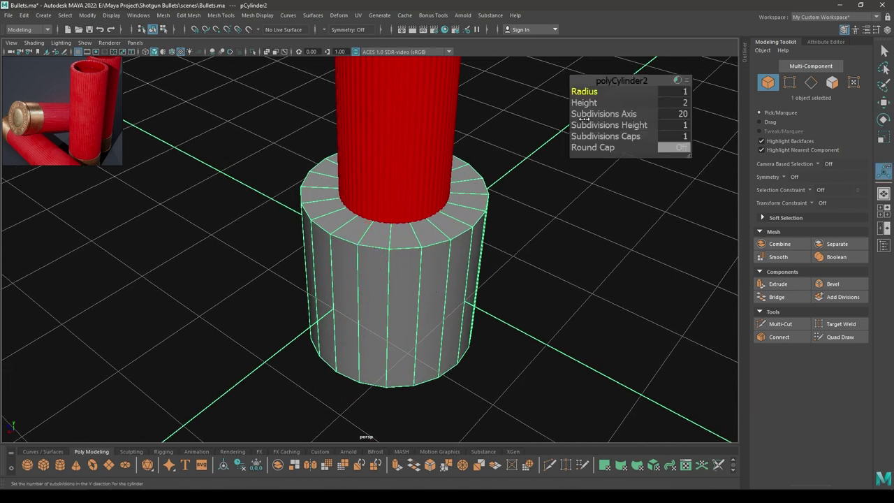
click(674, 93)
text(0.6)
key(Return)
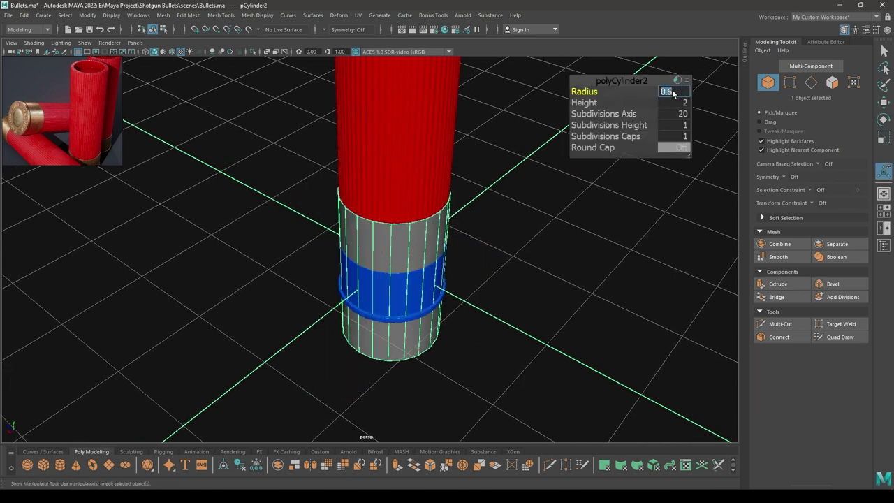
- Match the new cylinder's height to the blue base in the front view, setting it to 0.7
alt+right_drag(498, 124, 510, 179)
drag(599, 104, 533, 132)
key(space)
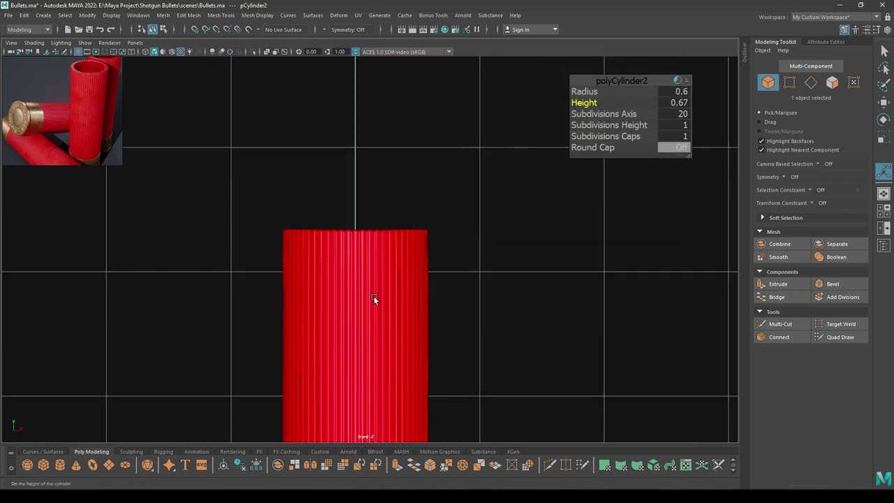
alt+middle_drag(373, 300, 397, 94)
alt+right_drag(397, 94, 475, 269)
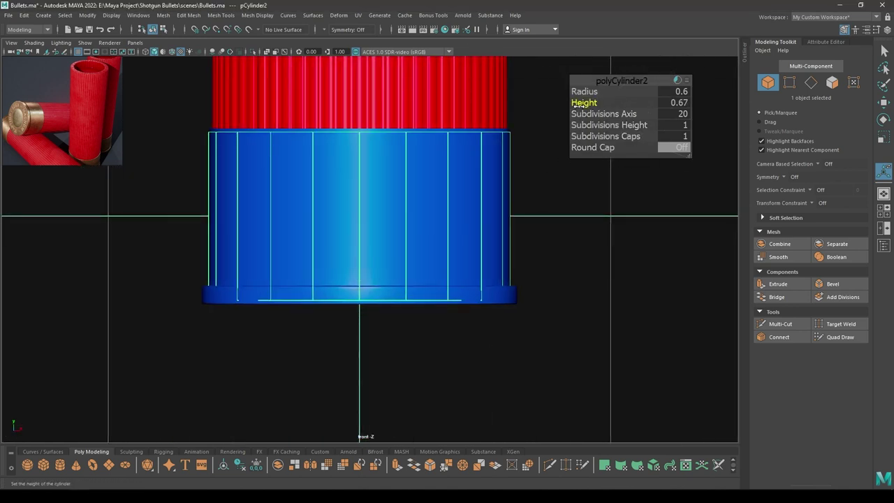
drag(575, 104, 576, 103)
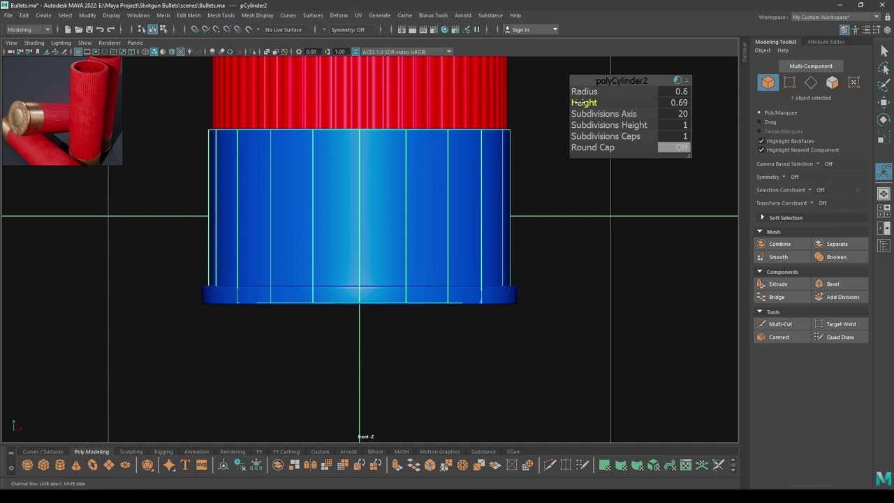
click(679, 102)
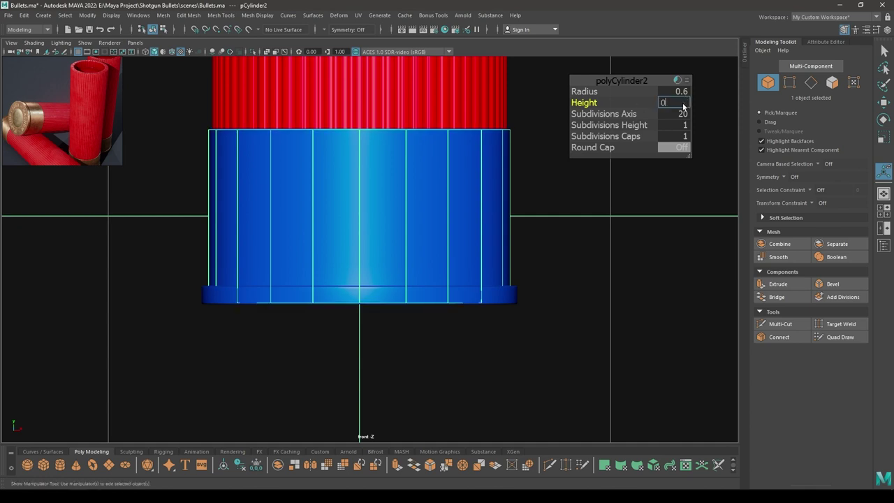
key(Return)
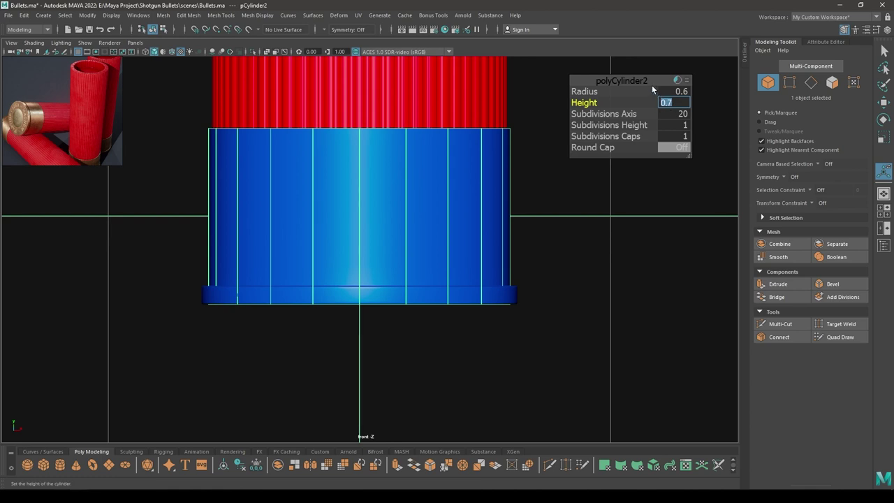
- Nudge the new cylinder up very slightly along Y so its top aligns with the blue base
key(w)
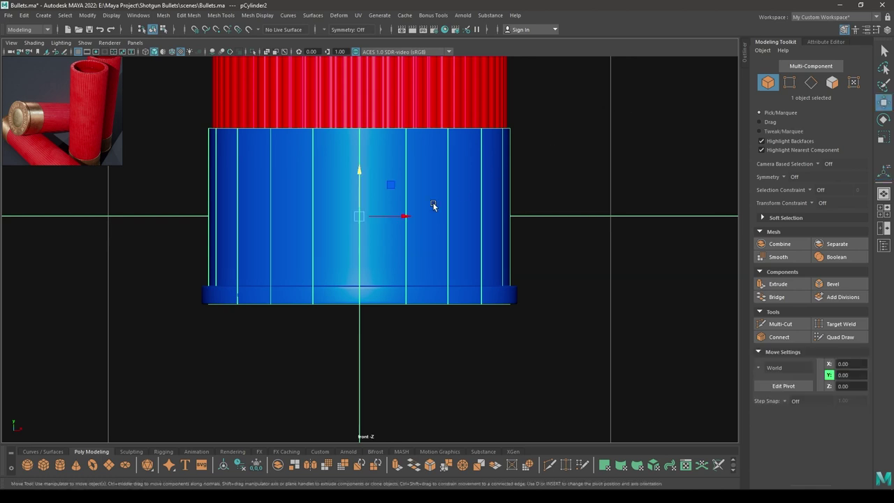
drag(359, 171, 359, 170)
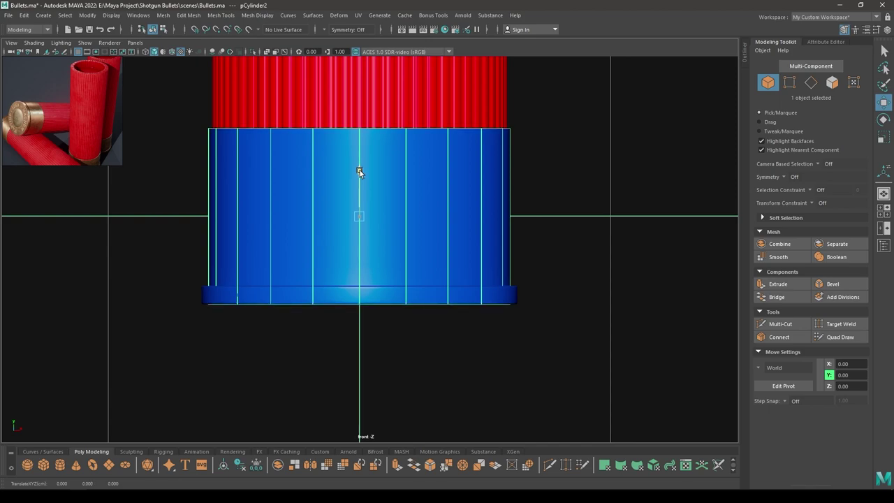
drag(359, 173, 360, 172)
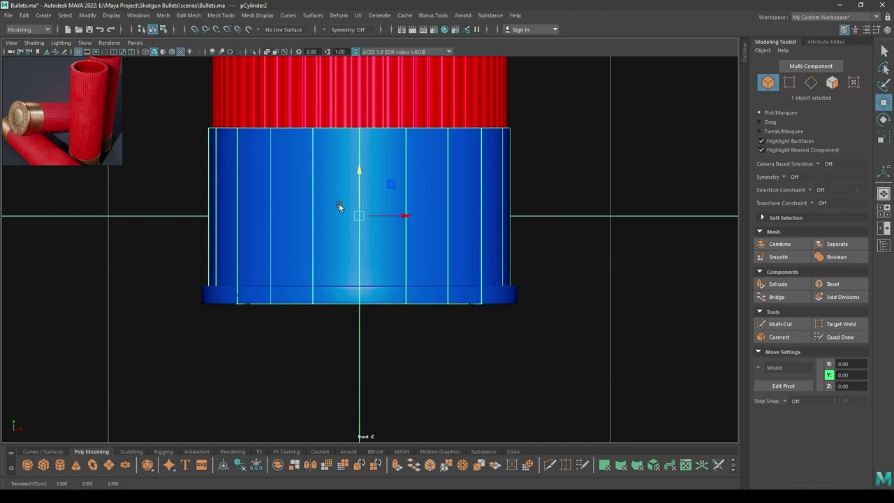
- Insert an edge loop around the lower part of the new cylinder, where the blue base meets its rim
key(space)
alt+drag(339, 205, 346, 181)
alt+drag(346, 179, 370, 333)
scroll(401, 374, up, 5)
alt+drag(404, 400, 334, 238)
alt+drag(337, 287, 321, 260)
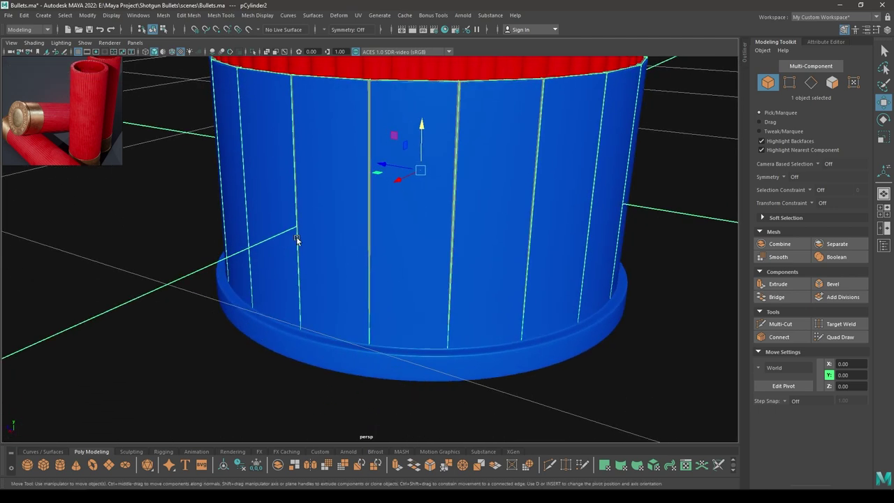
shift+right_drag(298, 237, 231, 251)
scroll(280, 343, up, 4)
alt+middle_drag(290, 350, 324, 306)
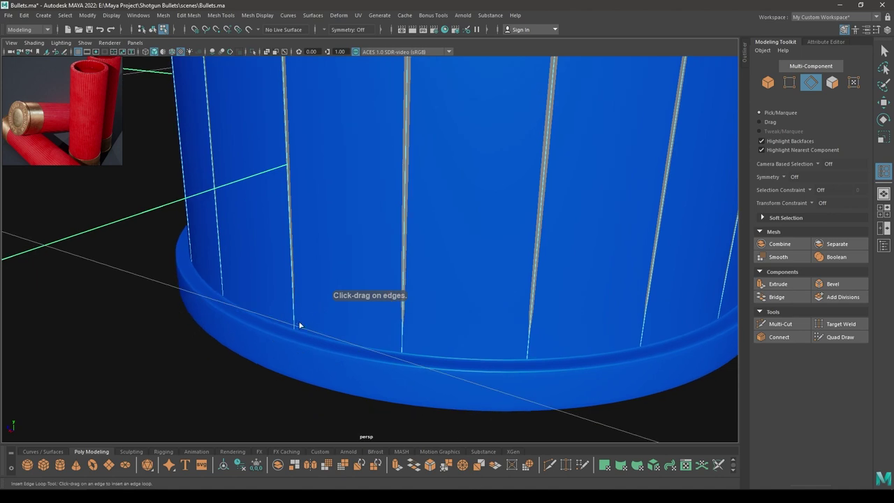
drag(294, 329, 294, 330)
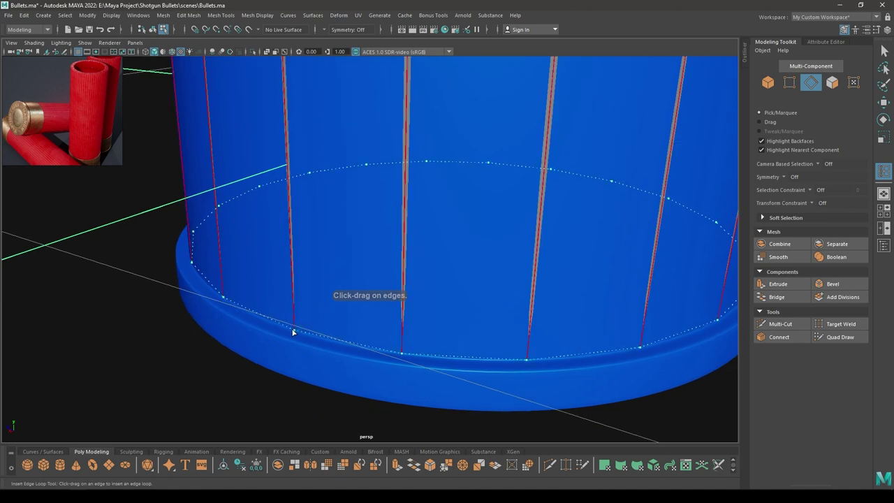
drag(294, 330, 297, 360)
- Move the new edge loop vertically in the front view so it lines up with the rim's upper edge
key(w)
key(space)
scroll(395, 311, up, 4)
alt+middle_drag(404, 317, 463, 290)
scroll(458, 296, up, 2)
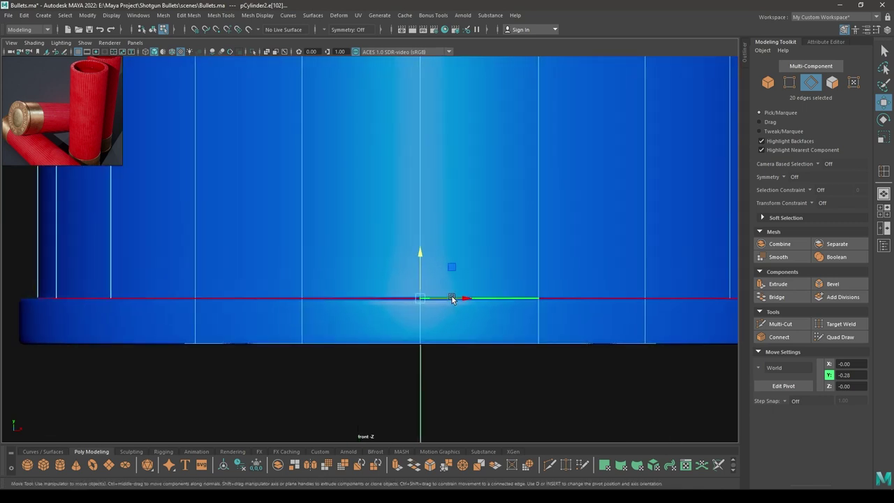
drag(421, 253, 422, 209)
key(space)
mouse_move(422, 238)
alt+mouse_down()
mouse_move(403, 302)
mouse_move(390, 261)
mouse_move(399, 256)
mouse_move(403, 207)
mouse_move(407, 234)
alt+mouse_up()
- Extrude the ring of faces below the edge loop with a thickness of 0.03 to form the rim, and return to object mode
key(space)
alt+right_drag(545, 183, 308, 307)
alt+right_drag(308, 307, 503, 245)
right_drag(575, 207, 584, 436)
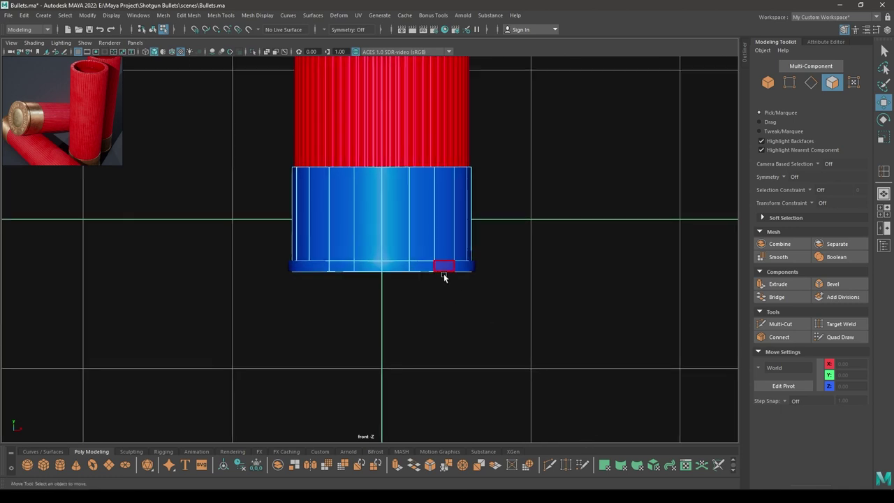
click(443, 269)
shift+double_click(426, 266)
key(space)
mouse_move(425, 267)
mouse_down()
mouse_move(426, 244)
mouse_move(418, 282)
mouse_up()
key(ctrl+e)
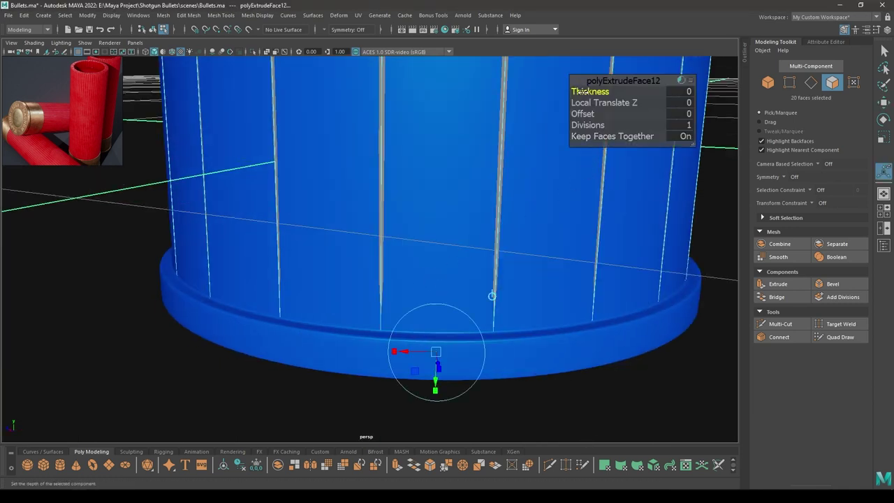
drag(582, 92, 585, 91)
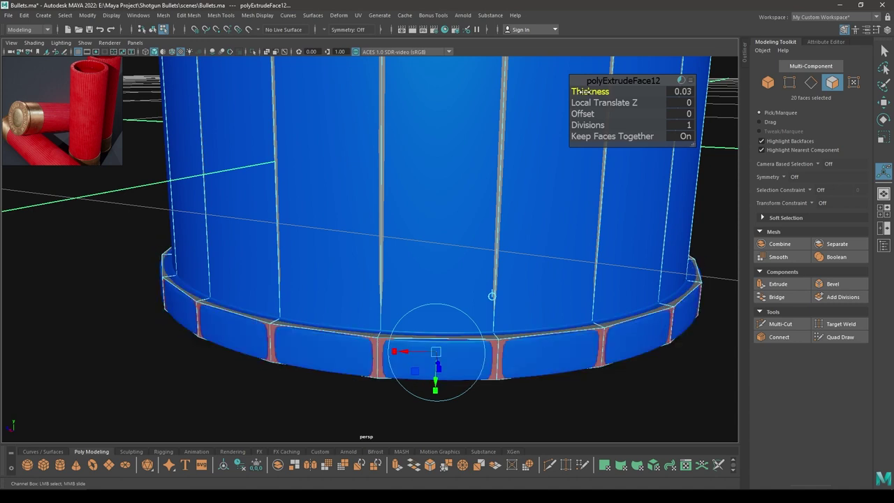
click(677, 91)
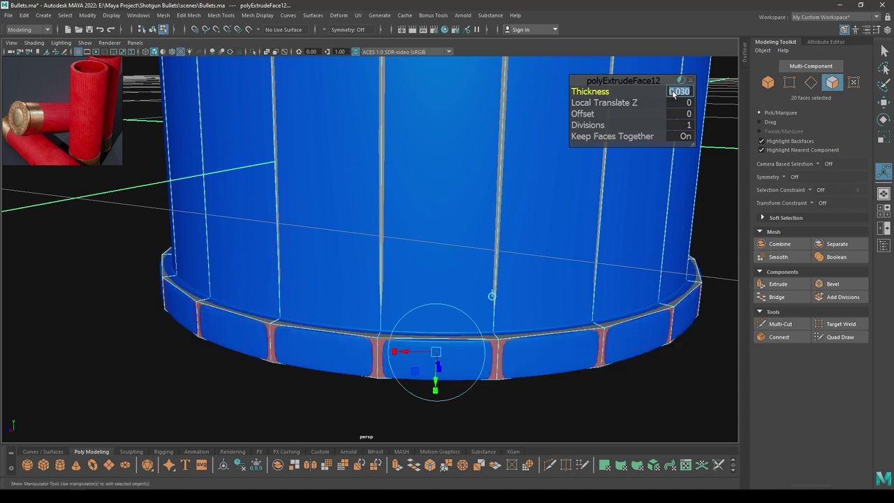
key(w)
alt+drag(621, 164, 518, 271)
right_drag(514, 238, 610, 214)
scroll(621, 132, down, 3)
alt+drag(621, 132, 595, 158)
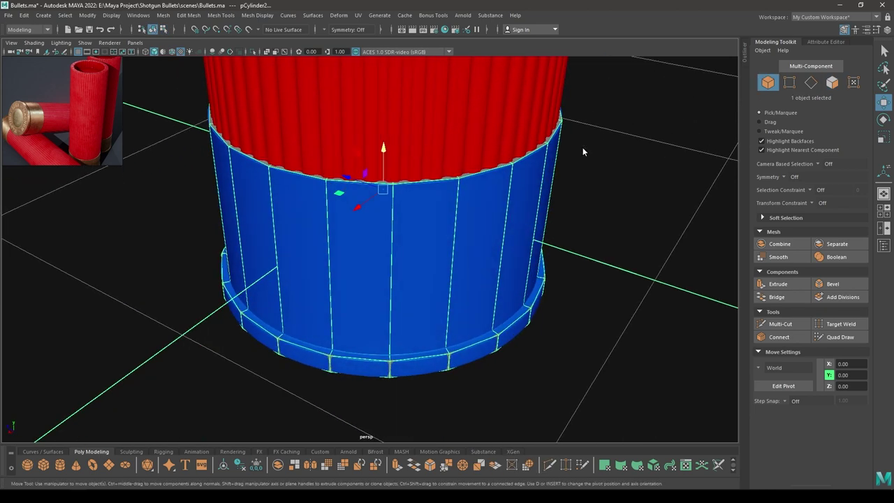
- Select the cylinder's top cap faces in wireframe, then extrude and scale them slightly inward to fit the red shell body
right_drag(583, 149, 586, 176)
alt+middle_drag(593, 173, 595, 243)
key(4)
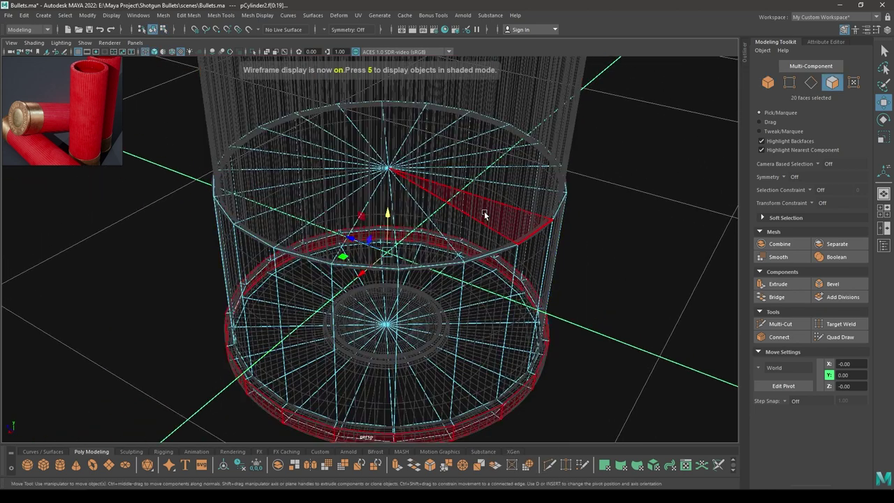
alt+drag(576, 192, 580, 219)
click(593, 227)
mouse_move(510, 224)
mouse_down()
mouse_move(523, 171)
mouse_move(331, 191)
mouse_move(445, 187)
mouse_move(459, 217)
mouse_up()
key(5)
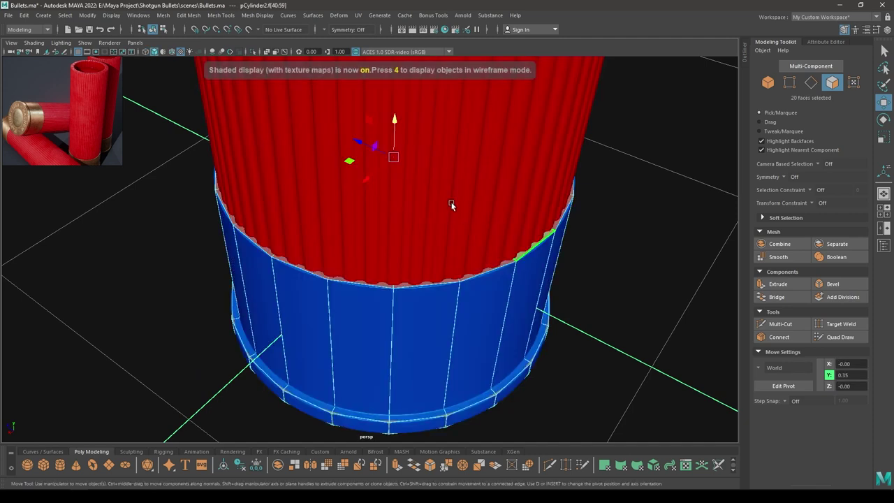
key(r)
scroll(416, 256, up, 3)
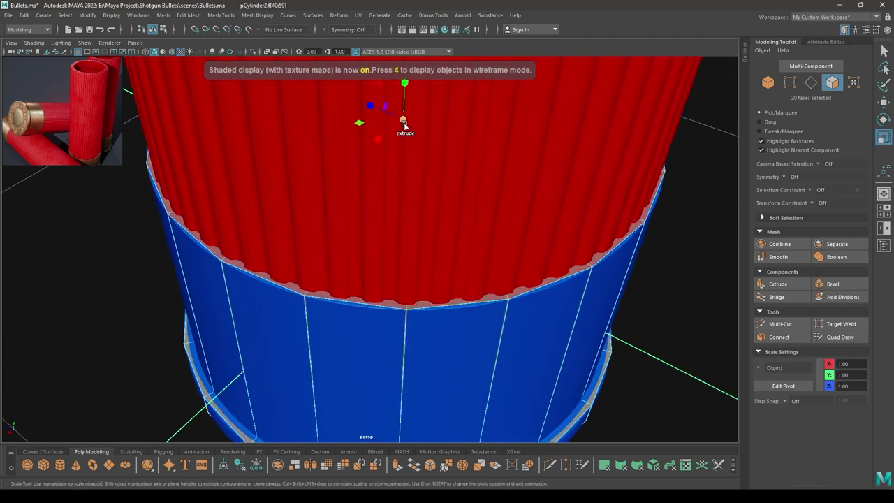
shift+drag(403, 121, 399, 122)
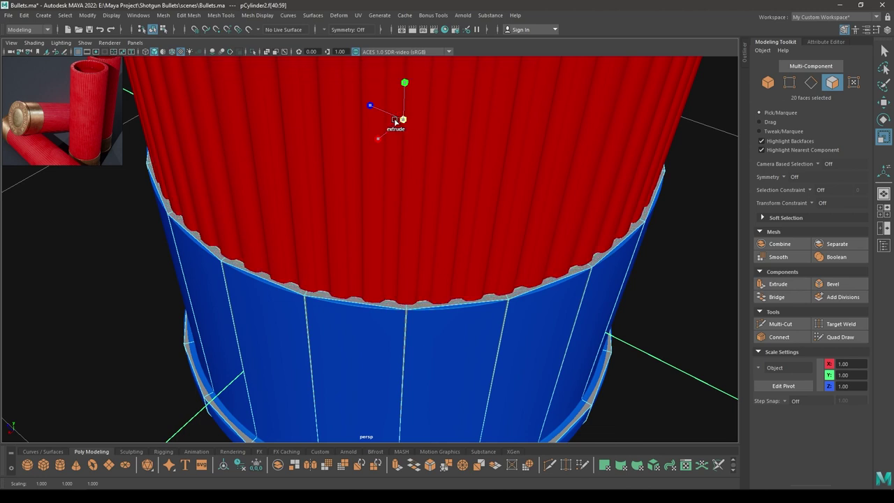
key(w)
- Extrude the cap faces upward in the front view to the top of the red shell body
key(space)
drag(395, 120, 406, 171)
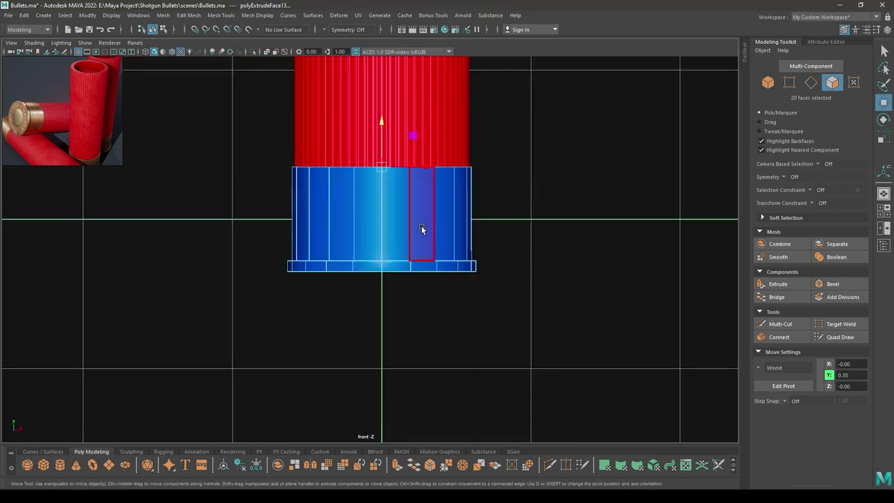
scroll(422, 227, down, 5)
alt+middle_drag(419, 210, 421, 293)
shift+drag(403, 315, 389, 149)
key(space)
alt+drag(397, 208, 410, 246)
scroll(410, 246, down, 3)
alt+middle_drag(410, 245, 401, 283)
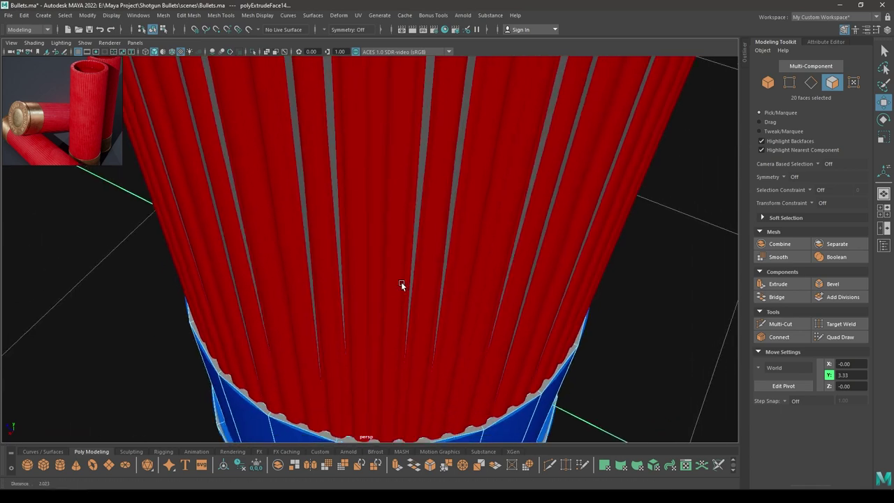
- Extrude the cap faces at the shell's mouth and scale them inward to match the thickness of the red wall
scroll(401, 283, down, 4)
alt+drag(401, 283, 370, 281)
scroll(363, 252, down, 6)
scroll(337, 124, up, 5)
alt+middle_drag(358, 142, 394, 217)
scroll(394, 217, up, 2)
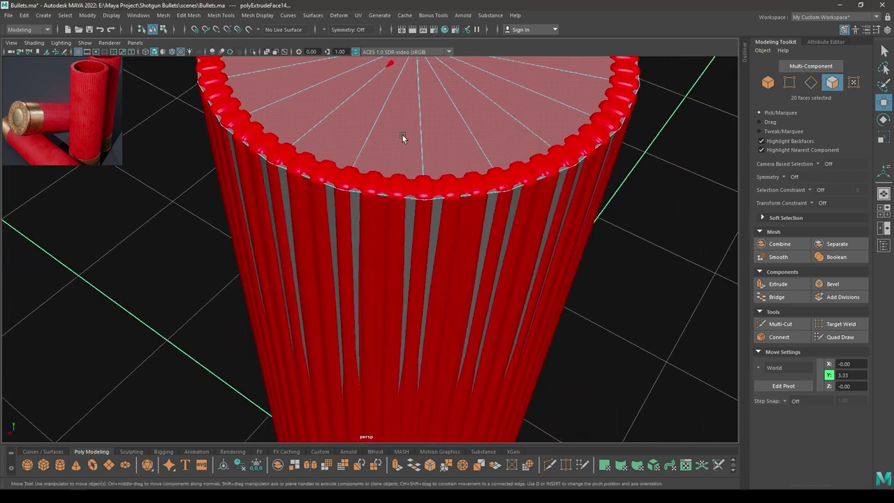
alt+middle_drag(403, 135, 427, 210)
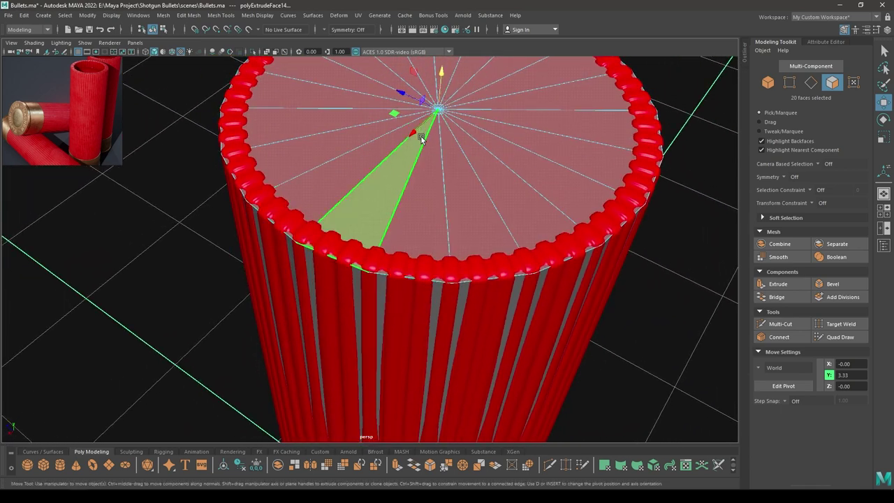
key(r)
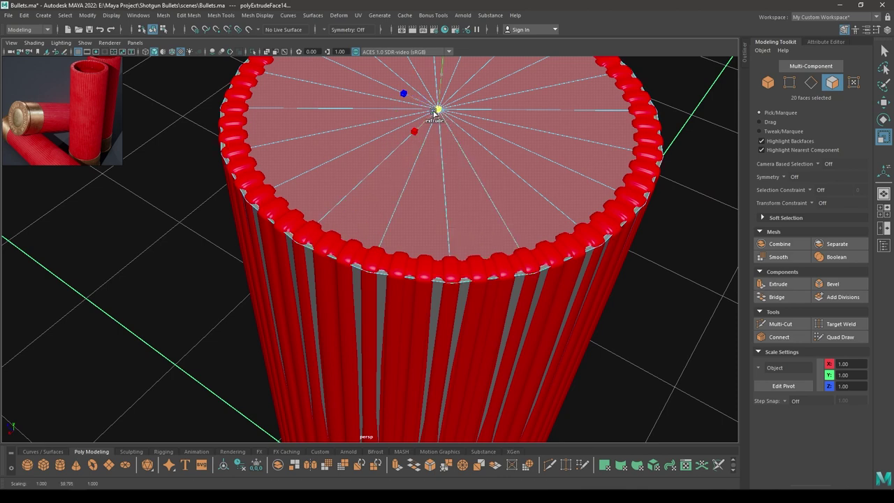
shift+drag(418, 122, 417, 124)
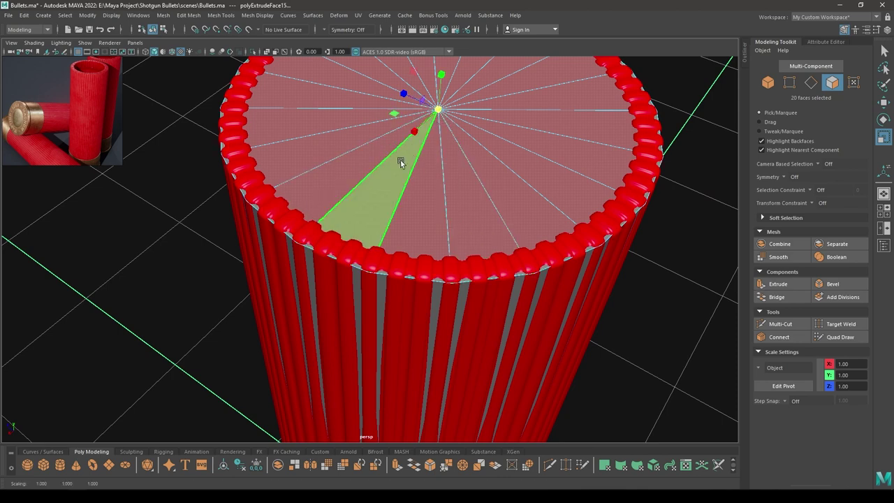
alt+drag(401, 160, 383, 244)
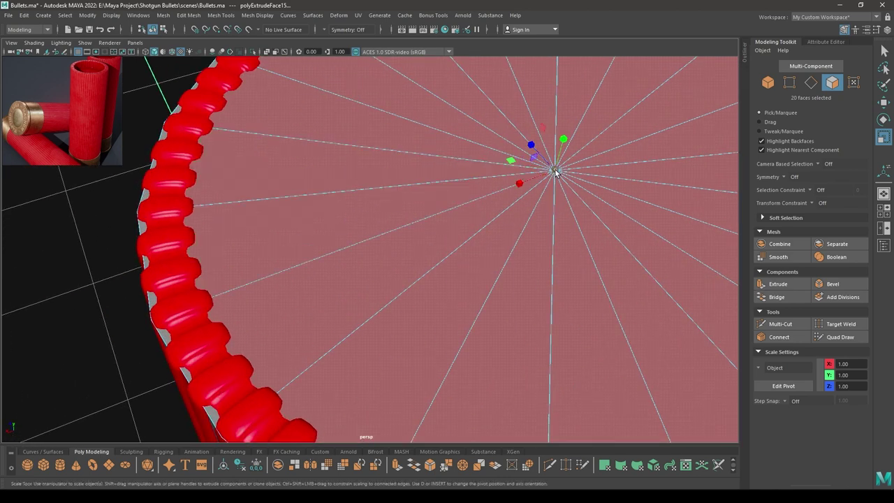
drag(554, 172, 536, 177)
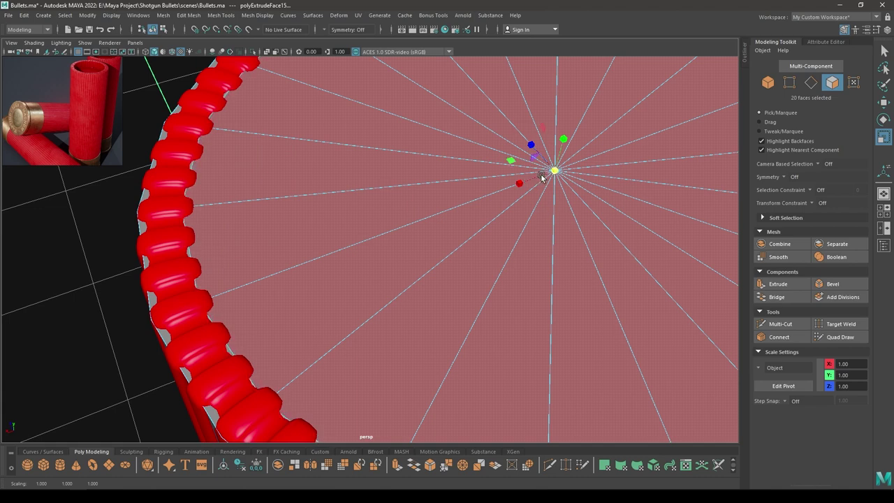
- Extrude the inset cap faces downward into the shell's mouth to a Y position of 3.18
key(w)
drag(564, 146, 560, 220)
alt+right_drag(560, 220, 508, 209)
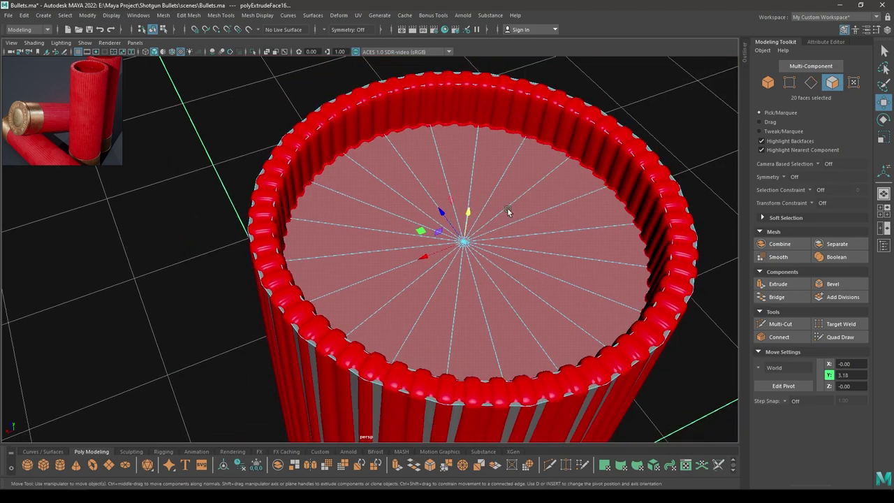
- Bevel the edge loop around the cylinder's upper rim with a fraction of 0.21 and 2 segments
alt+drag(508, 209, 449, 139)
right_drag(434, 136, 422, 79)
alt+right_drag(422, 80, 439, 156)
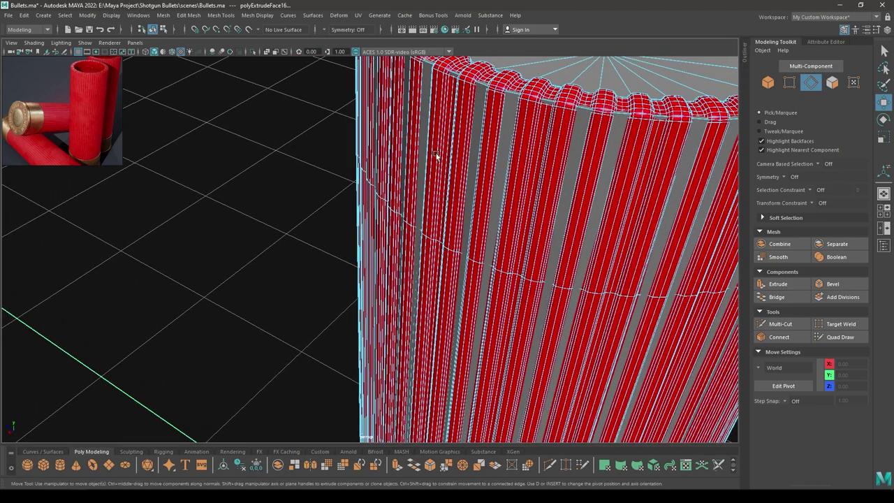
alt+middle_drag(439, 156, 391, 185)
click(276, 184)
click(460, 104)
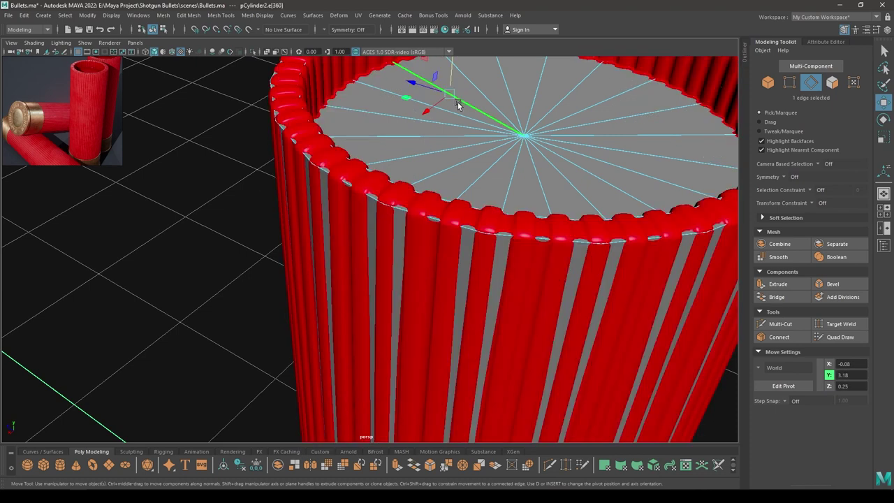
double_click(358, 190)
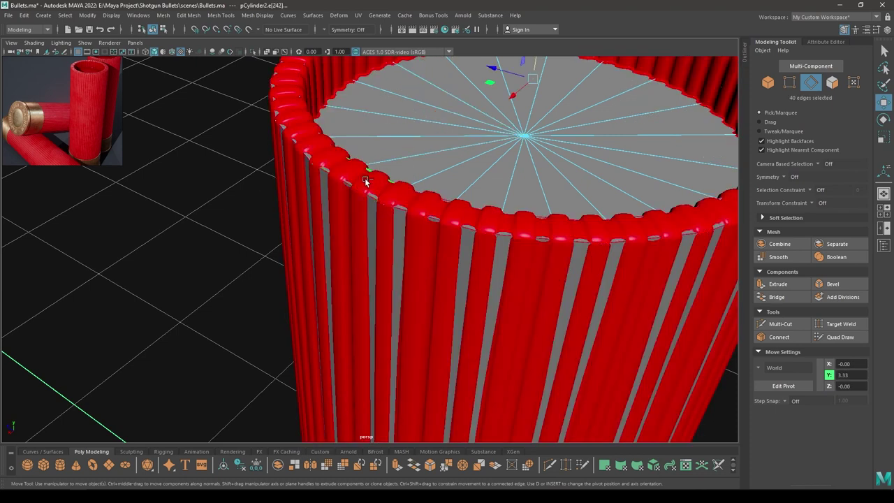
shift+right_drag(366, 180, 451, 171)
alt+middle_drag(451, 171, 412, 224)
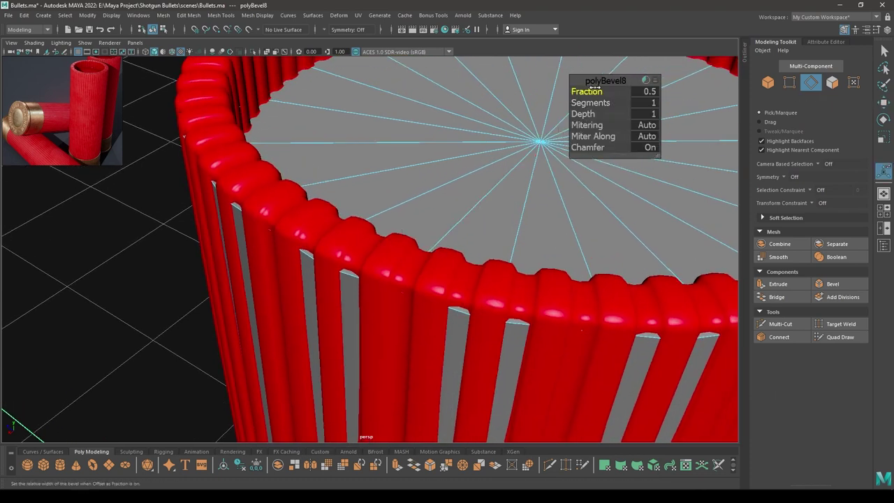
mouse_move(595, 91)
mouse_down()
mouse_move(583, 91)
mouse_move(622, 107)
mouse_move(595, 91)
mouse_move(609, 93)
mouse_move(593, 97)
mouse_up()
scroll(545, 162, down, 5)
alt+drag(479, 174, 417, 248)
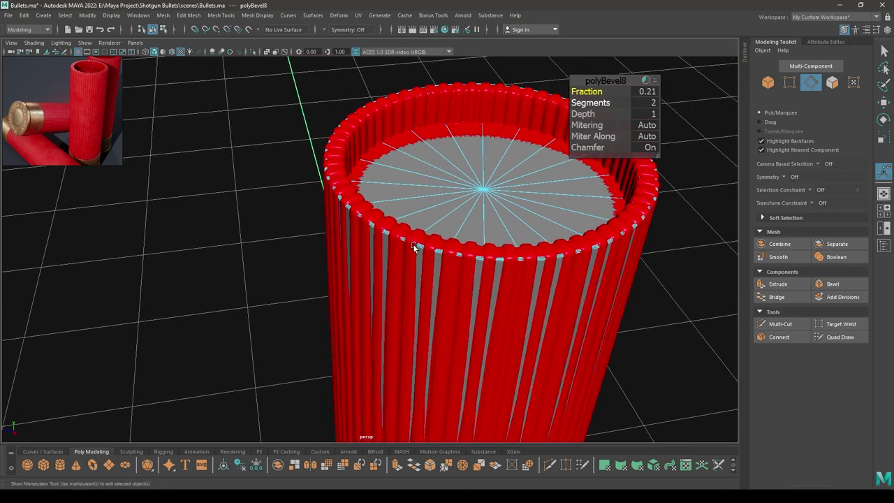
scroll(417, 245, down, 2)
key(w)
- Select the upper rim vertices in the front view, leaving out the recessed cap, and raise them slightly to a Y position of 3.33
key(space)
drag(420, 198, 429, 224)
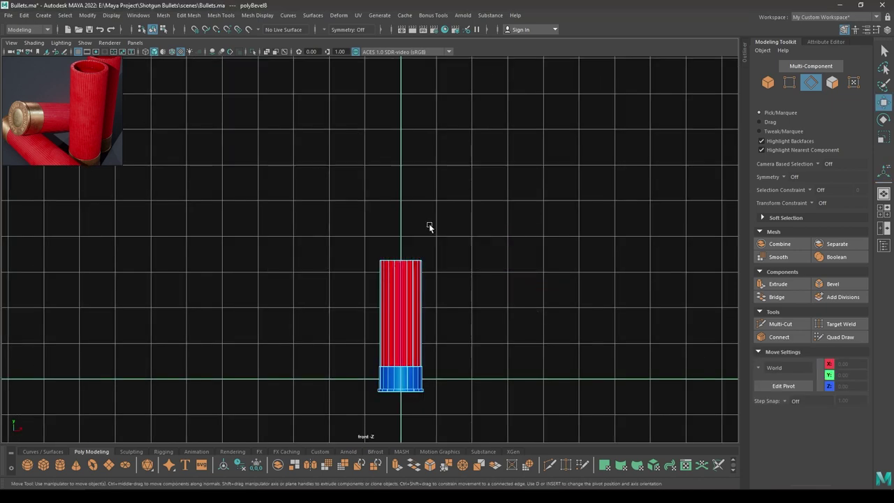
alt+right_drag(429, 225, 548, 356)
alt+middle_drag(544, 243, 521, 215)
scroll(520, 215, up, 1)
right_drag(580, 200, 523, 202)
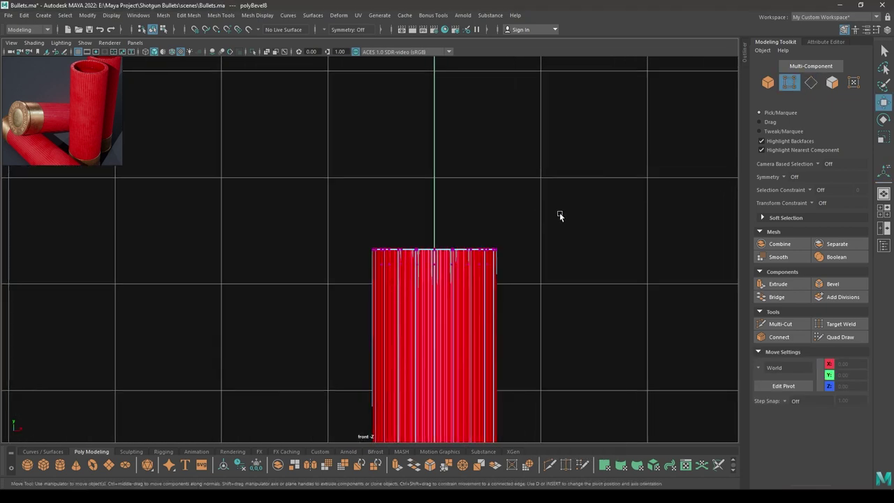
drag(569, 213, 288, 309)
key(space)
drag(385, 266, 378, 232)
key(space)
drag(433, 226, 442, 270)
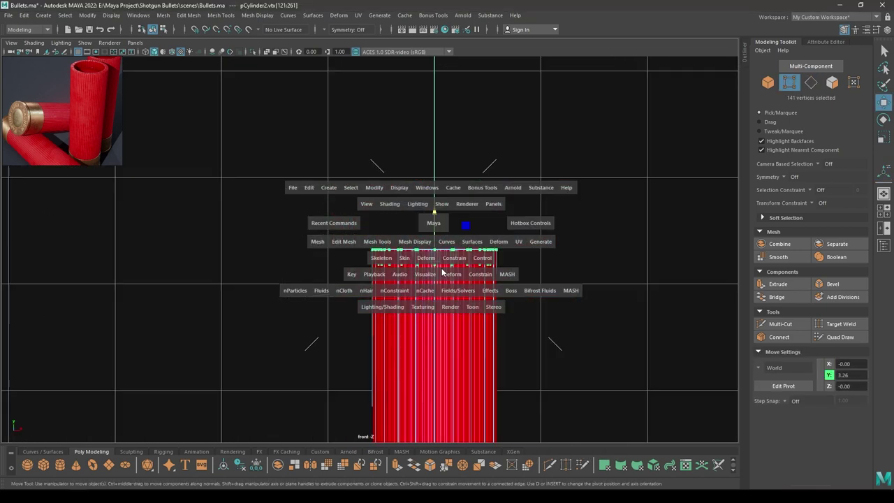
drag(359, 265, 358, 232)
key(space)
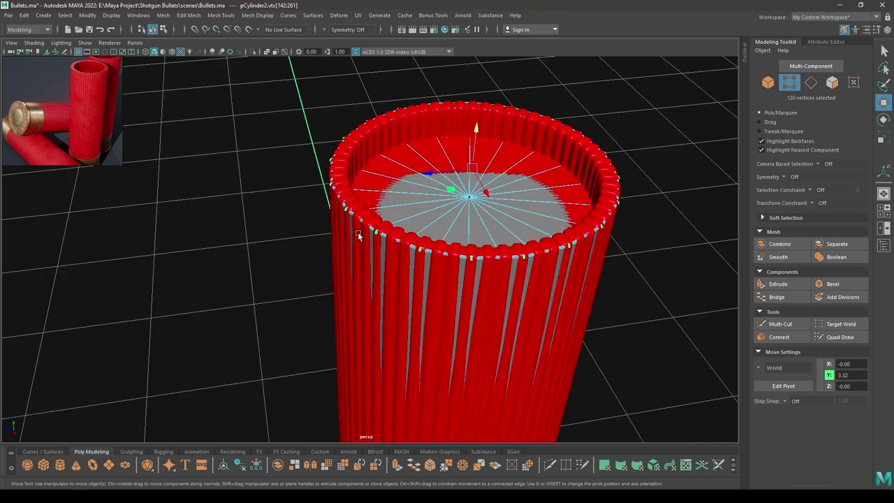
alt+right_drag(358, 232, 519, 149)
alt+middle_drag(571, 104, 538, 163)
drag(548, 109, 547, 105)
alt+right_drag(547, 105, 483, 144)
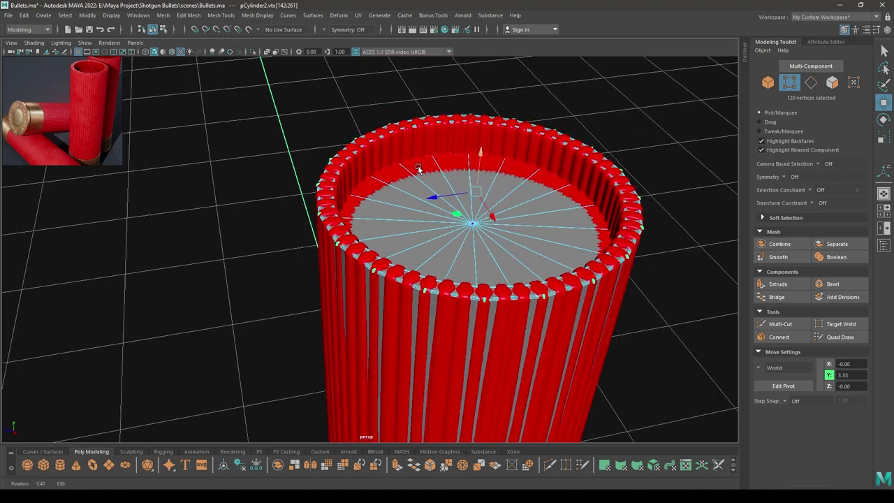
- Return the low-poly cylinder to object mode, deselect it, and save the scene
alt+drag(483, 143, 371, 178)
right_drag(325, 160, 383, 130)
click(579, 116)
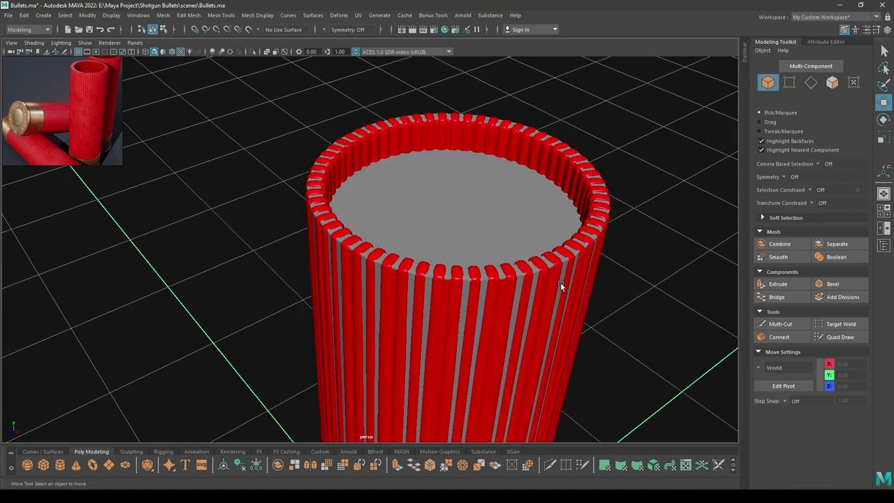
alt+drag(560, 283, 579, 236)
key(ctrl+s)
- Select only the low-poly cylinder among the overlapping parts at the shell's base
alt+right_drag(579, 248, 518, 147)
alt+drag(515, 59, 477, 352)
click(425, 213)
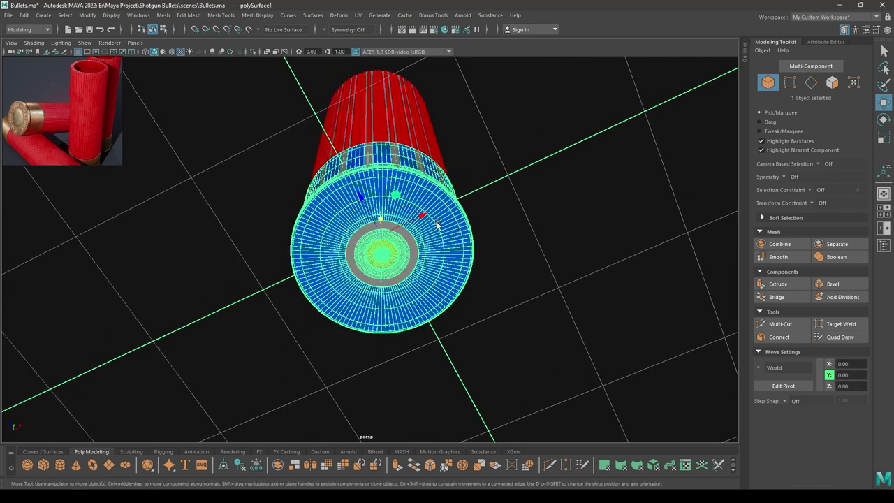
drag(507, 175, 245, 371)
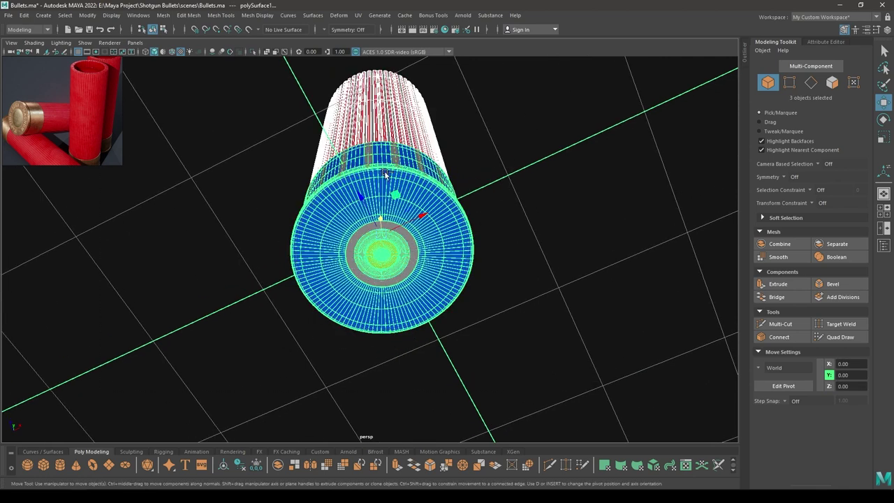
shift+click(403, 156)
shift+click(377, 119)
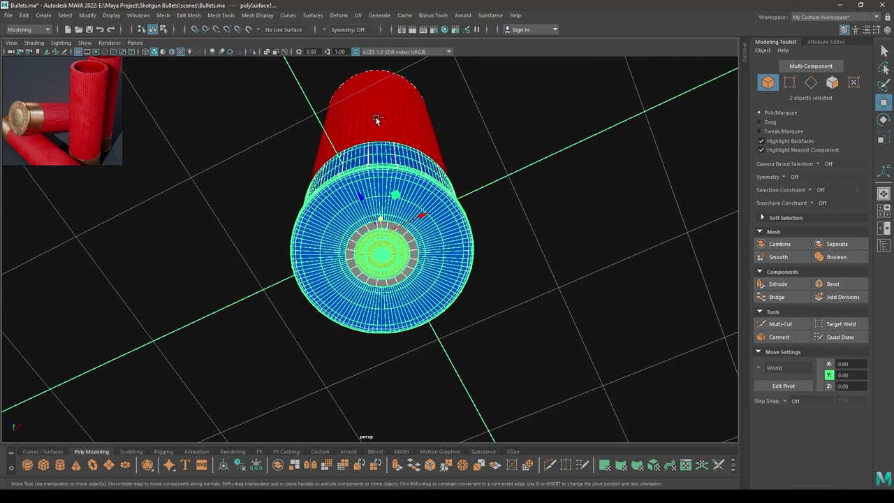
shift+click(380, 189)
scroll(376, 227, up, 3)
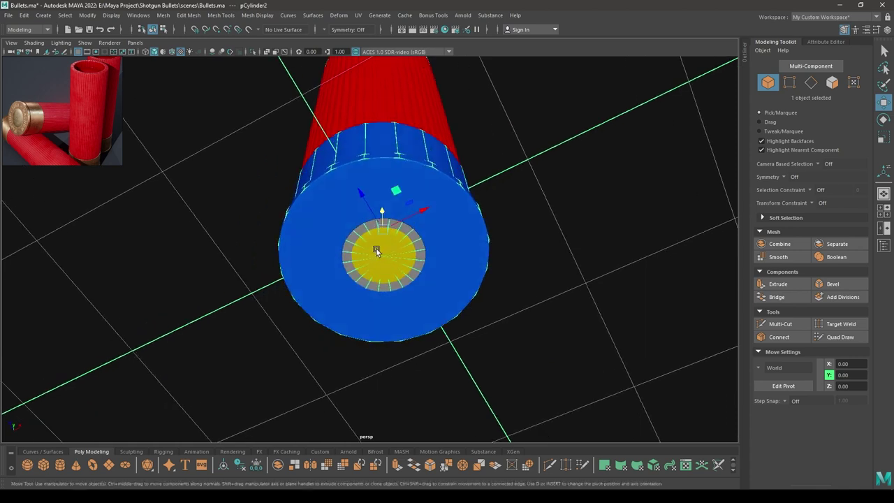
- Select the 20 low-poly cap faces at the center of the shell's base
right_drag(568, 193, 572, 214)
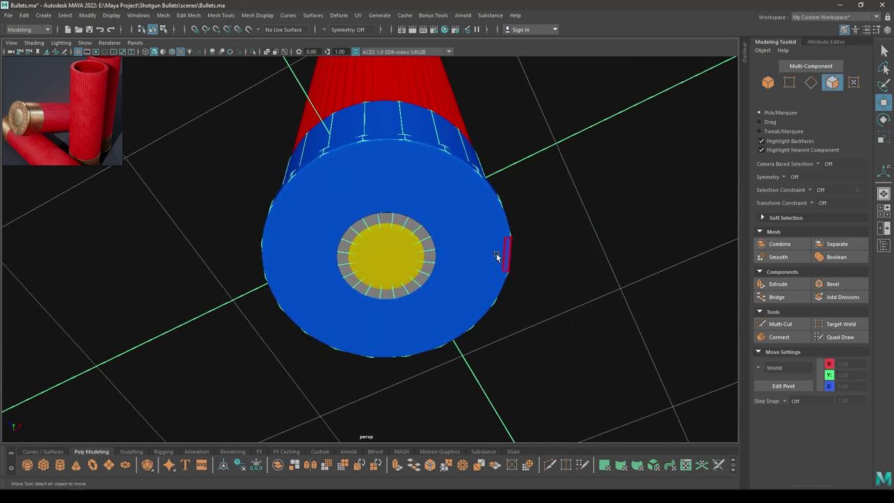
drag(435, 247, 443, 262)
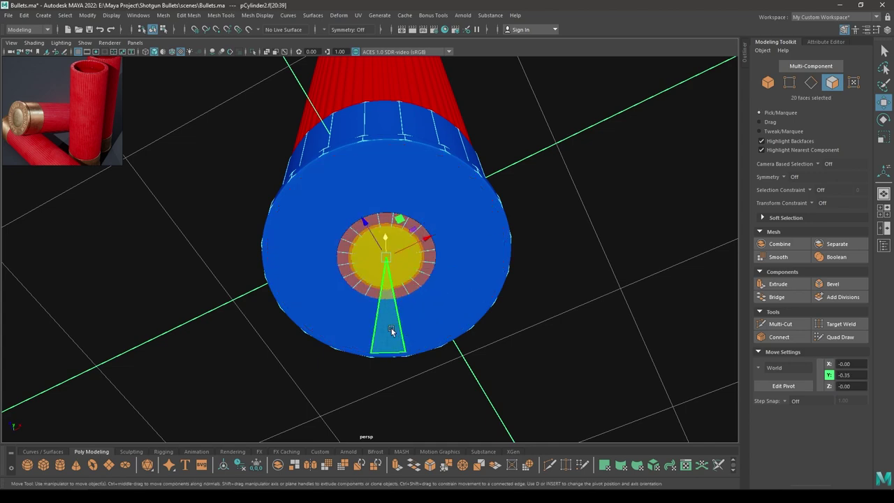
key(r)
scroll(429, 339, up, 4)
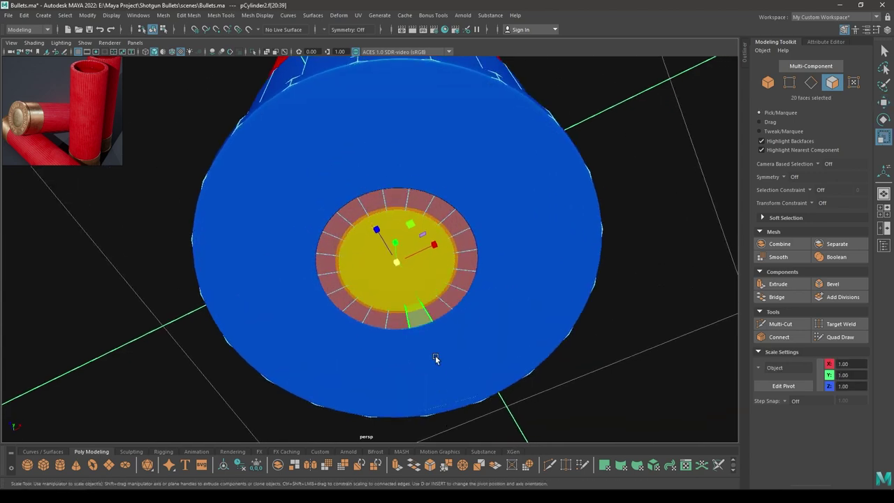
key(4)
key(6)
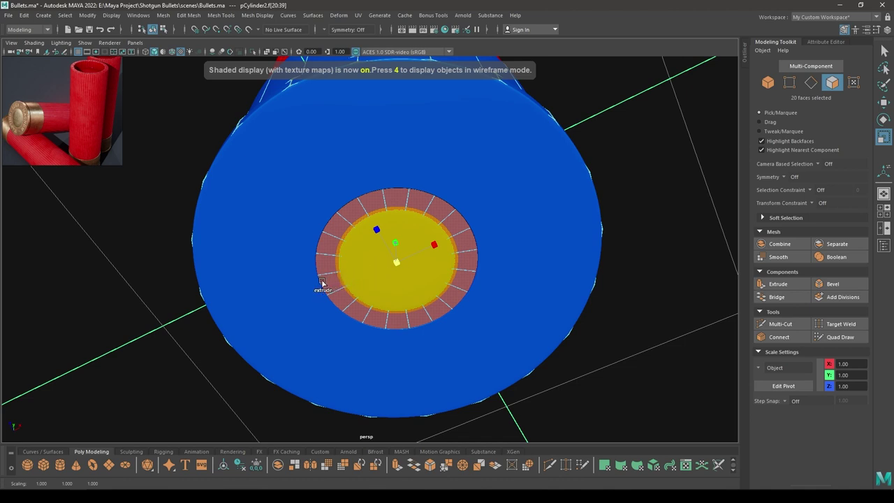
- Extrude the selected base cap faces and scale them to fit the round primer recess of the detailed model
shift+middle_drag(296, 288, 256, 305)
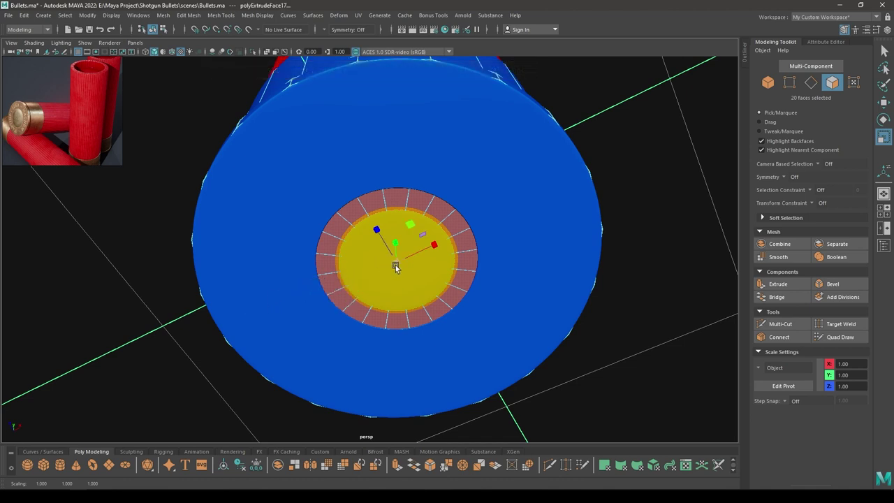
drag(396, 264, 402, 309)
key(4)
scroll(371, 265, up, 2)
scroll(399, 300, up, 2)
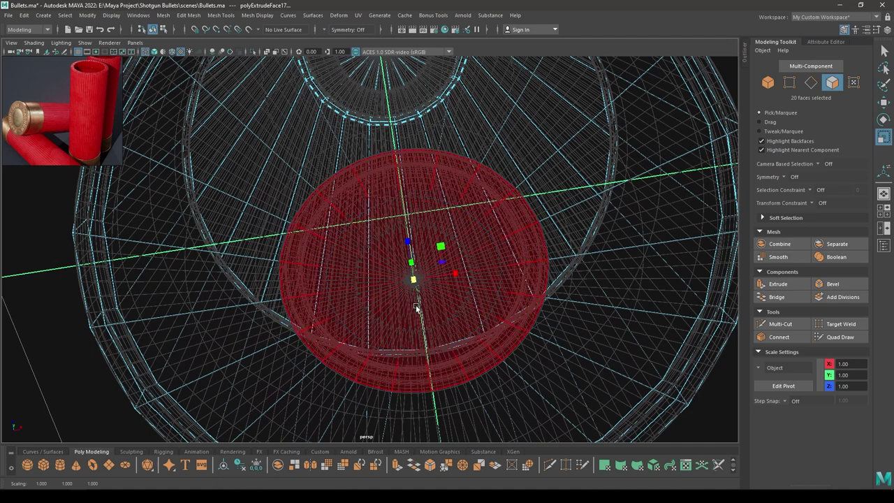
- Extrude the central base faces upward into the primer recess
key(5)
key(w)
mouse_move(406, 293)
alt+mouse_down()
mouse_move(406, 318)
mouse_move(412, 305)
alt+mouse_up()
scroll(406, 317, up, 2)
shift+drag(423, 191, 417, 175)
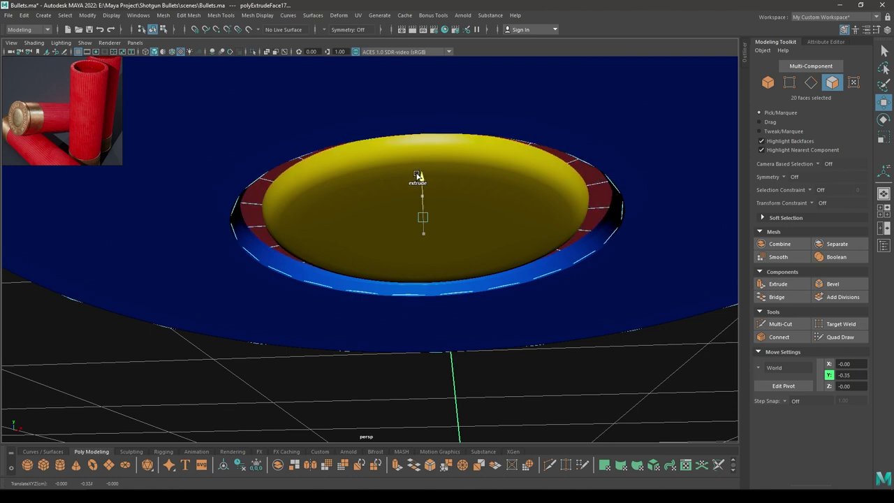
- Extrude the recessed base faces again with a slight inward scale, and extrude them a little further up
key(r)
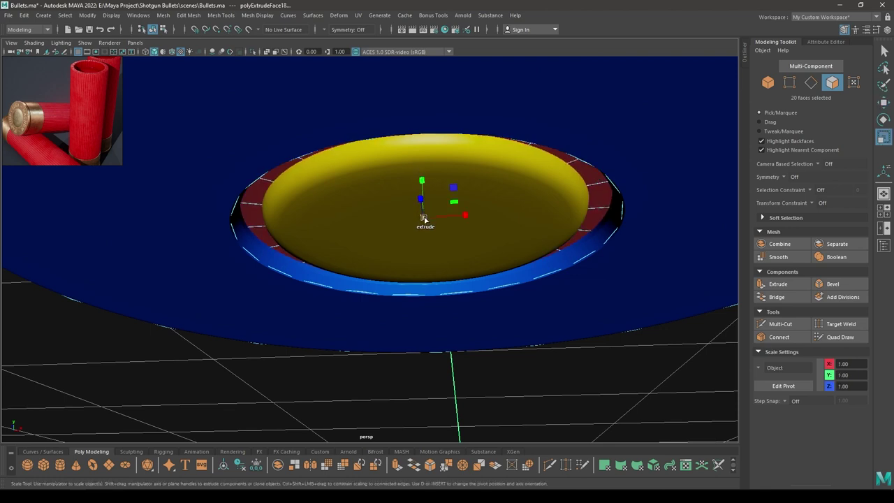
shift+drag(424, 218, 386, 224)
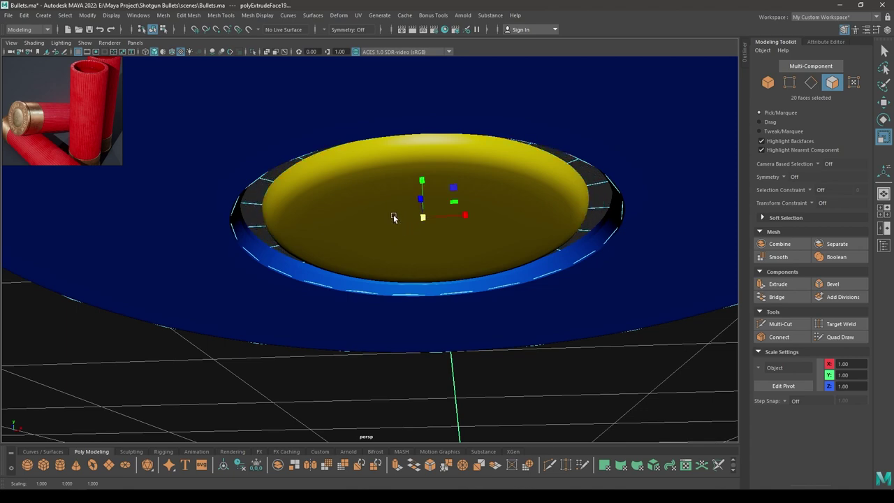
key(w)
shift+drag(423, 177, 423, 176)
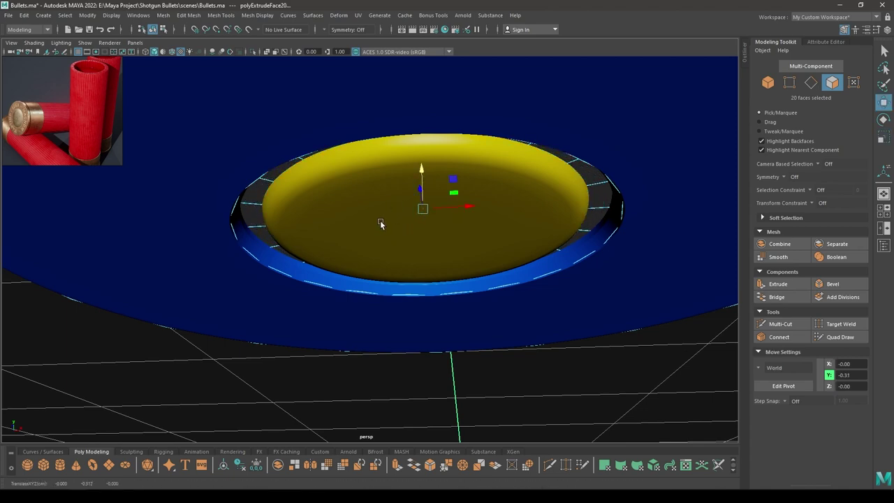
- Fine-tune the height of the recessed base faces in the front wireframe view to a Y position of -0.31
alt+drag(380, 221, 399, 252)
drag(440, 183, 439, 377)
key(space)
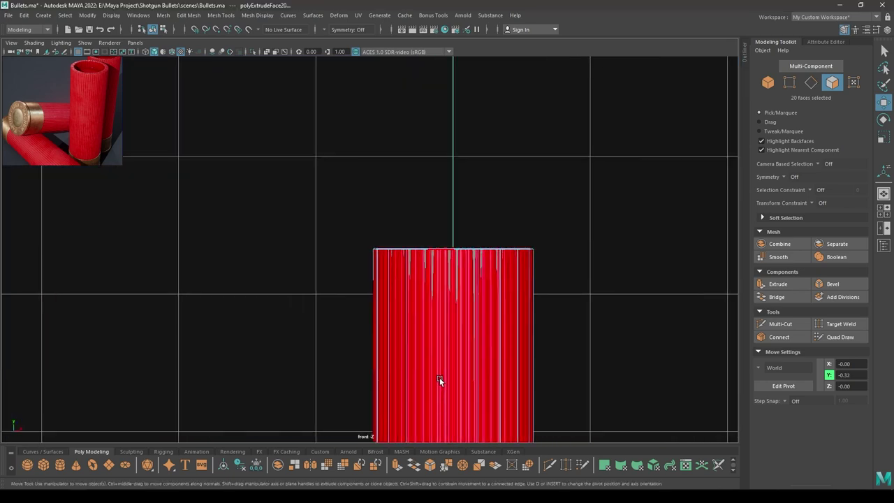
key(4)
key(f)
scroll(419, 330, up, 6)
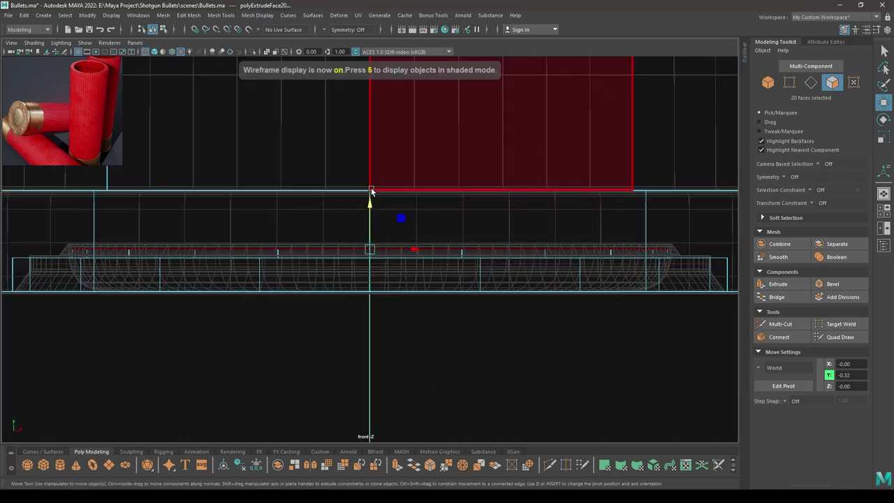
drag(369, 199, 376, 188)
key(space)
alt+drag(372, 222, 377, 226)
key(6)
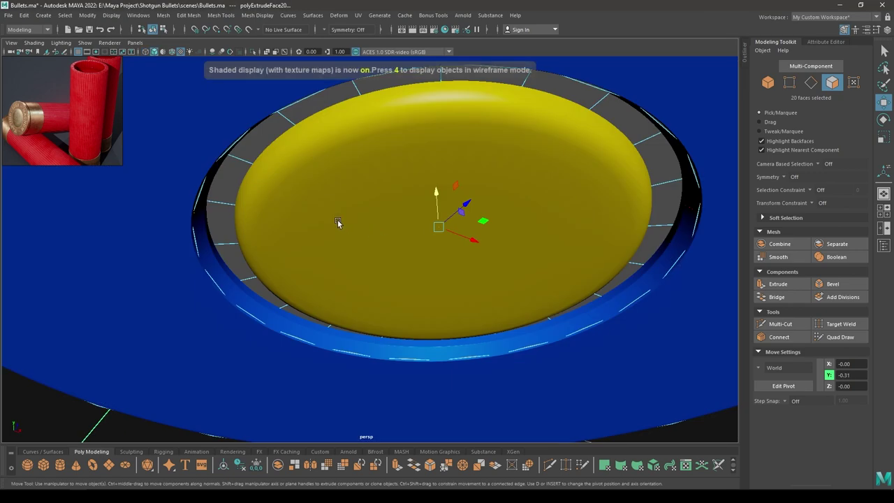
- Return to object mode and hide everything except the low-poly cylinder
mouse_move(294, 218)
alt+mouse_down()
mouse_move(287, 194)
mouse_move(248, 231)
mouse_move(240, 203)
mouse_move(222, 216)
mouse_move(225, 234)
mouse_move(267, 198)
alt+mouse_up()
right_drag(287, 182, 355, 168)
alt+drag(356, 169, 359, 227)
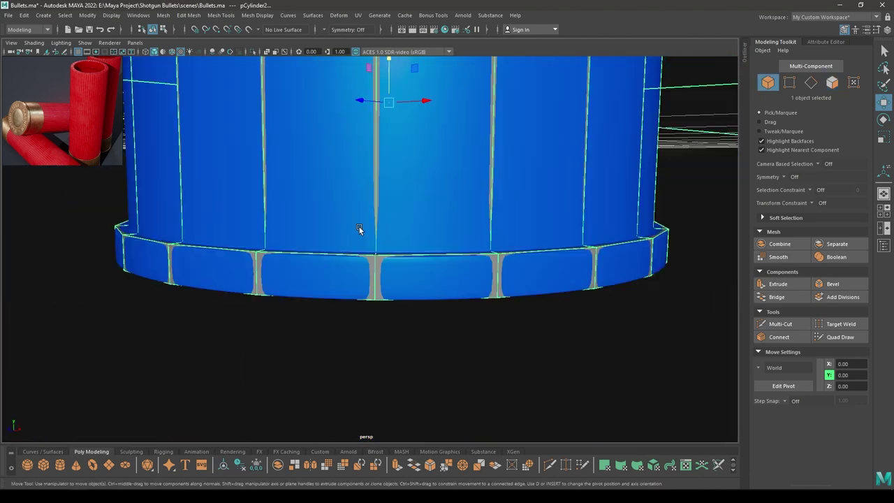
key(alt+h)
- Select the vertical edges of the low-poly shell's upper body, lower section and base rim in the front view
alt+right_drag(392, 267, 381, 183)
key(space)
drag(385, 176, 385, 201)
alt+right_drag(385, 199, 447, 174)
right_drag(485, 109, 478, 85)
drag(487, 110, 190, 175)
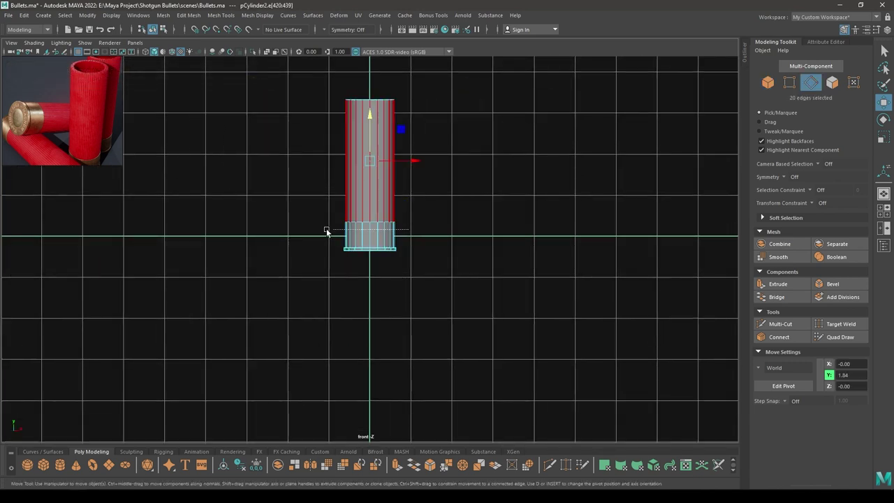
shift+drag(326, 230, 326, 230)
alt+right_drag(335, 232, 544, 336)
shift+drag(559, 244, 7, 255)
key(space)
- Remove the circular edge loop in the base recess from the edge selection, keeping the vertical and radial edges selected
drag(186, 263, 242, 189)
alt+right_drag(241, 230, 303, 309)
alt+drag(302, 309, 287, 283)
key(w)
ctrl+double_click(329, 200)
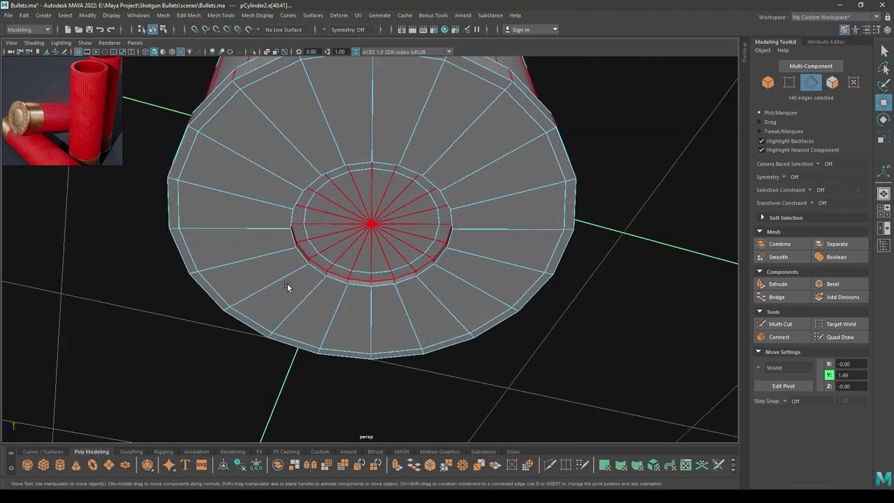
alt+right_drag(288, 282, 301, 281)
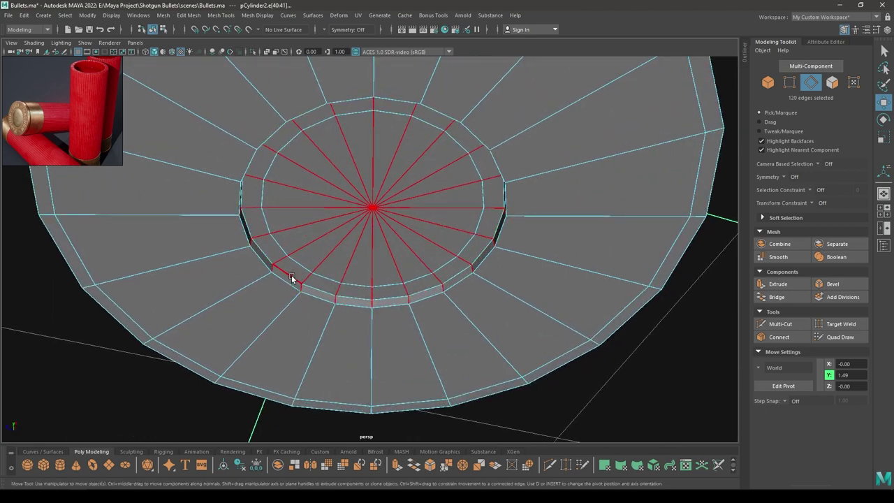
- Soften the 120 selected edges of the low-poly shell
alt+drag(286, 279, 283, 347)
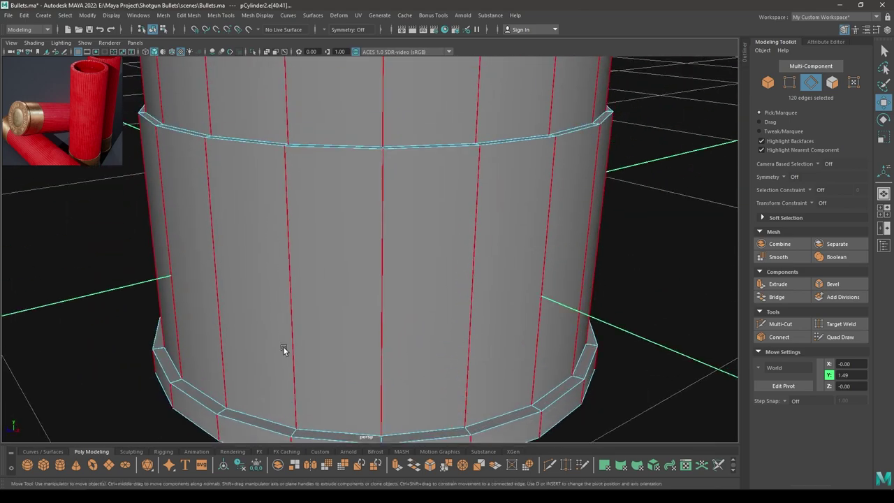
alt+right_drag(284, 347, 300, 122)
alt+drag(300, 122, 311, 198)
alt+right_drag(311, 198, 352, 293)
mouse_move(324, 291)
alt+mouse_down()
mouse_move(324, 224)
mouse_move(329, 276)
alt+mouse_up()
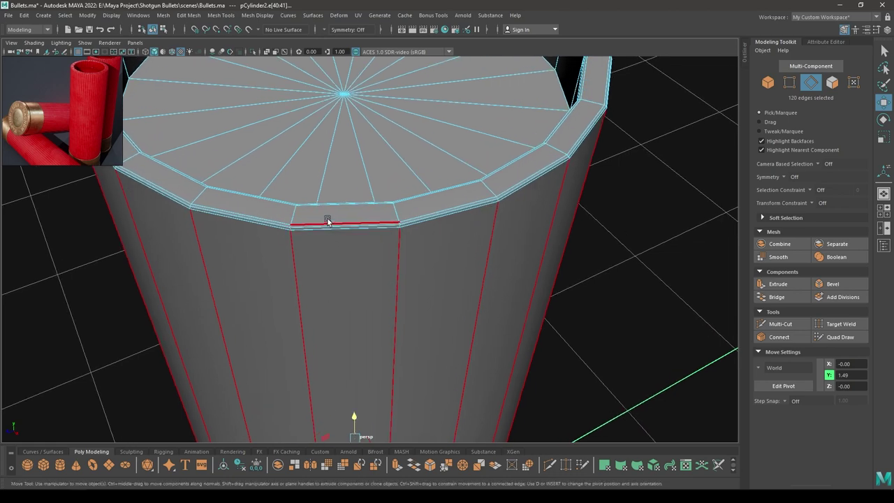
alt+drag(308, 227, 366, 208)
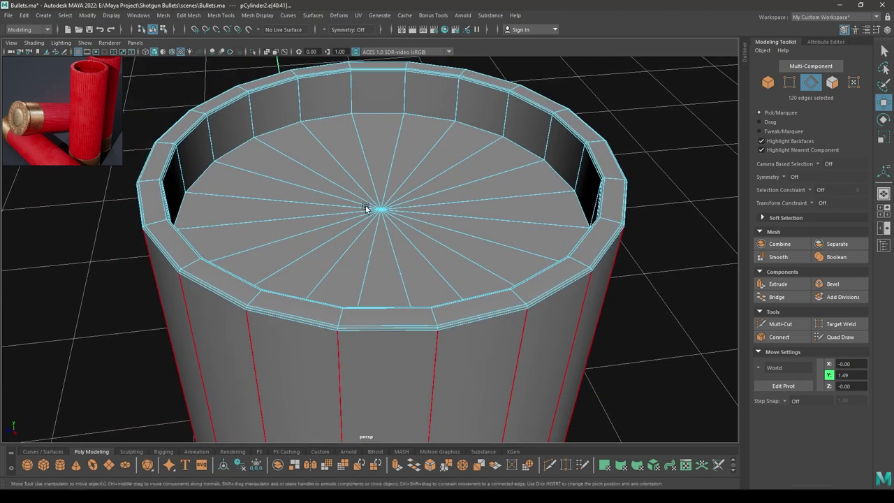
click(257, 14)
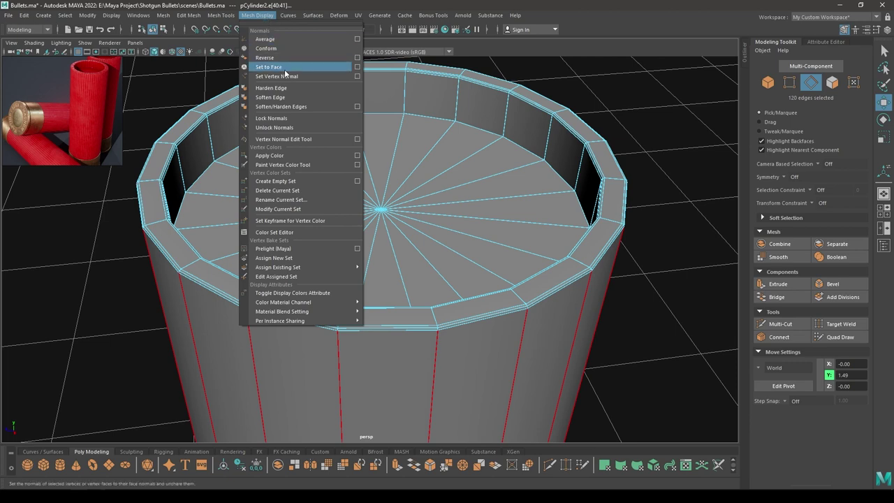
click(275, 97)
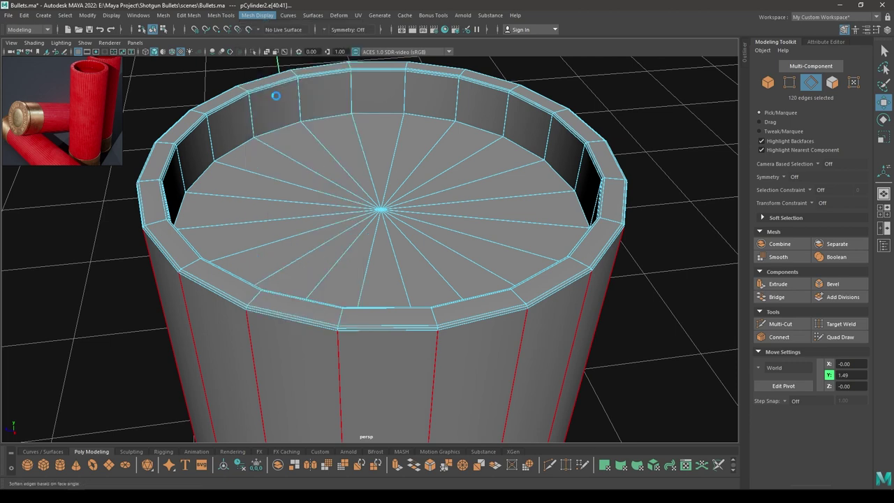
- Select every other radial edge on the recessed cap inside the shell's mouth and delete them
right_click(338, 195)
right_drag(337, 196, 336, 170)
alt+drag(337, 169, 359, 230)
alt+middle_drag(359, 229, 386, 176)
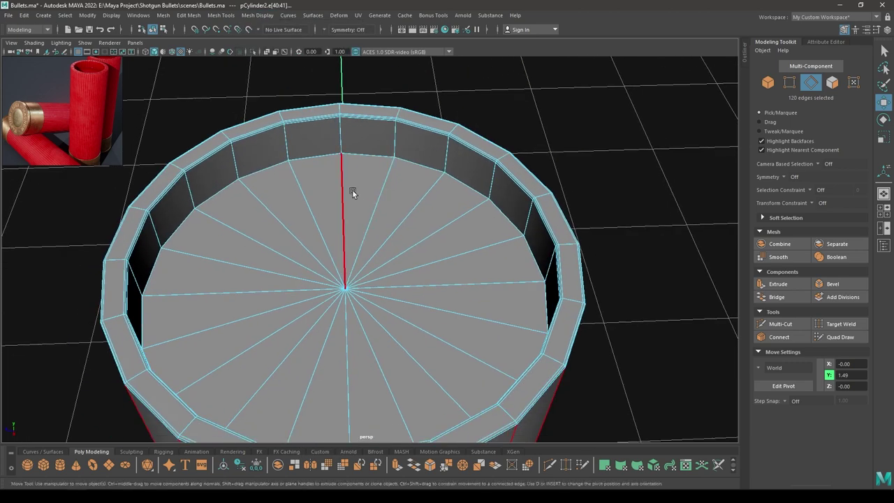
click(352, 190)
shift+click(416, 207)
shift+click(451, 253)
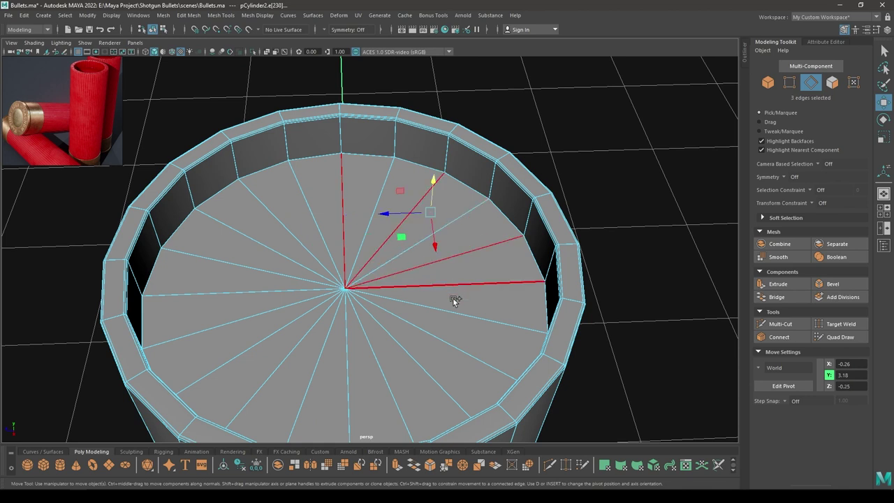
shift+click(448, 316)
shift+click(412, 354)
shift+click(359, 370)
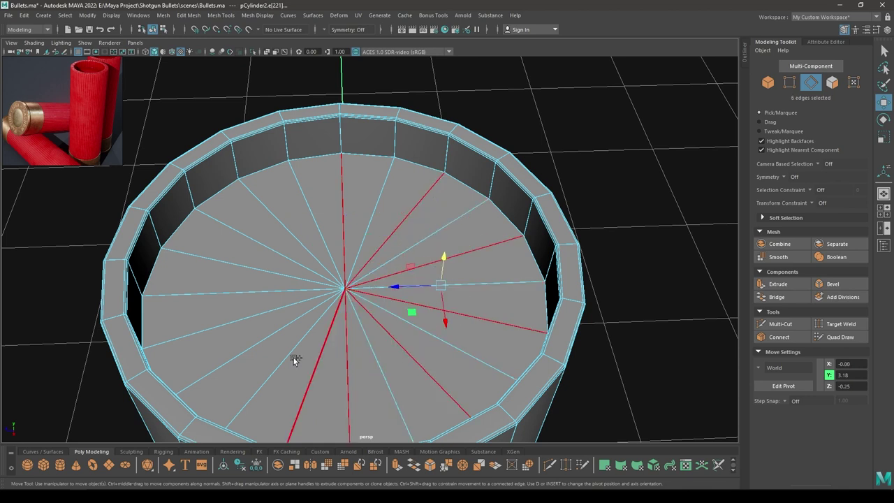
shift+click(281, 357)
shift+click(260, 320)
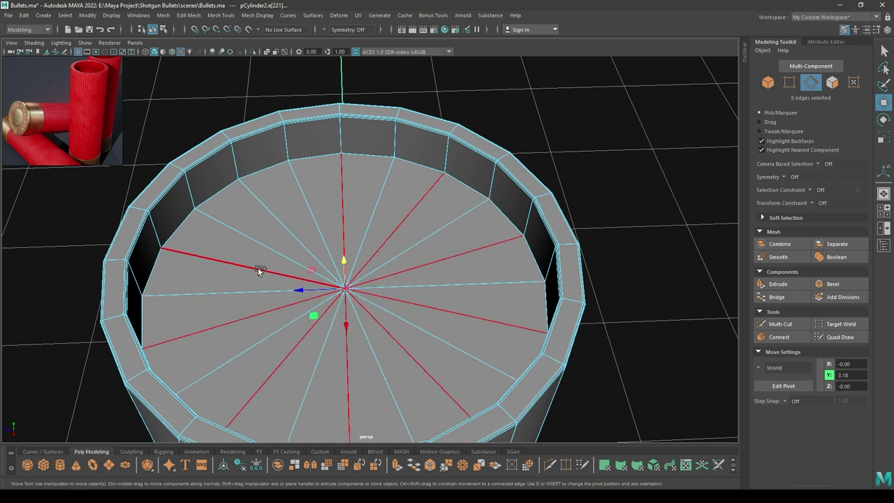
key(ctrl+Delete)
- Select every other radial edge in the center of the low-poly shell's base recess and delete them
scroll(364, 240, down, 5)
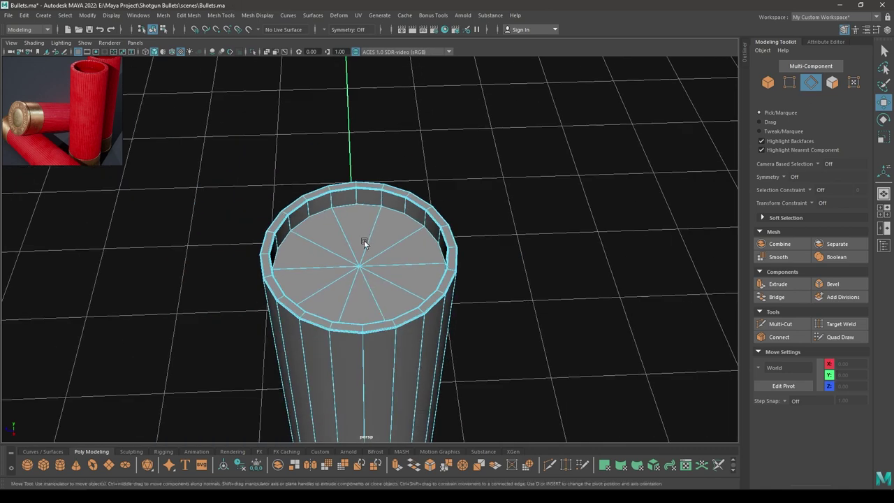
alt+drag(364, 241, 362, 186)
alt+middle_drag(362, 186, 371, 302)
scroll(371, 303, up, 6)
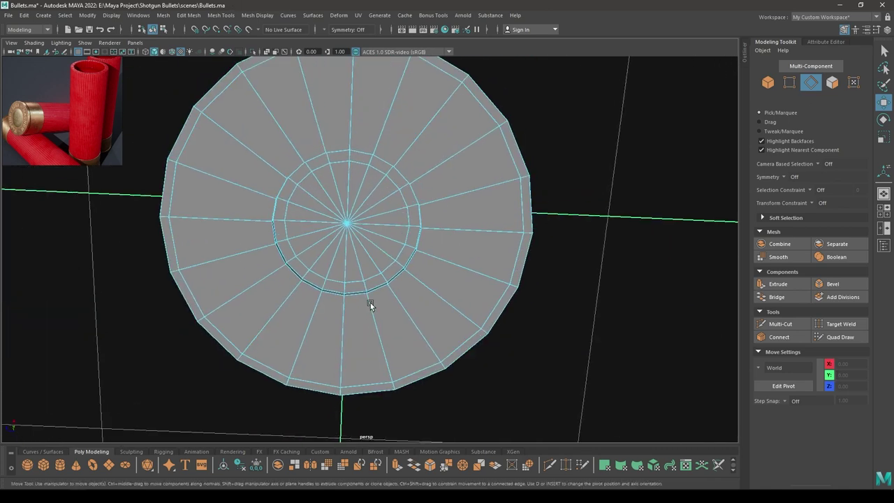
shift+click(319, 107)
shift+click(360, 122)
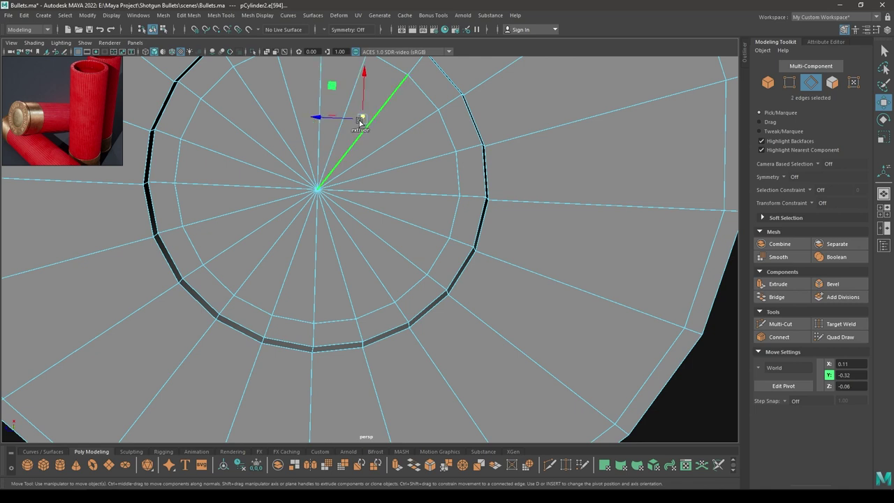
shift+click(384, 174)
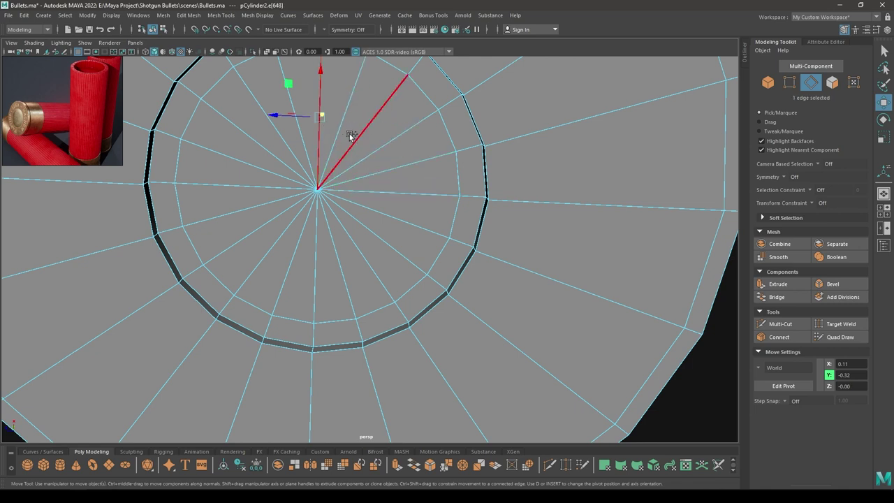
shift+click(361, 127)
shift+click(380, 160)
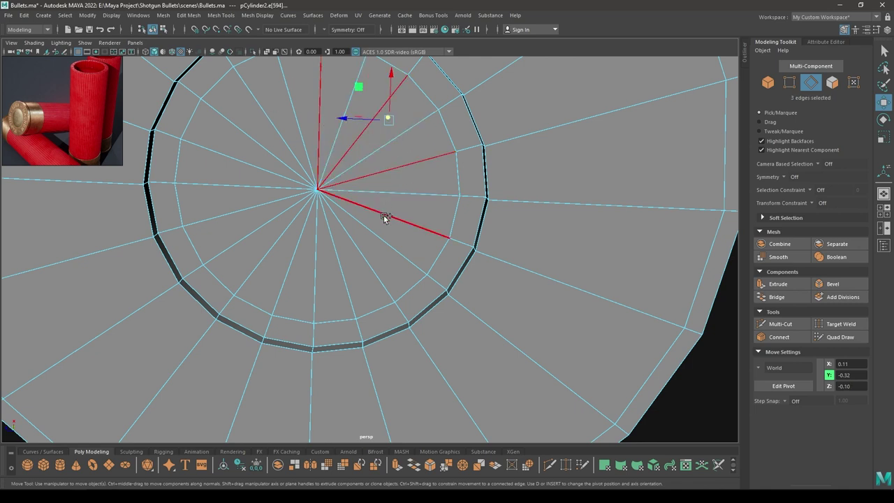
shift+click(384, 214)
shift+click(366, 246)
shift+click(318, 258)
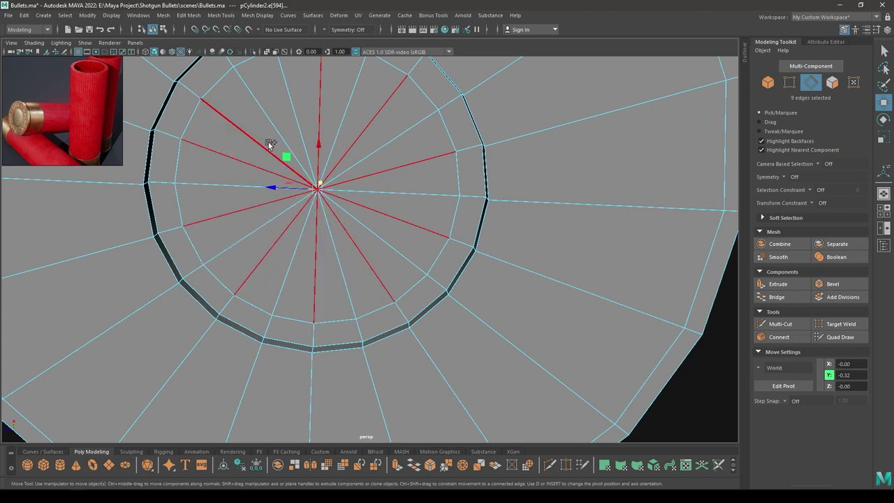
shift+right_click(283, 124)
click(315, 227)
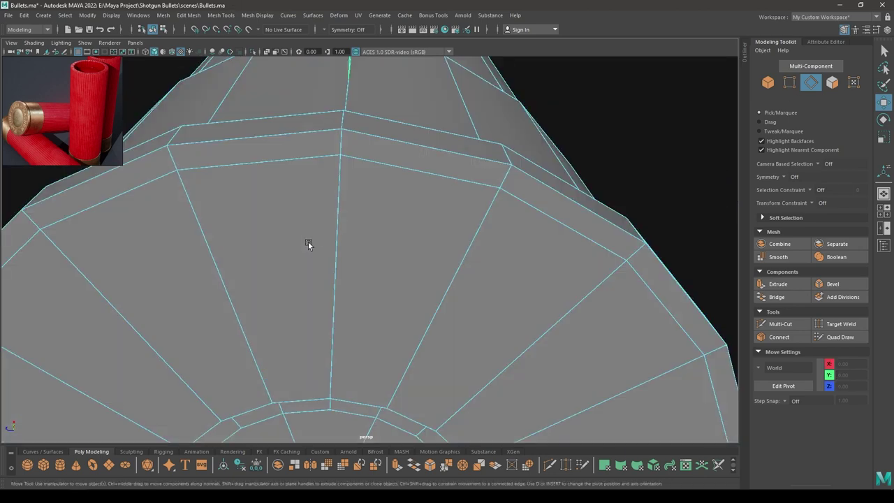
- Examine the optimized low-poly shell in object mode, from its base up to its mouth
alt+drag(308, 244, 279, 146)
alt+right_drag(279, 146, 287, 177)
alt+middle_drag(286, 177, 294, 244)
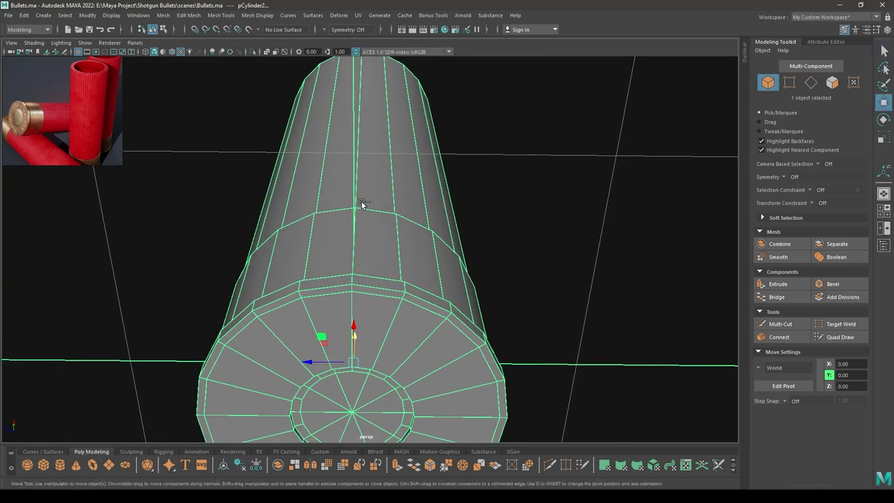
click(520, 210)
alt+drag(520, 210, 458, 278)
alt+right_drag(458, 278, 422, 209)
alt+drag(422, 209, 410, 229)
click(410, 228)
alt+right_drag(410, 228, 445, 299)
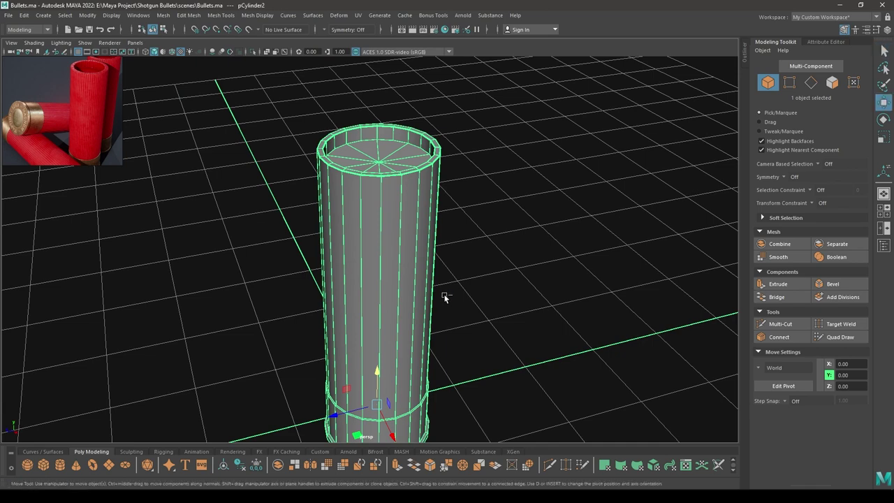
alt+drag(445, 296, 474, 288)
- Rename the low-poly cylinder as Low_Poly
click(746, 58)
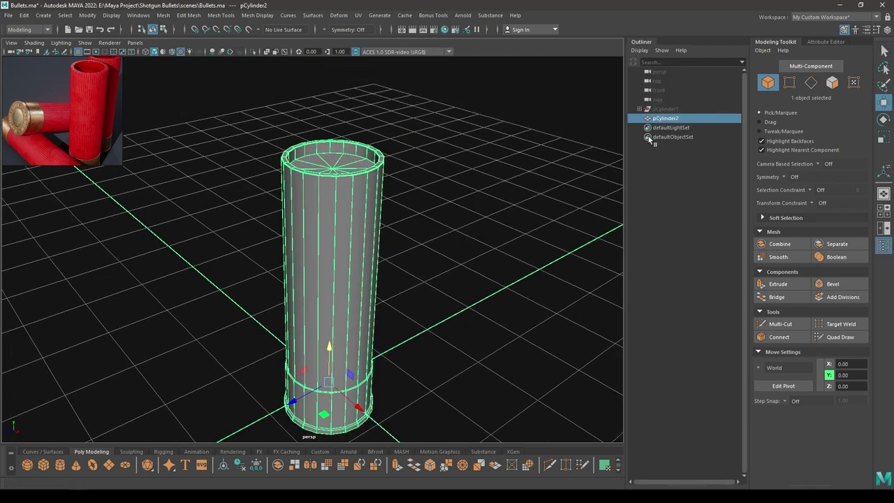
double_click(664, 119)
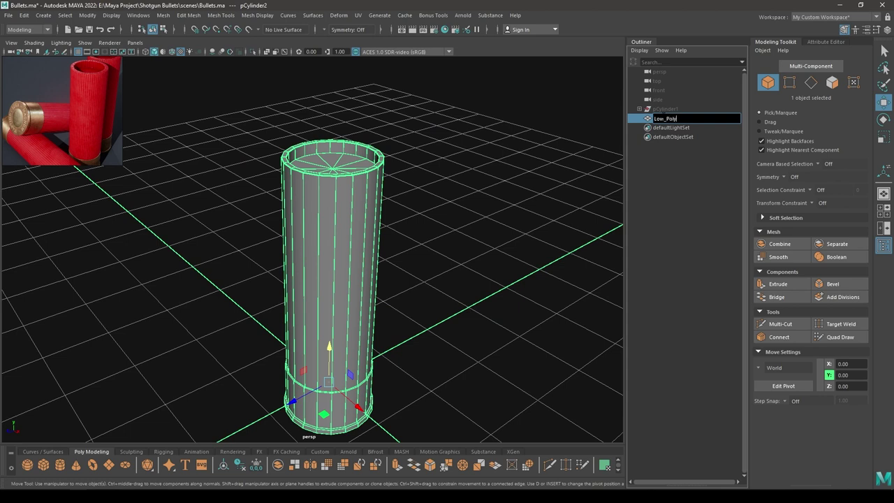
key(Return)
- Unhide the detailed shell group and rename it as High_Poly
click(665, 109)
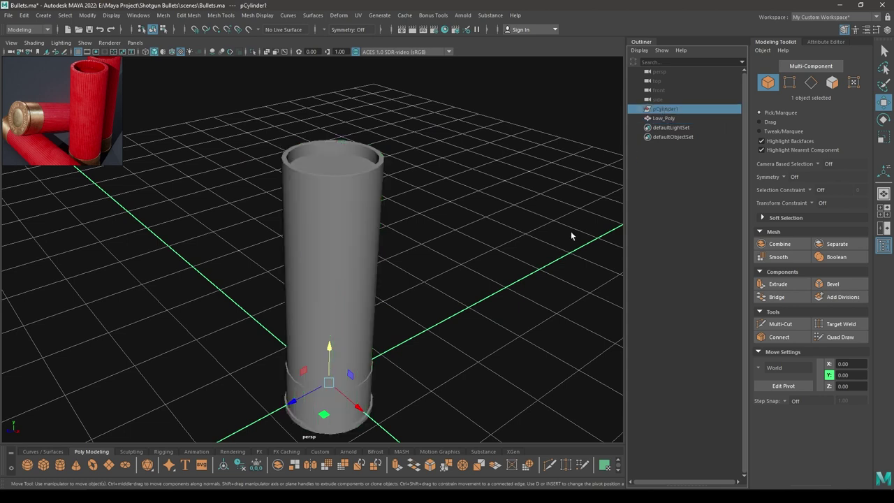
key(shift+h)
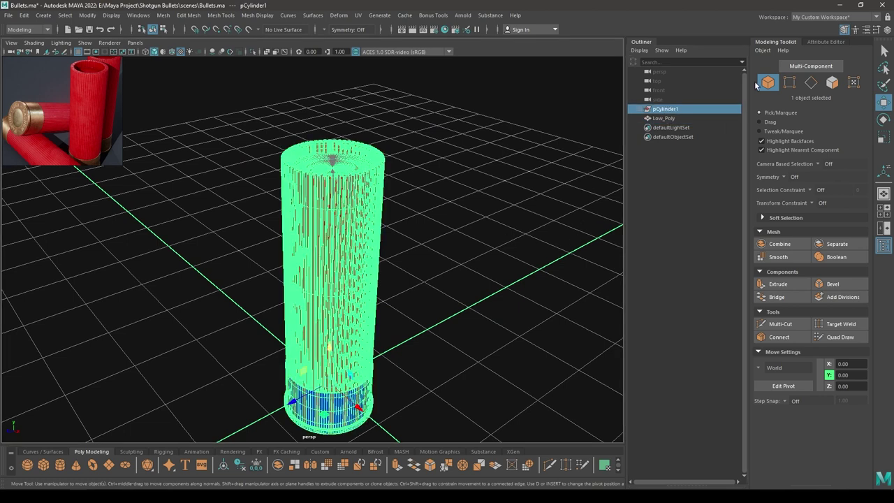
double_click(667, 110)
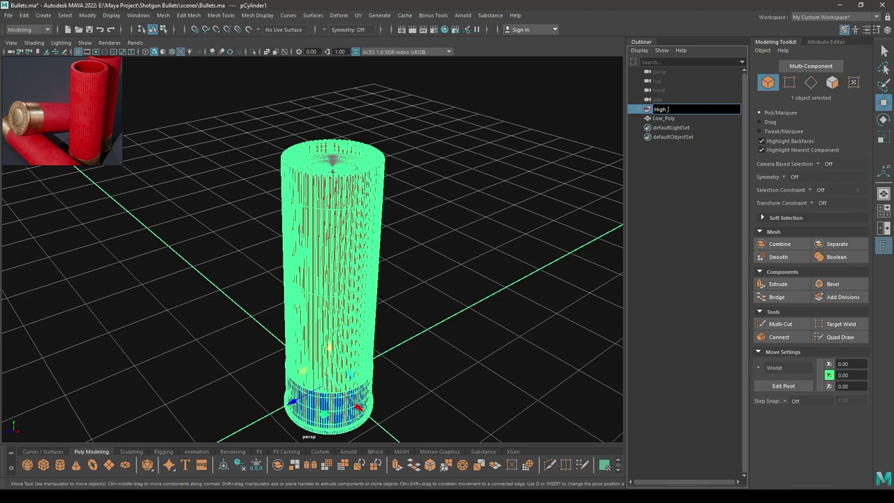
click(549, 181)
- Hide everything except Low_Poly and close the floating reference image
click(664, 118)
alt+drag(411, 221, 389, 212)
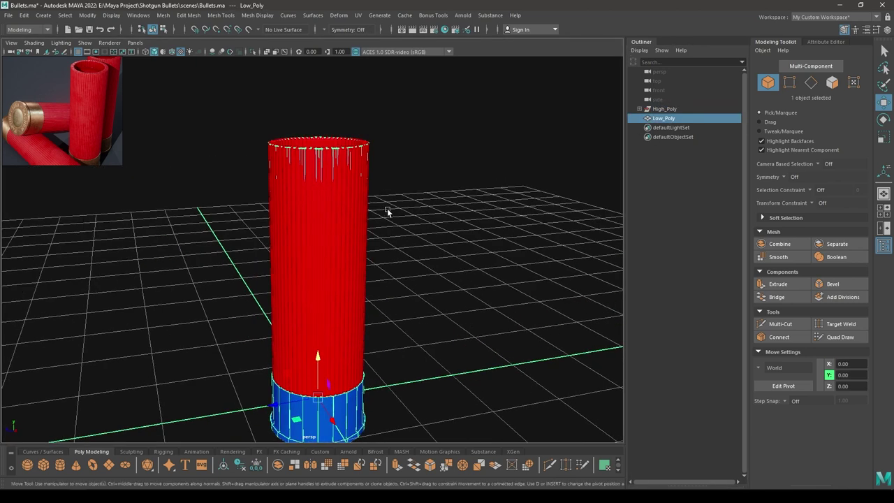
key(alt+h)
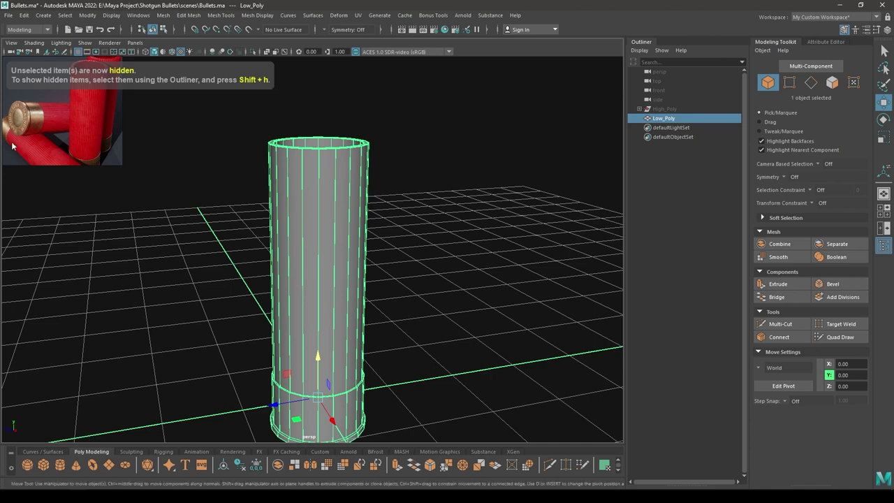
right_click(28, 121)
click(78, 306)
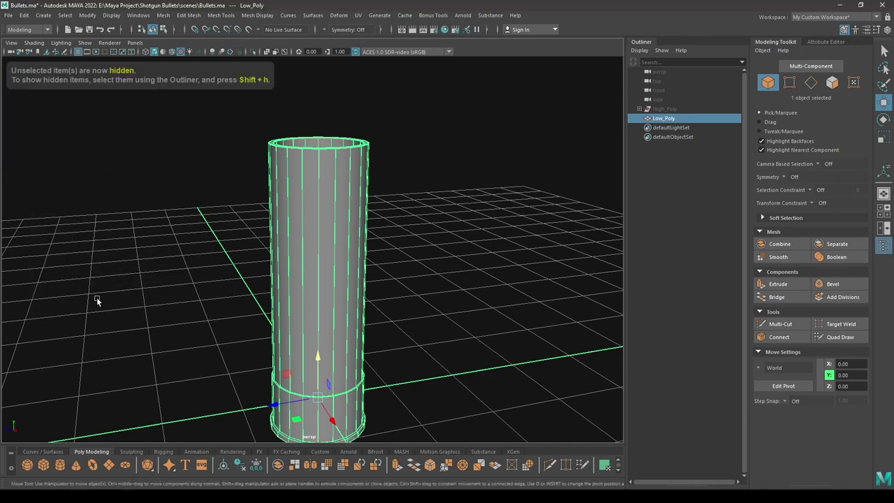
- Switch to the UV Editing workspace and apply a camera-based UV projection to Low_Poly
click(836, 16)
click(825, 87)
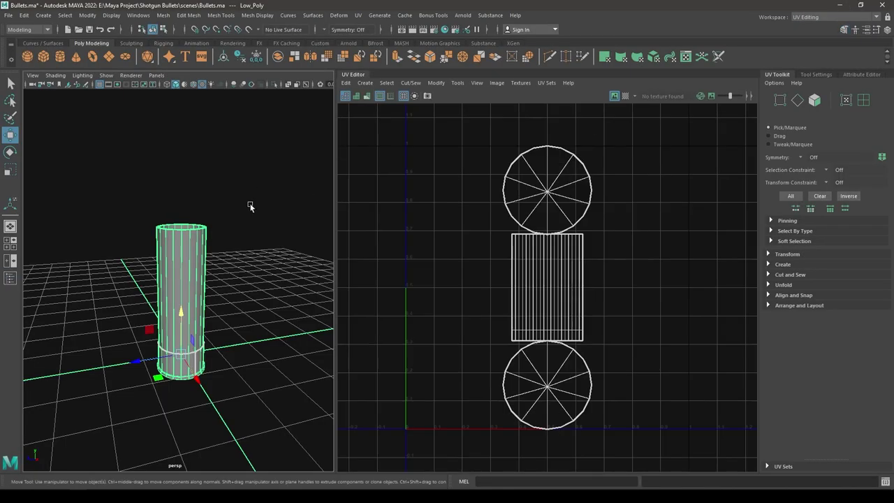
alt+right_drag(251, 206, 194, 276)
scroll(168, 305, up, 3)
alt+middle_drag(193, 277, 176, 286)
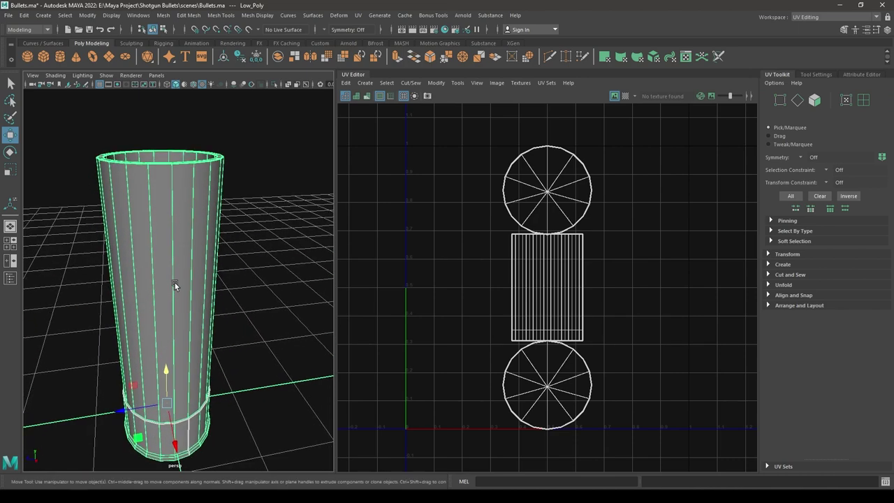
scroll(179, 301, up, 3)
alt+drag(180, 306, 180, 308)
click(363, 83)
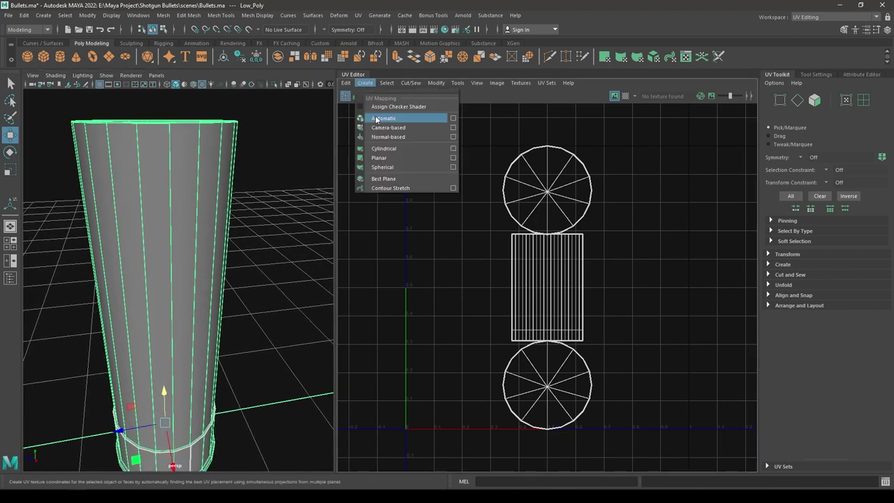
click(395, 130)
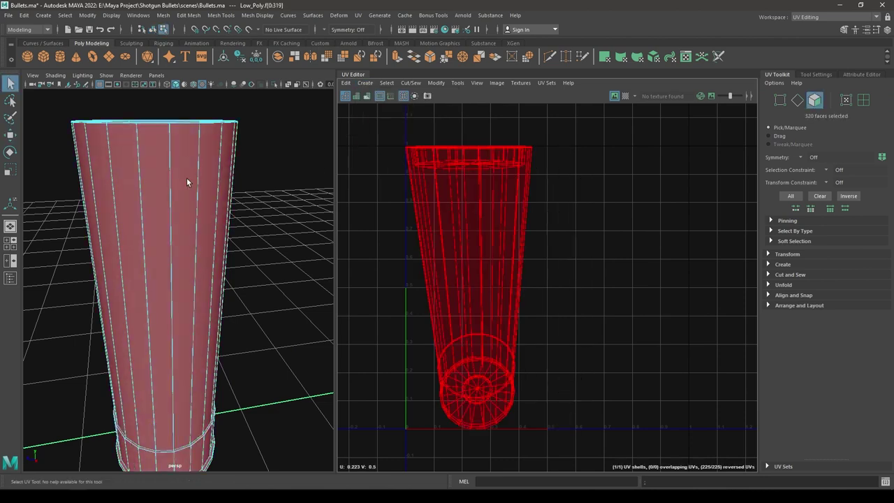
- Select the edge loop around the outer side of the shell's mouth rim as a UV seam
alt+drag(188, 182, 142, 231)
scroll(232, 210, down, 3)
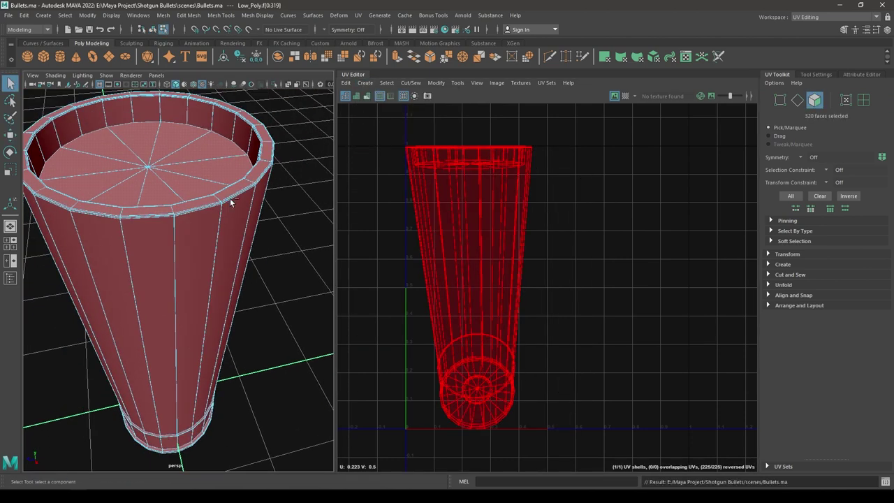
scroll(231, 199, down, 2)
alt+drag(231, 199, 238, 212)
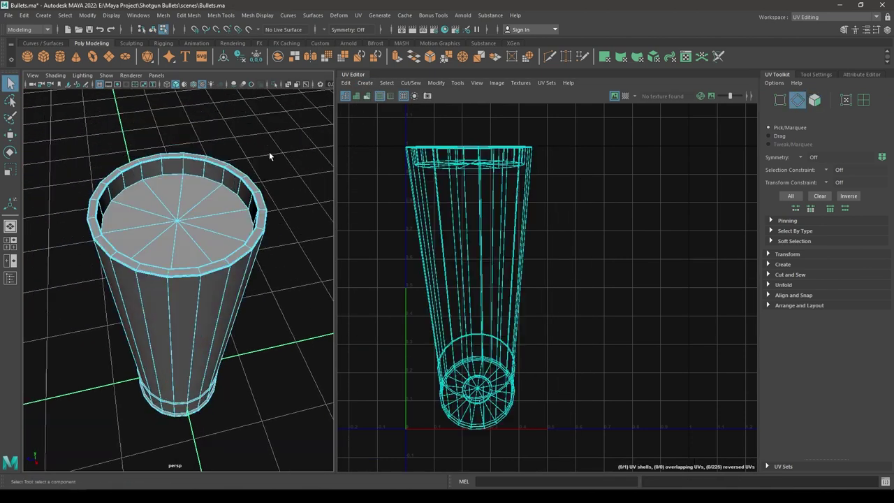
alt+drag(250, 162, 259, 203)
scroll(260, 204, up, 5)
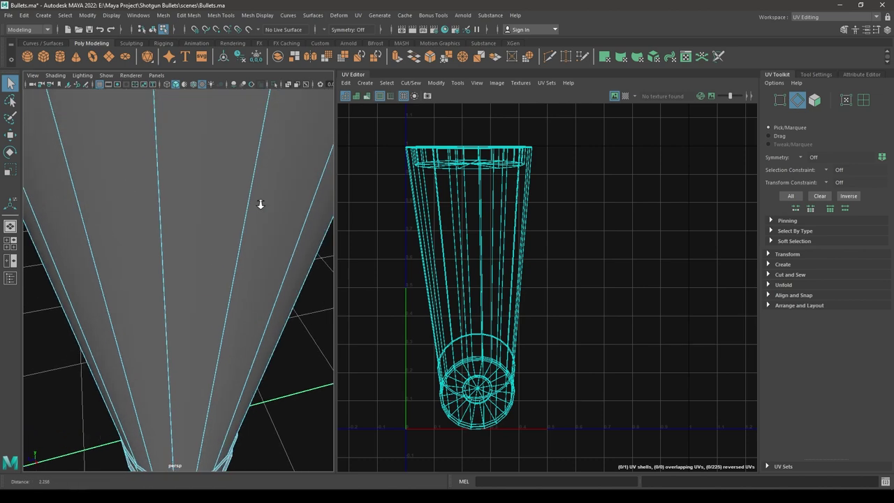
scroll(232, 163, down, 3)
click(227, 166)
double_click(226, 166)
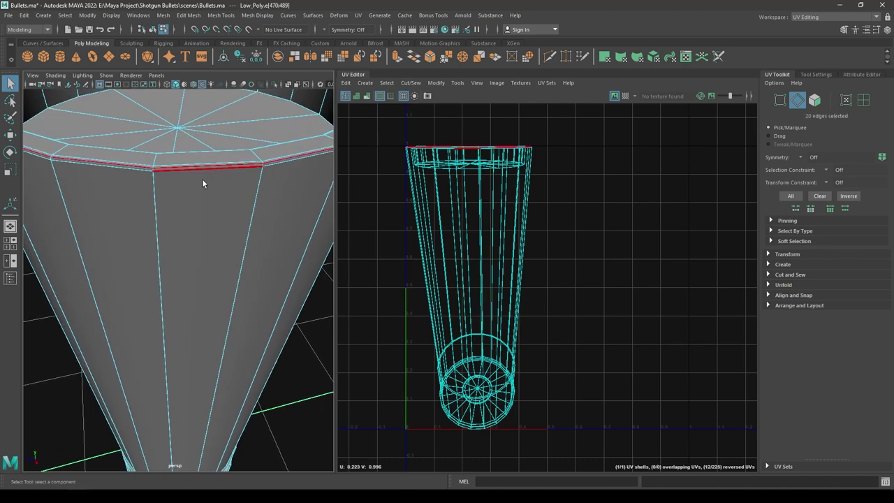
- Add the edge loop on the inner side of the mouth rim to the seam selection
alt+drag(203, 179, 152, 199)
alt+middle_drag(151, 200, 258, 202)
scroll(202, 178, up, 3)
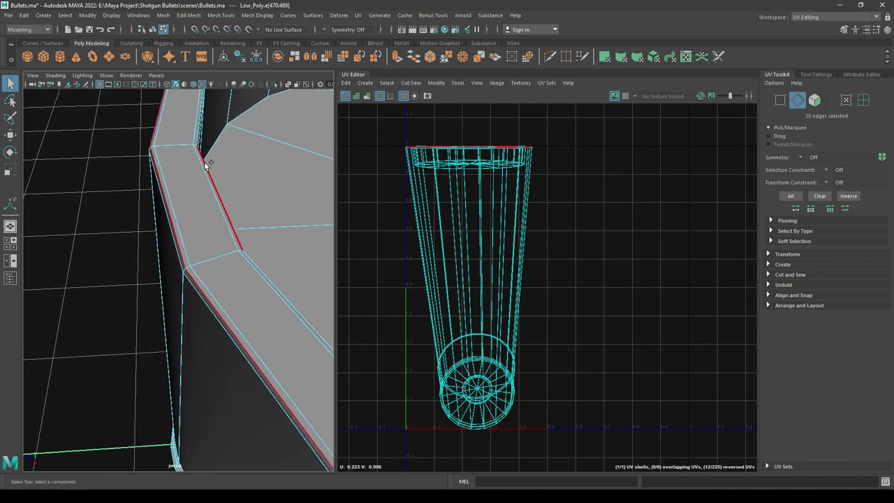
alt+drag(195, 189, 176, 203)
shift+double_click(201, 184)
- Add all the perimeter edges of the recessed cap inside the mouth to the seam selection
scroll(175, 204, down, 3)
alt+middle_drag(175, 203, 154, 220)
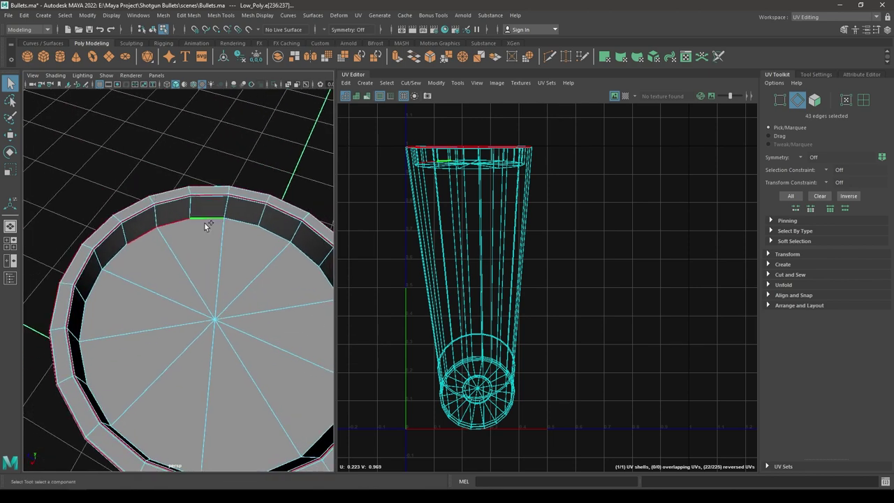
shift+click(265, 232)
shift+click(297, 258)
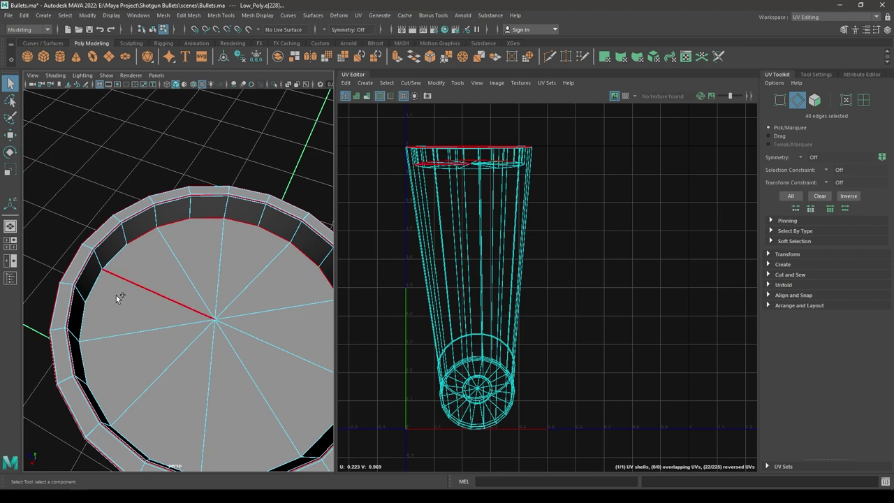
shift+double_click(100, 303)
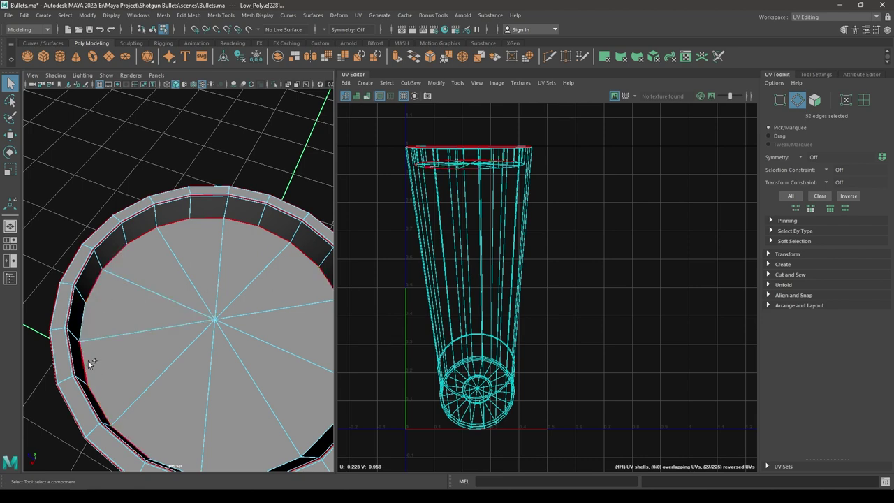
alt+drag(155, 379, 300, 243)
alt+middle_drag(300, 243, 244, 244)
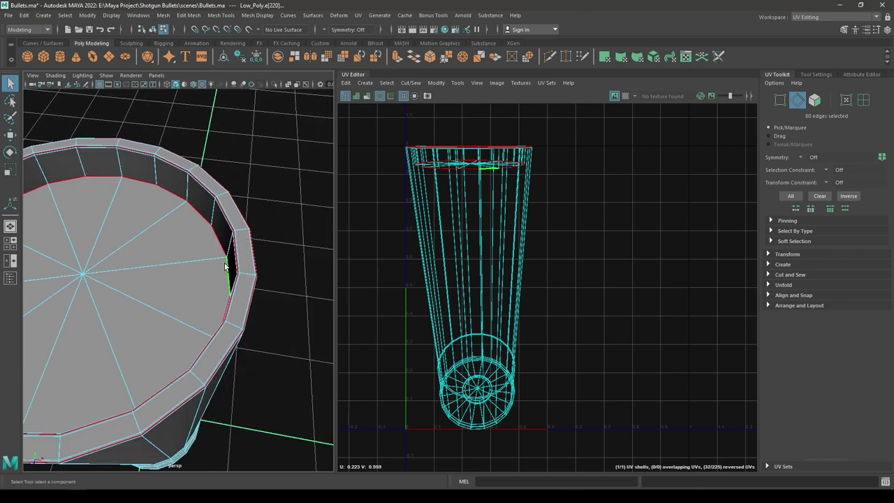
alt+drag(225, 265, 237, 278)
alt+drag(242, 239, 164, 231)
- Add a vertical edge down the inner wall of the mouth, including its short bevel segment, to the seam selection
shift+click(158, 222)
scroll(176, 268, up, 5)
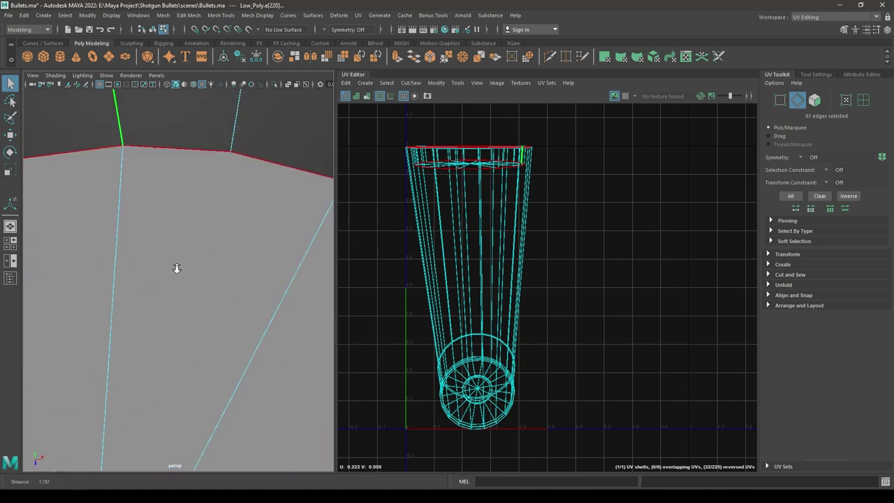
alt+drag(175, 268, 166, 249)
scroll(165, 249, down, 3)
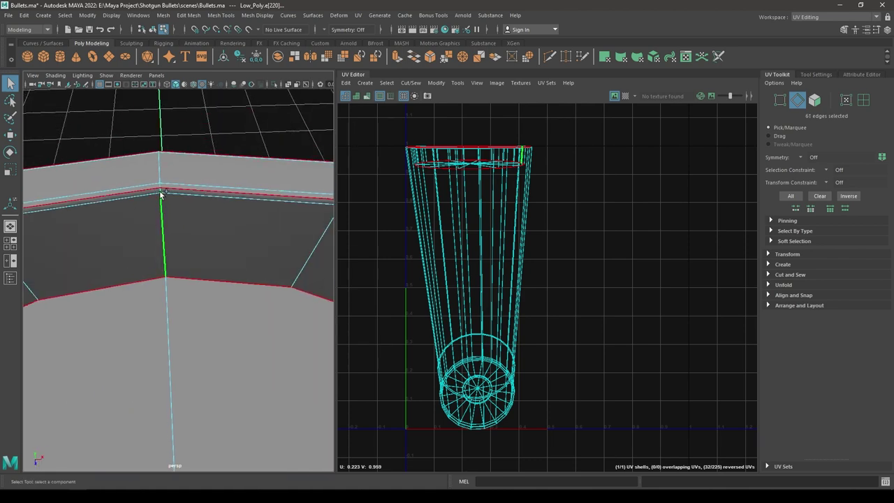
alt+right_drag(161, 194, 158, 204)
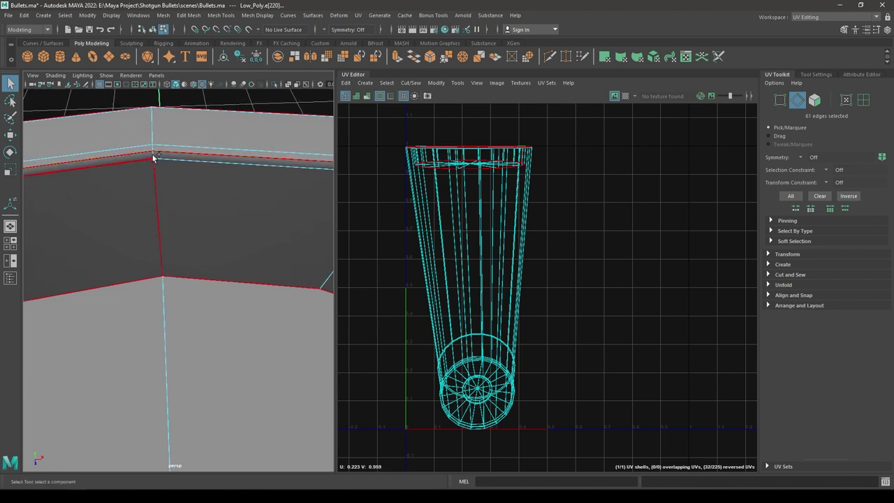
alt+right_drag(154, 158, 150, 170)
alt+middle_drag(149, 170, 156, 179)
alt+right_drag(157, 179, 156, 170)
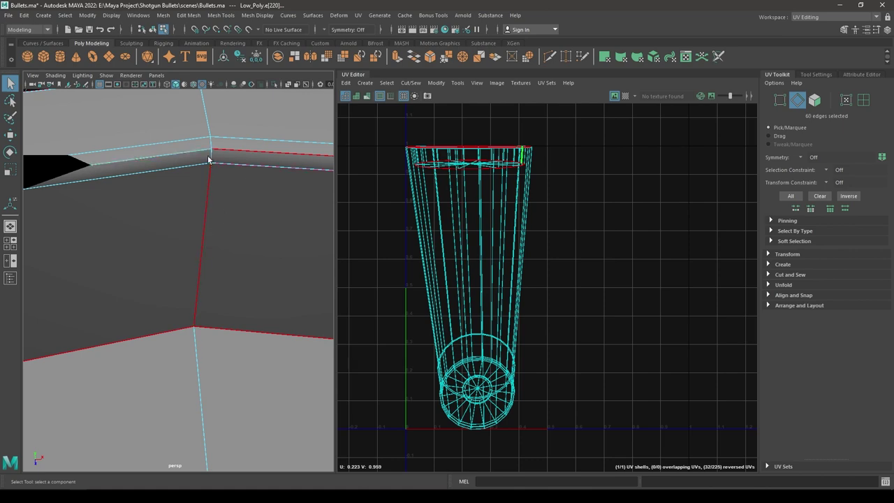
alt+drag(207, 154, 199, 194)
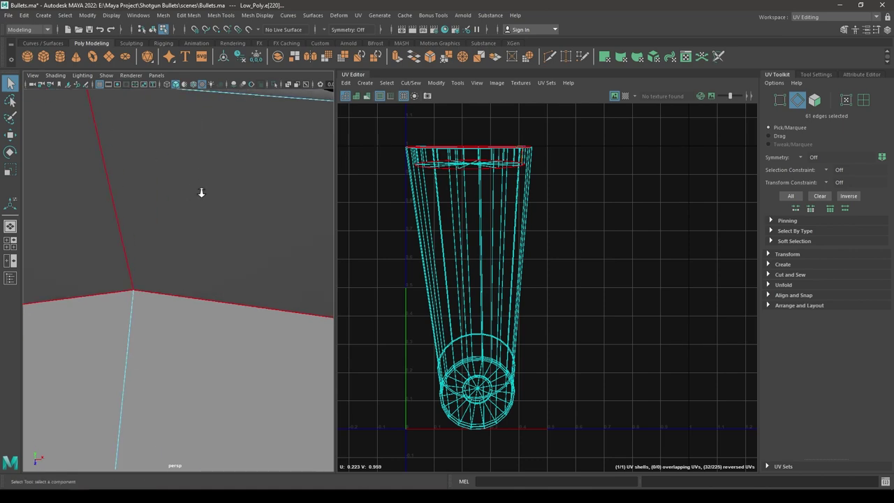
- Add one long vertical edge down the outer wall of the shell's body to the seam selection
alt+right_drag(199, 194, 294, 171)
alt+drag(212, 216, 123, 215)
alt+middle_drag(122, 216, 220, 349)
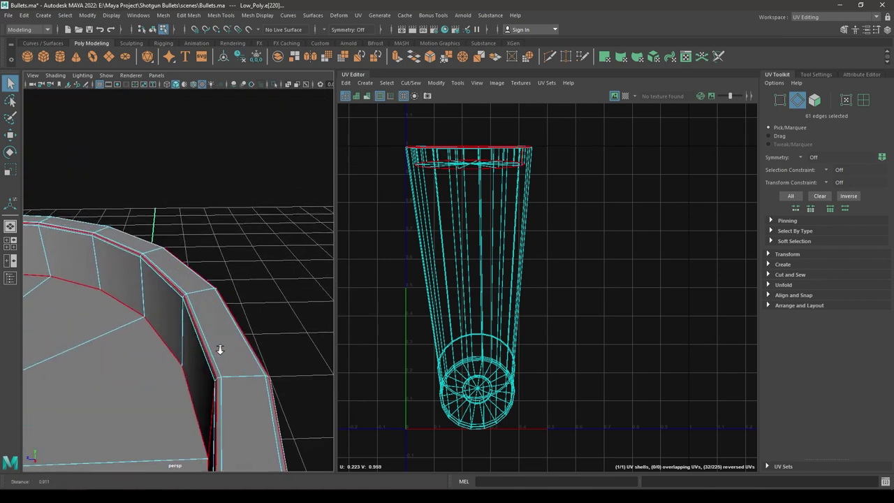
scroll(218, 344, up, 2)
scroll(204, 315, down, 2)
alt+drag(203, 315, 167, 350)
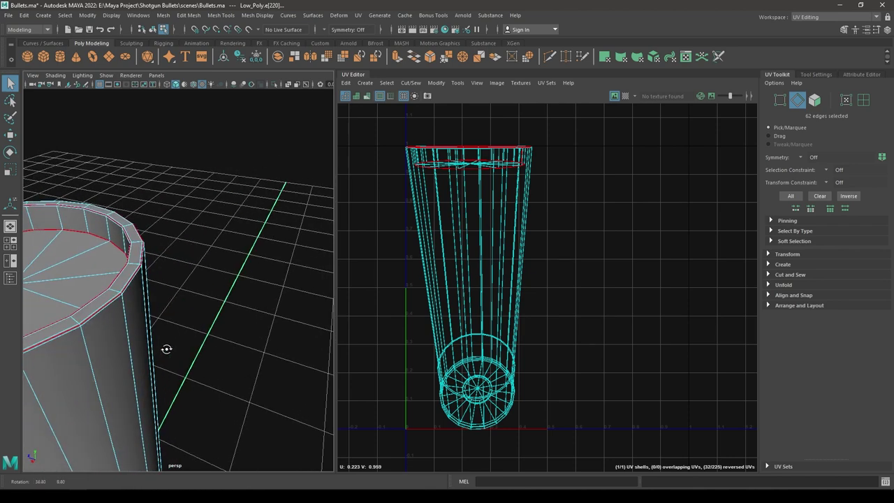
shift+click(123, 311)
alt+drag(122, 311, 201, 336)
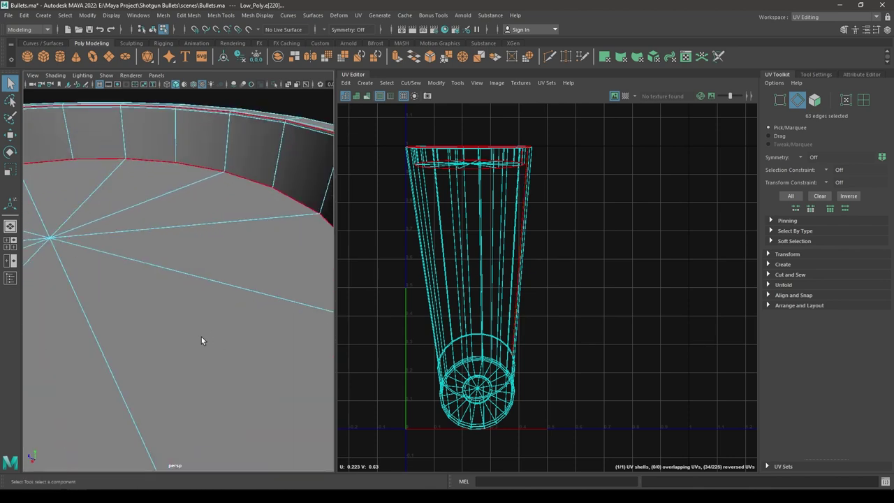
- Continue the vertical seam selection down the base section and across the side of the bottom rim
alt+middle_drag(202, 337, 120, 196)
scroll(132, 225, down, 6)
scroll(119, 196, up, 3)
alt+drag(161, 339, 146, 325)
alt+middle_drag(185, 426, 198, 316)
scroll(179, 280, up, 5)
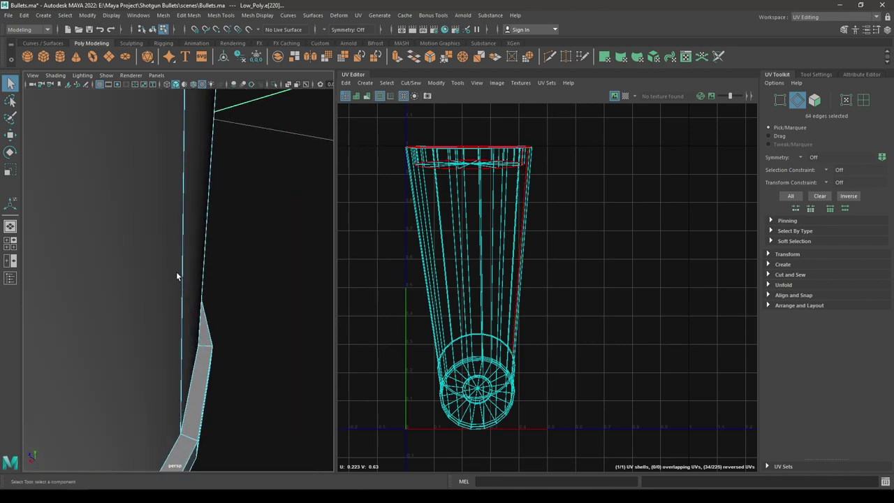
mouse_move(177, 277)
alt+mouse_down()
mouse_move(186, 286)
mouse_move(175, 317)
mouse_move(166, 255)
mouse_move(174, 309)
mouse_move(190, 283)
alt+mouse_up()
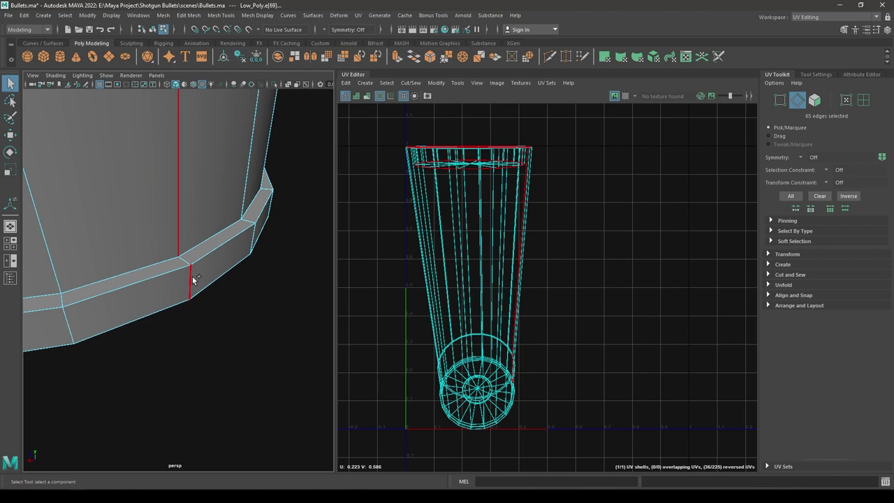
- Add the edge loops around the bottom rim and around the step between body and base to the seam selection
alt+drag(192, 323, 223, 322)
shift+double_click(222, 212)
scroll(201, 198, down, 5)
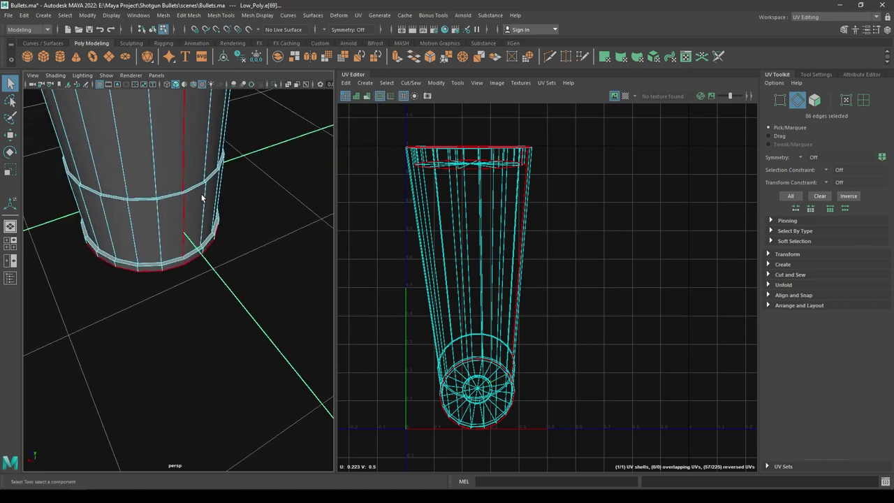
alt+drag(201, 199, 210, 238)
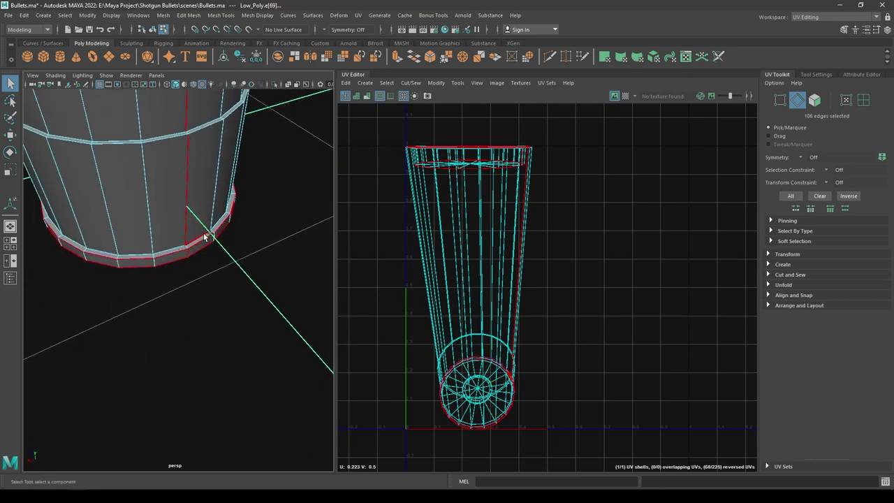
mouse_move(208, 268)
alt+mouse_down()
mouse_move(202, 205)
mouse_move(215, 284)
alt+mouse_up()
shift+double_click(196, 138)
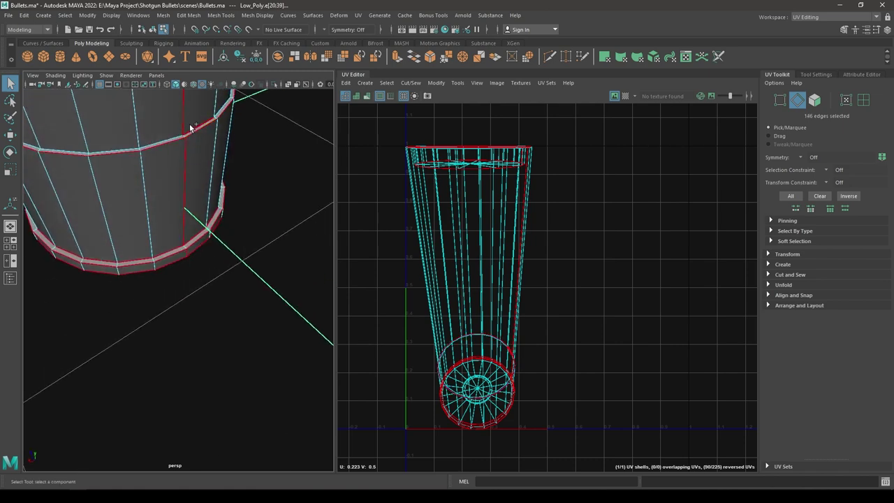
shift+double_click(190, 128)
- Add the circular edge loop around the primer on the shell's underside to the seam selection
alt+drag(202, 244, 212, 166)
scroll(167, 264, up, 2)
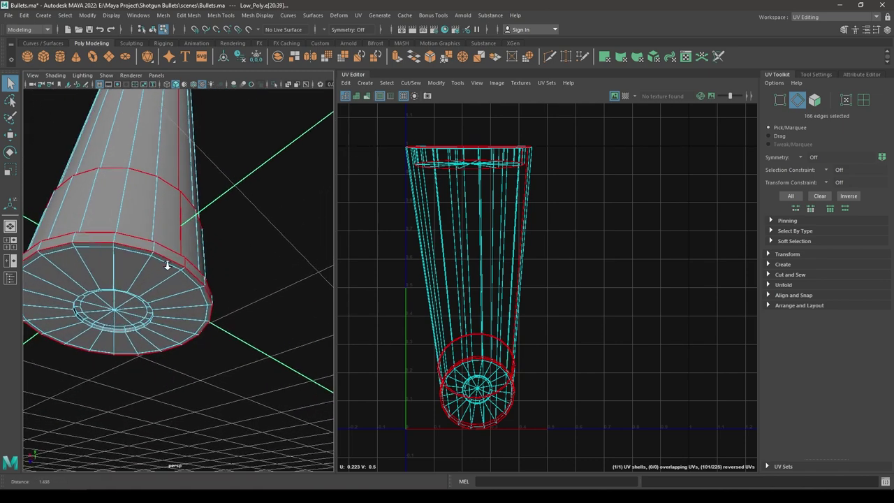
alt+drag(167, 265, 194, 240)
scroll(185, 290, up, 4)
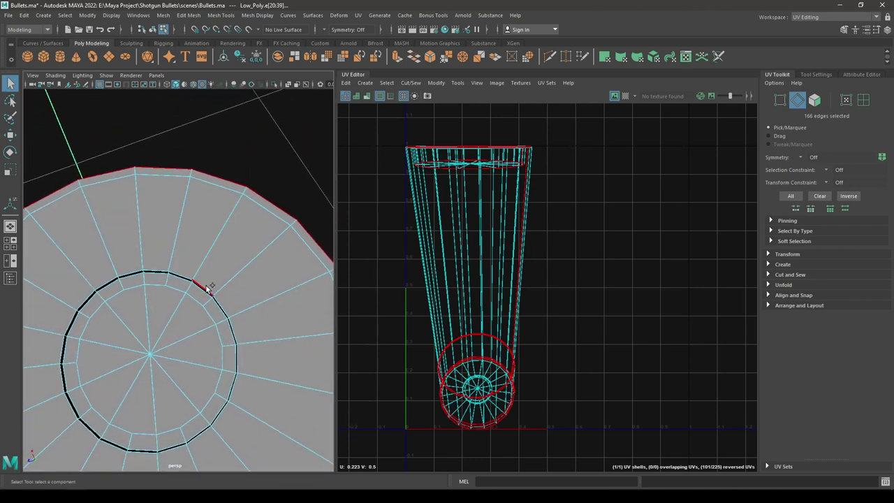
alt+drag(190, 317, 201, 414)
shift+double_click(216, 312)
- Cut the UVs along the selected seam edges and select all the resulting UV shells
alt+right_drag(201, 413, 189, 306)
alt+drag(188, 306, 199, 351)
alt+right_drag(199, 351, 200, 226)
alt+drag(200, 226, 195, 359)
alt+right_drag(650, 246, 570, 136)
shift+right_drag(637, 158, 568, 159)
drag(372, 480, 372, 480)
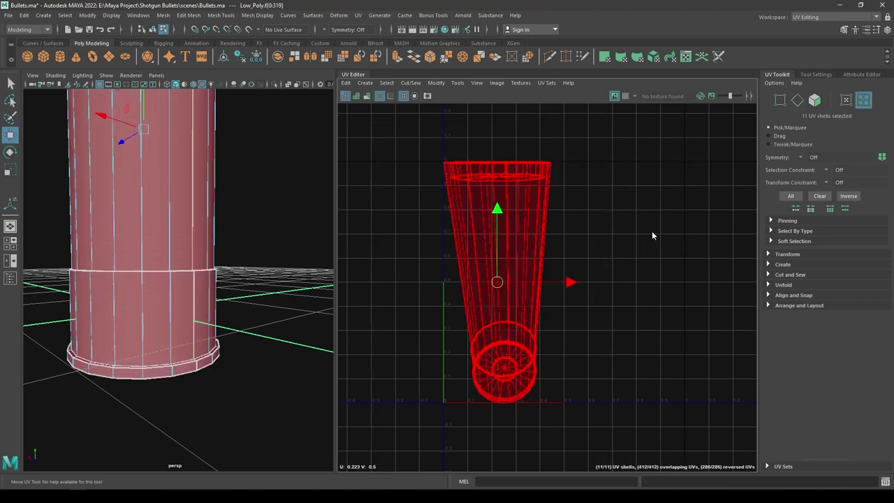
- Unfold all the UV shells and lay them out in the 0 to 1 UV tile
shift+right_drag(652, 232, 528, 235)
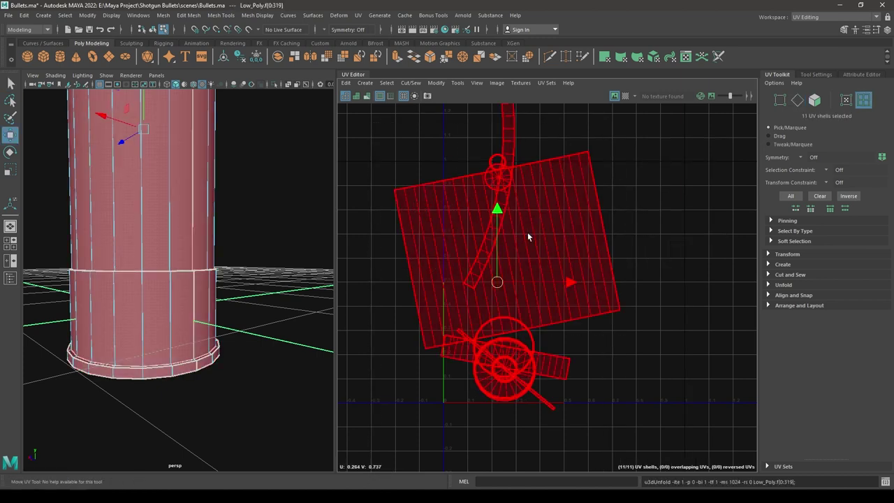
key(f)
click(645, 226)
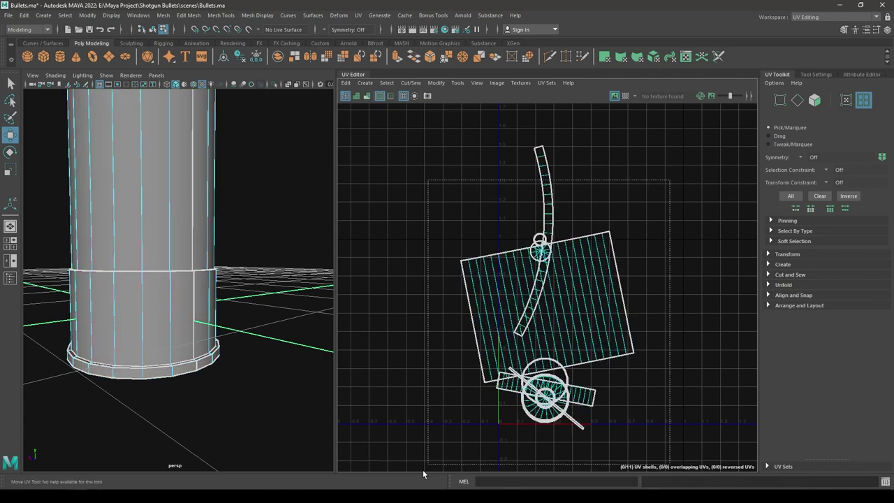
drag(423, 474, 424, 476)
shift+right_drag(679, 231, 480, 296)
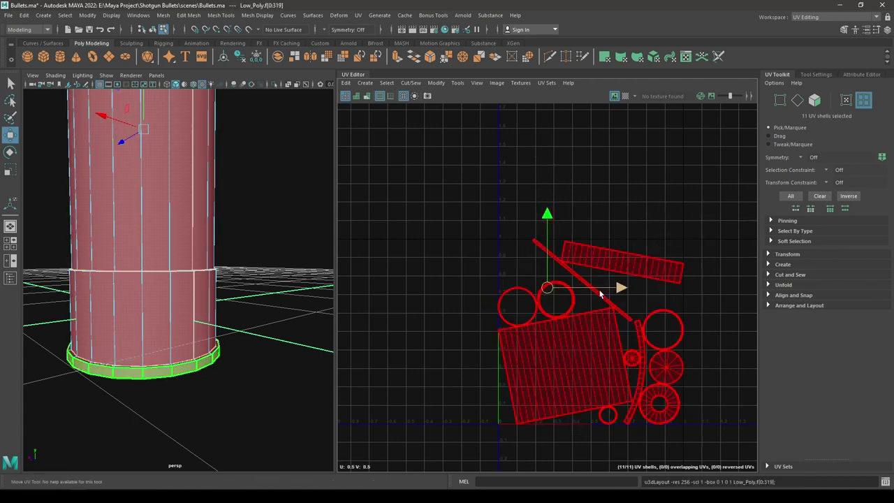
- Orient the large body shell squarely to the grid and rotate it a quarter turn so its strips run vertically
key(f)
alt+middle_drag(618, 287, 655, 283)
click(600, 264)
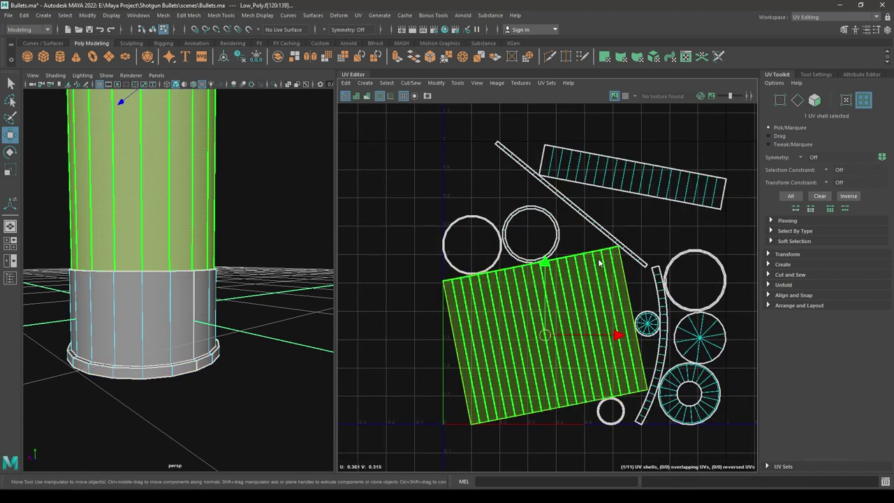
shift+right_drag(600, 262, 577, 339)
shift+right_drag(588, 394, 587, 393)
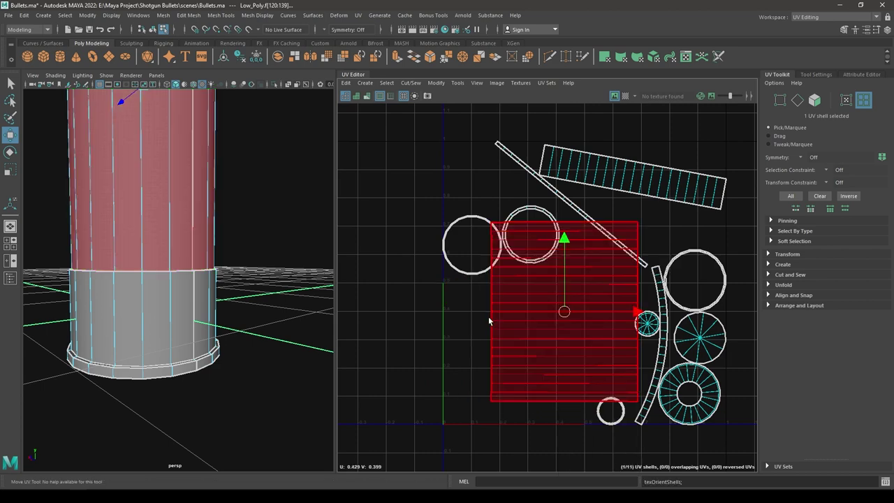
key(e)
drag(571, 384, 634, 312)
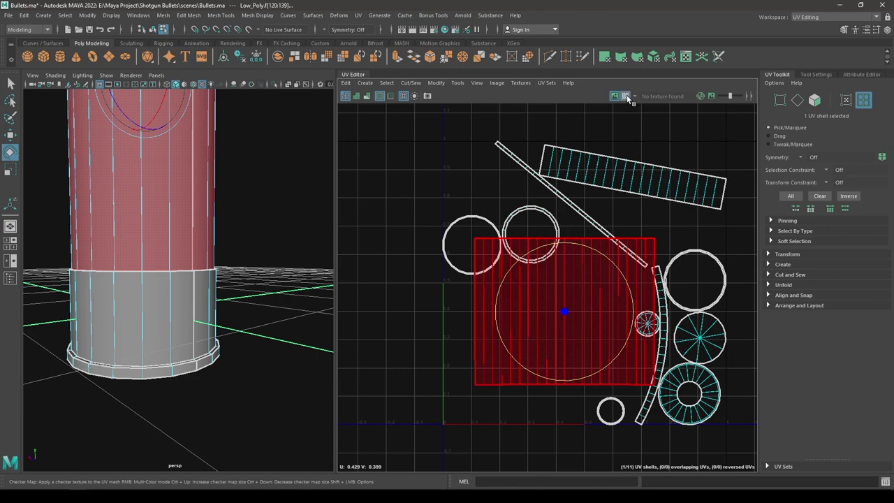
- Show the checker map on the model, hide the texture image and turn on shaded display of the UV shells
click(627, 98)
click(615, 96)
scroll(169, 294, down, 3)
alt+drag(169, 295, 233, 302)
drag(599, 376, 487, 336)
key(w)
click(358, 97)
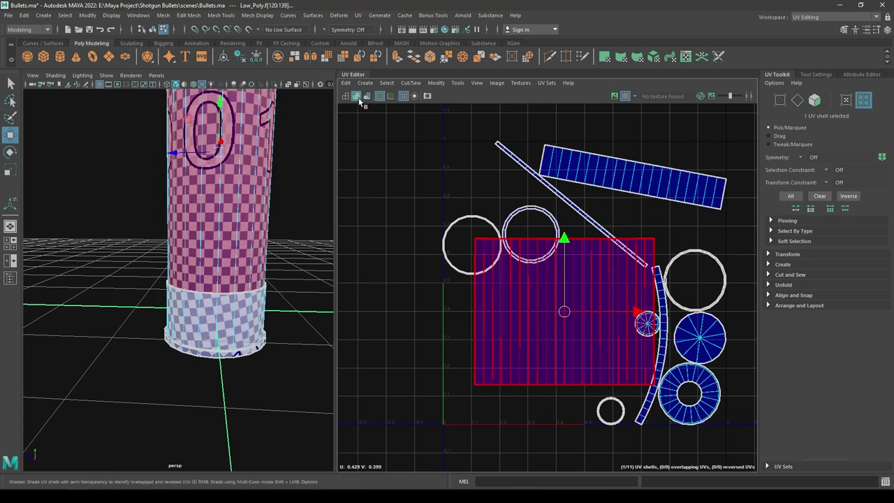
click(371, 198)
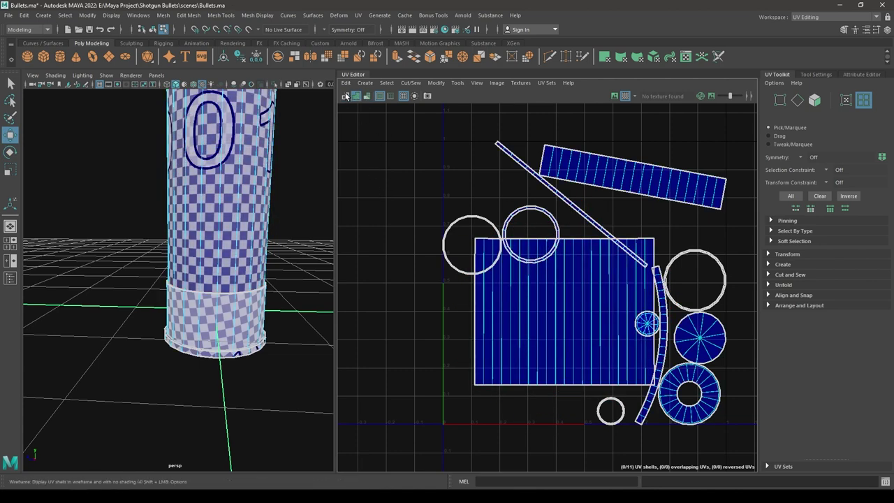
- Orient the base section's tilted rectangular UV shell so that it lies horizontally
alt+middle_drag(519, 206, 471, 229)
scroll(543, 318, up, 2)
scroll(543, 318, down, 2)
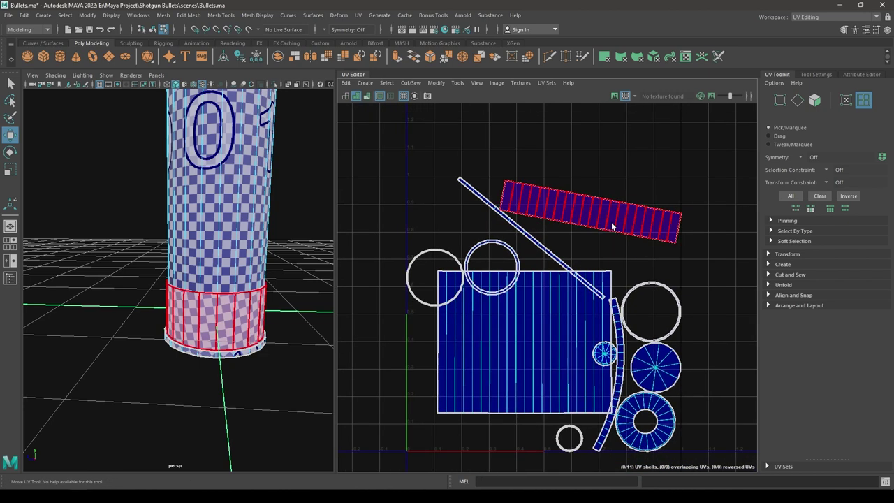
click(625, 224)
shift+right_drag(626, 225, 641, 397)
shift+right_drag(619, 364, 613, 356)
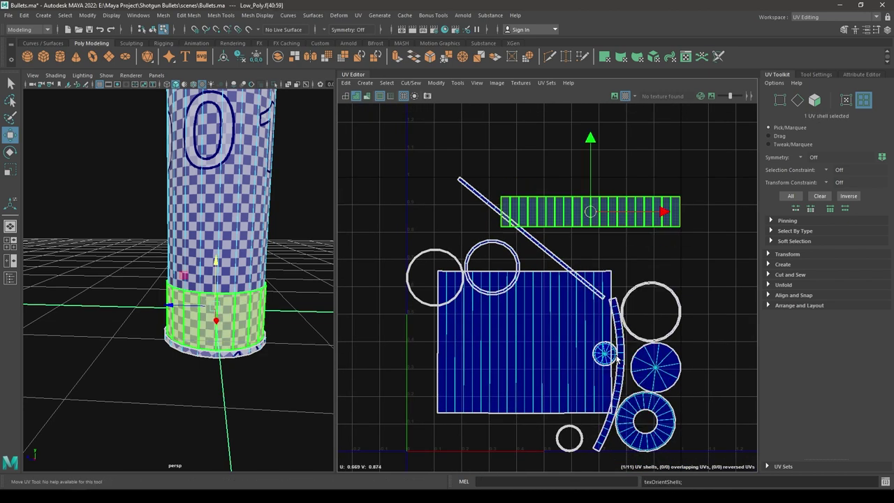
- Orient the thin diagonal strip shell of the bottom rim so that it lies horizontally
click(552, 305)
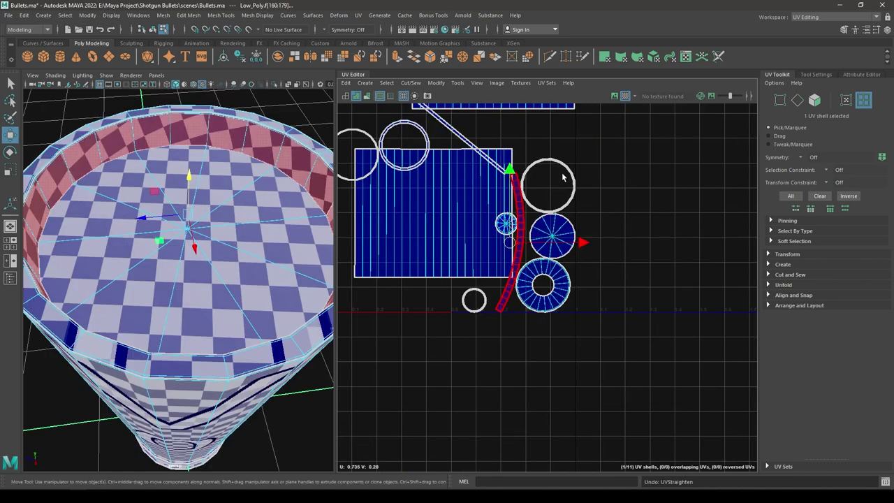
alt+middle_drag(593, 222, 731, 313)
click(603, 233)
click(593, 207)
click(592, 219)
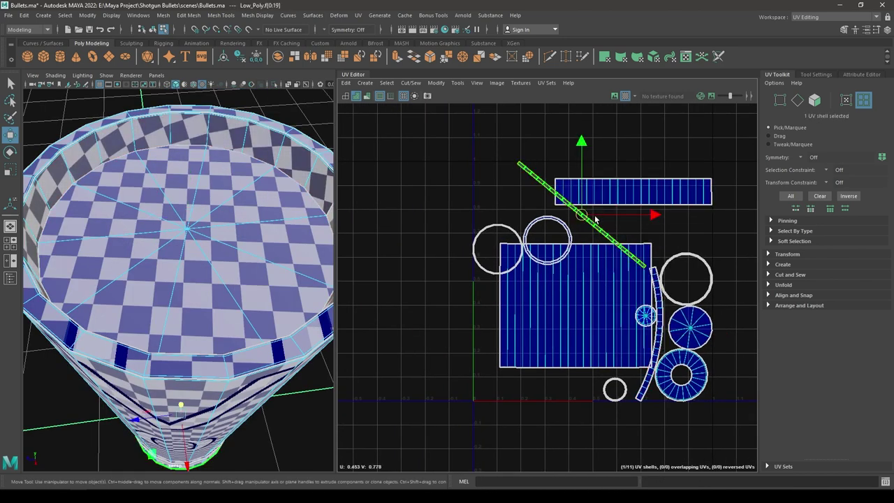
shift+right_drag(582, 215, 598, 294)
shift+right_drag(585, 355, 586, 354)
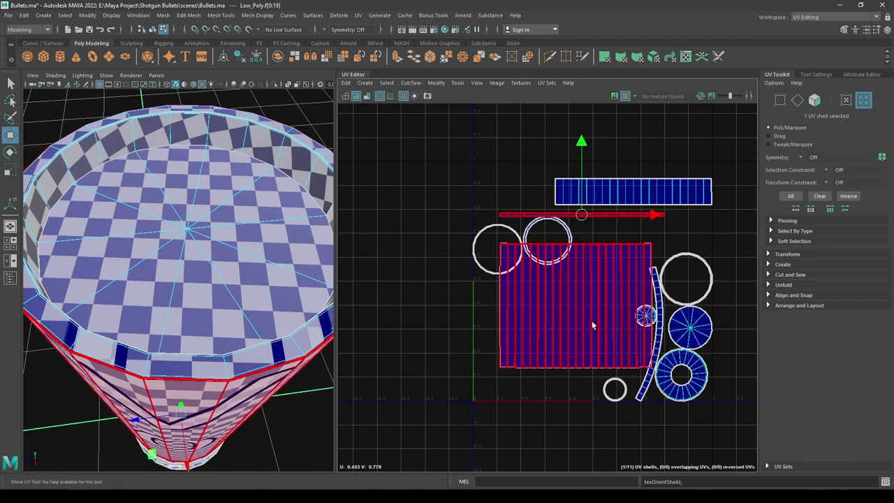
- Select all the UV shells, lay them out again and return the model to object selection
alt+drag(280, 305, 250, 203)
scroll(239, 245, down, 5)
scroll(265, 222, up, 5)
scroll(603, 334, down, 2)
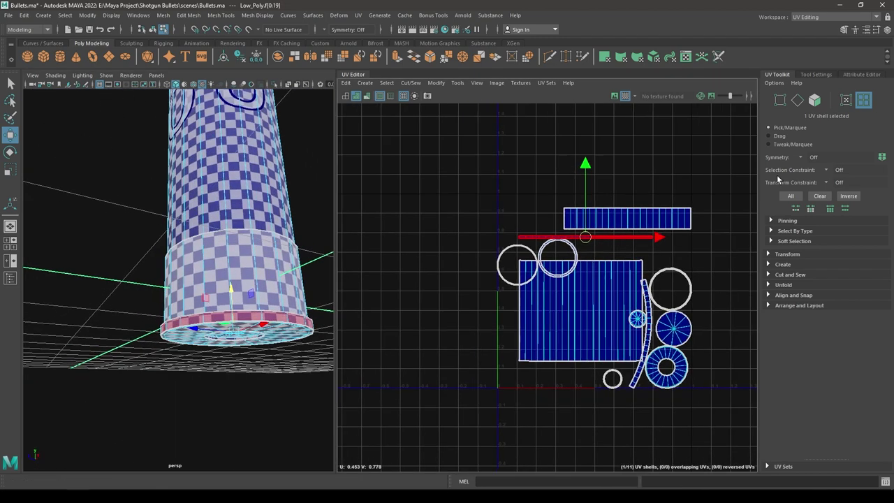
right_drag(729, 173, 663, 151)
drag(470, 149, 723, 412)
shift+right_drag(644, 175, 448, 238)
scroll(615, 241, up, 2)
alt+drag(298, 211, 272, 230)
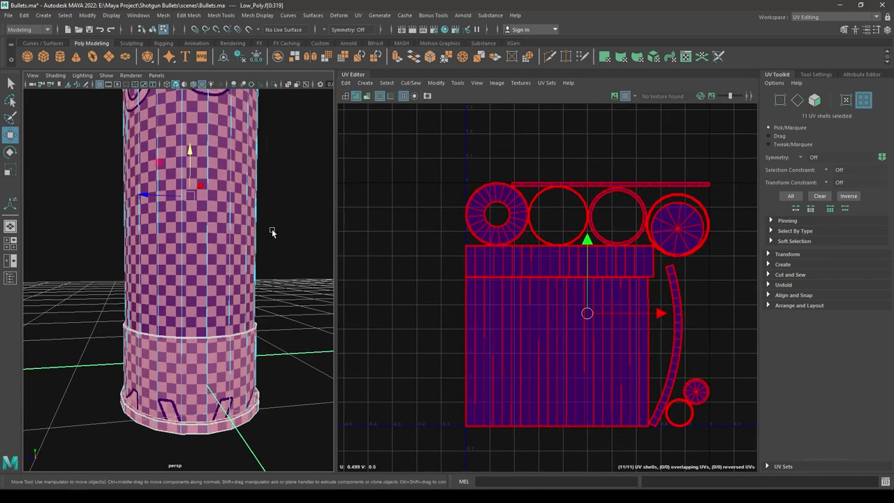
right_drag(257, 220, 309, 190)
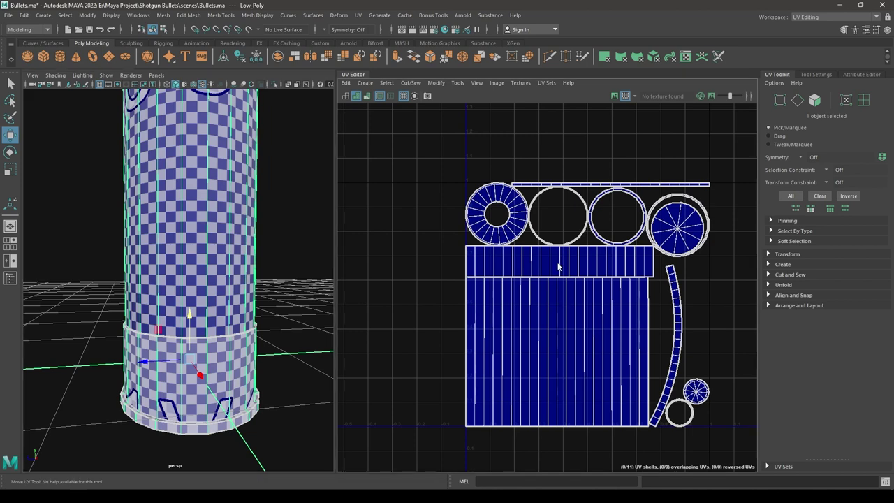
- Move the body's UV shell up and place the base section's shell directly beneath it
right_drag(557, 263, 525, 257)
click(552, 319)
drag(557, 283, 556, 255)
click(601, 262)
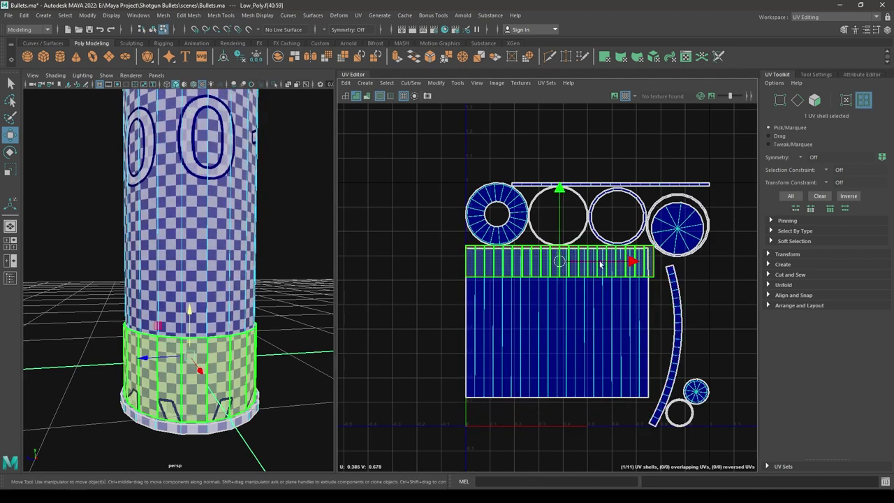
drag(559, 189, 579, 342)
- Select all the UV shells and scale them down slightly together to leave a margin in the tile
drag(482, 145, 728, 461)
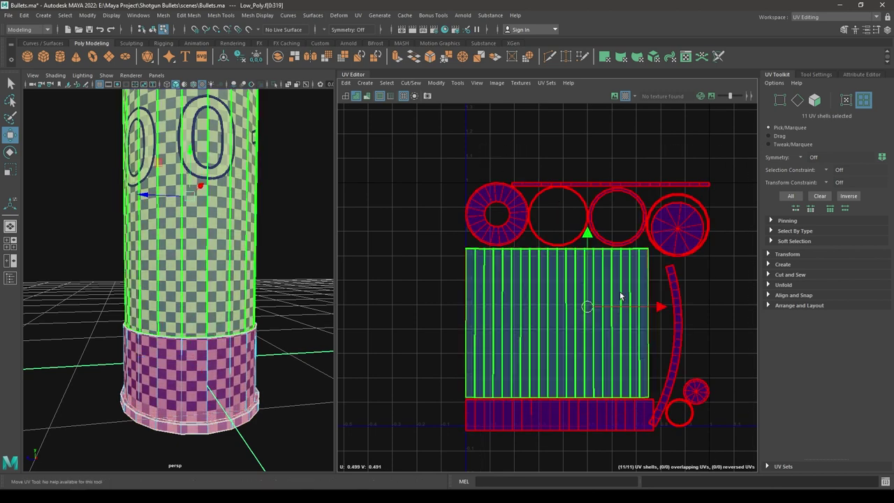
key(r)
drag(588, 308, 582, 307)
key(w)
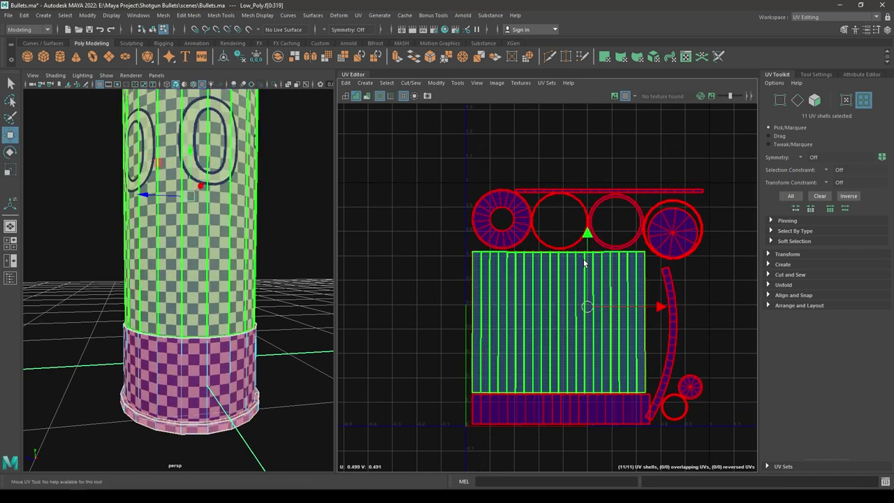
- Move all the UV shells slightly up and to the left together to centre the layout in the tile
drag(584, 235, 584, 232)
alt+middle_drag(592, 273, 596, 241)
scroll(595, 242, up, 3)
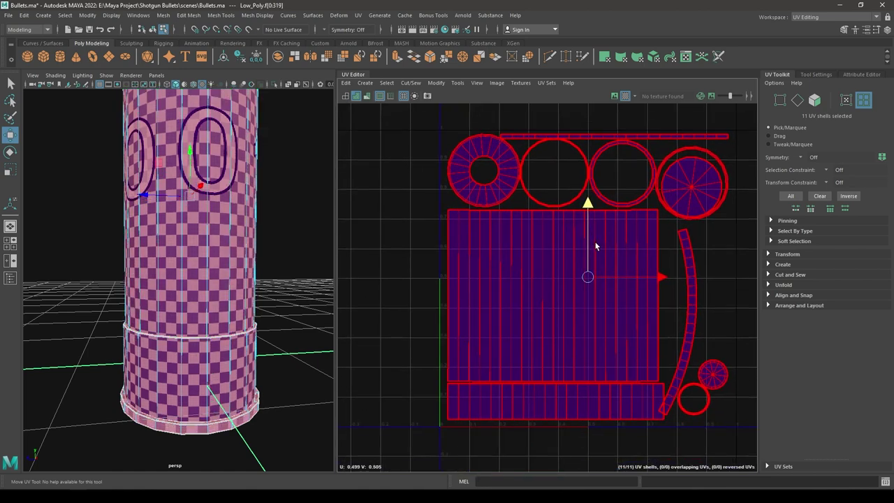
drag(658, 281, 649, 281)
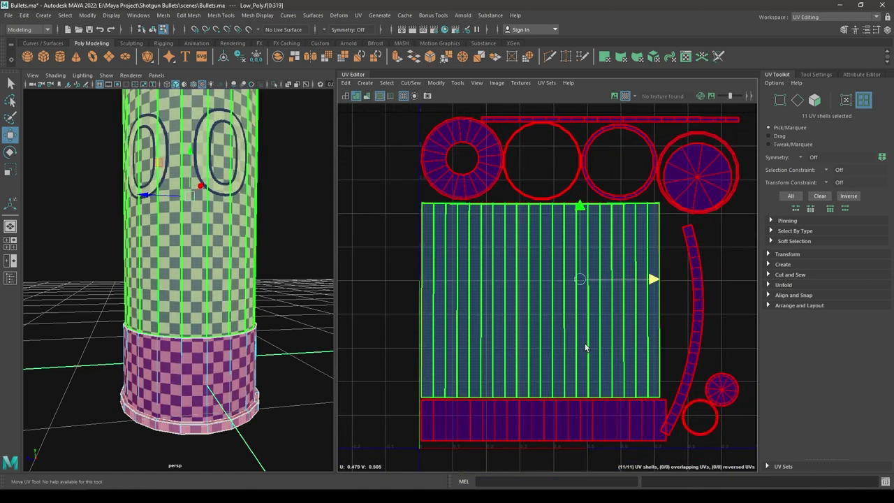
- Lower the base section's UV shell slightly to leave a gap beneath the body's shell
click(575, 432)
drag(544, 348, 543, 351)
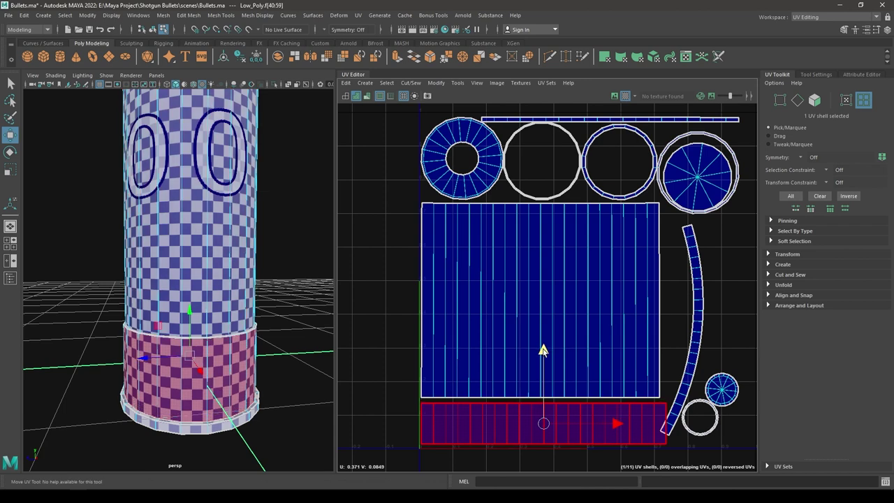
alt+middle_drag(543, 352, 530, 300)
scroll(630, 264, up, 2)
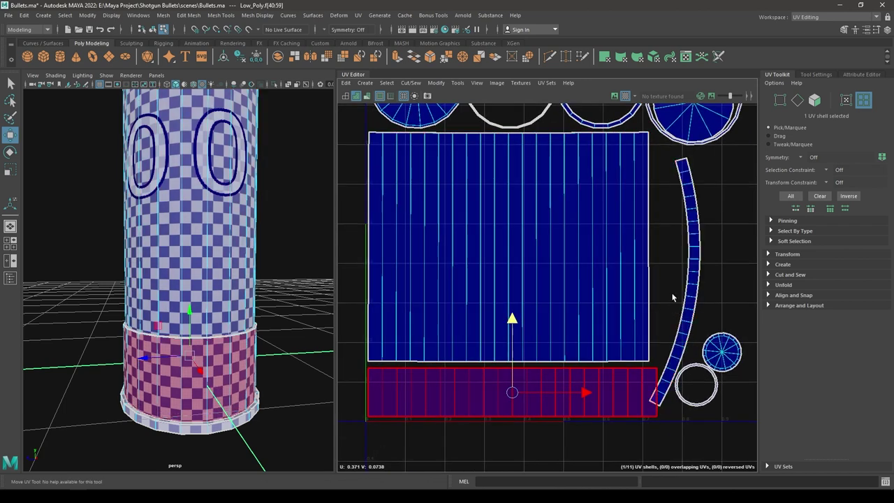
- Move the curved strip shell and small disc slightly right, and the small ring right so it clears the strip
click(691, 307)
shift+click(707, 352)
alt+middle_drag(706, 352, 603, 319)
drag(661, 253, 675, 253)
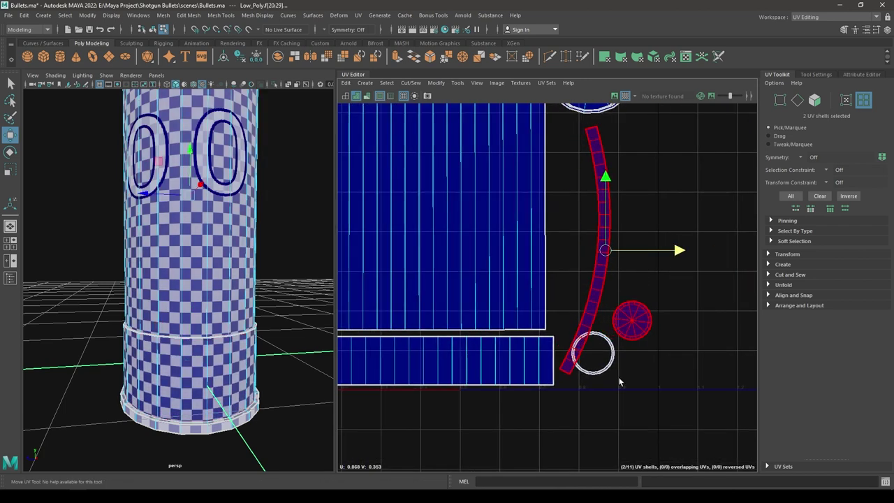
click(610, 369)
click(614, 354)
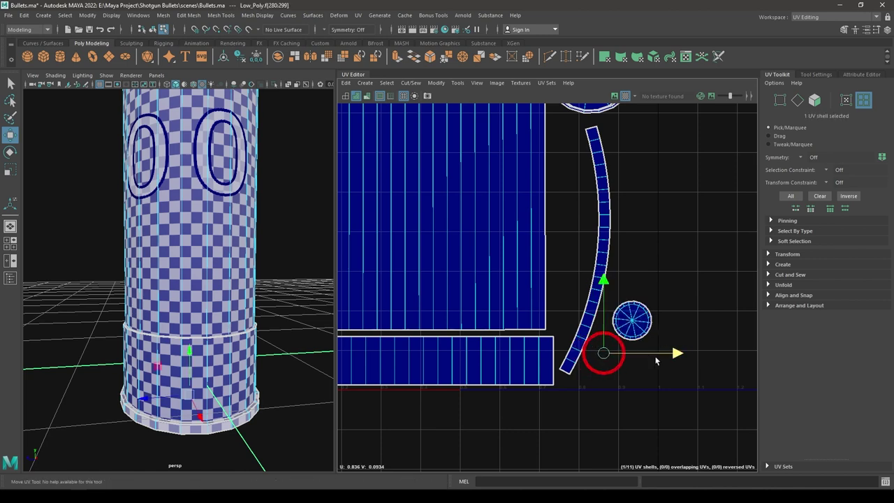
- Move the large disc shell out of its surrounding ring into the empty space down and to the right
alt+middle_drag(614, 324, 643, 409)
scroll(642, 410, down, 2)
alt+middle_drag(630, 337, 634, 377)
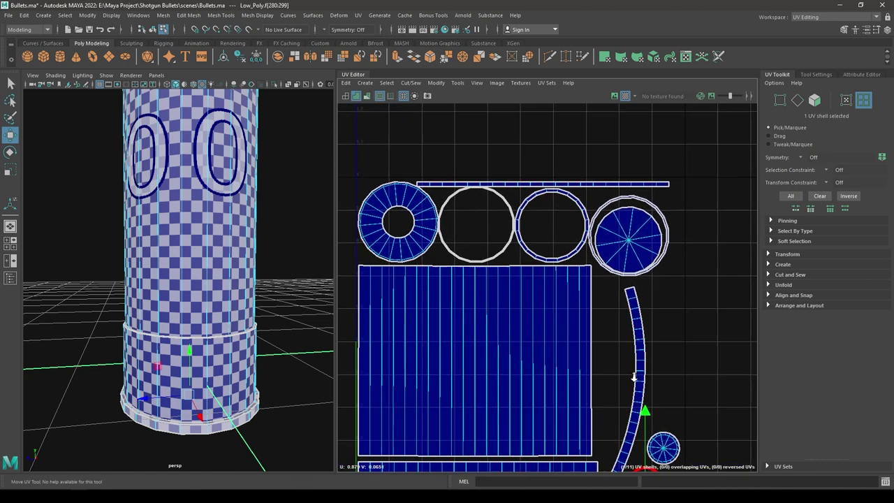
scroll(634, 378, up, 3)
click(627, 231)
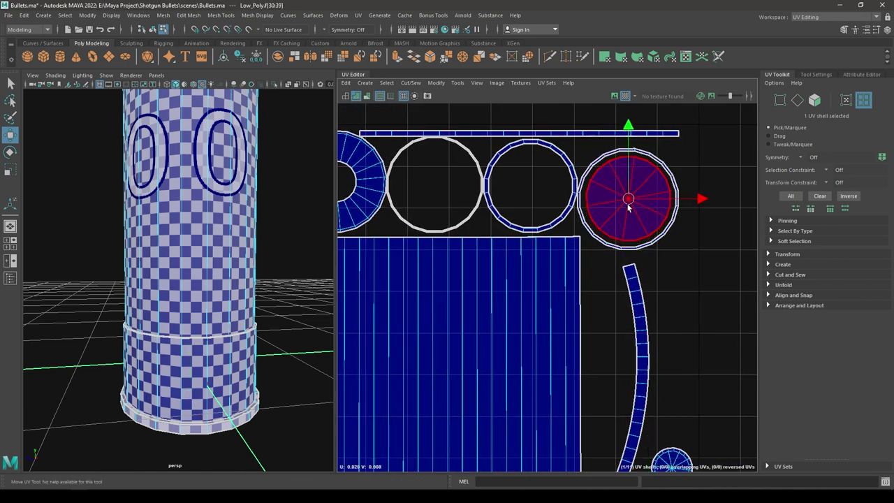
drag(628, 204, 688, 288)
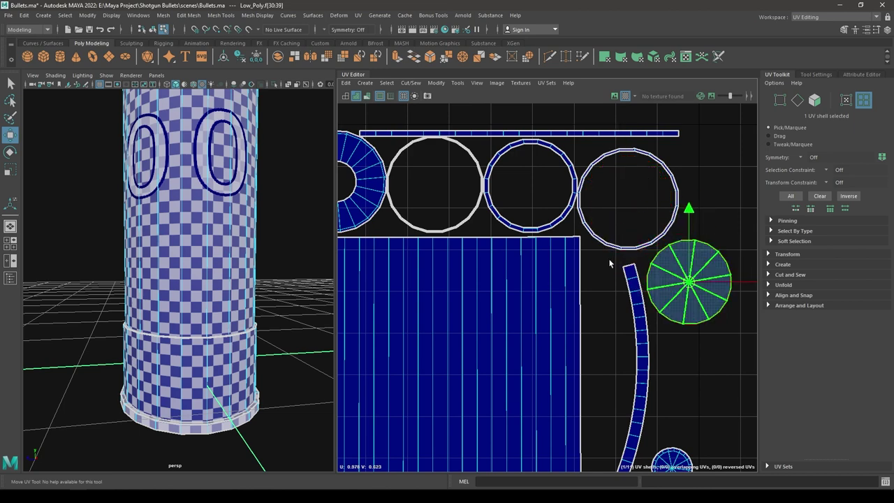
- Space out the upper row by shifting its two rightmost rings slightly right and nudging the thin rim strip up
alt+middle_drag(596, 181, 626, 257)
click(612, 261)
drag(659, 276, 664, 276)
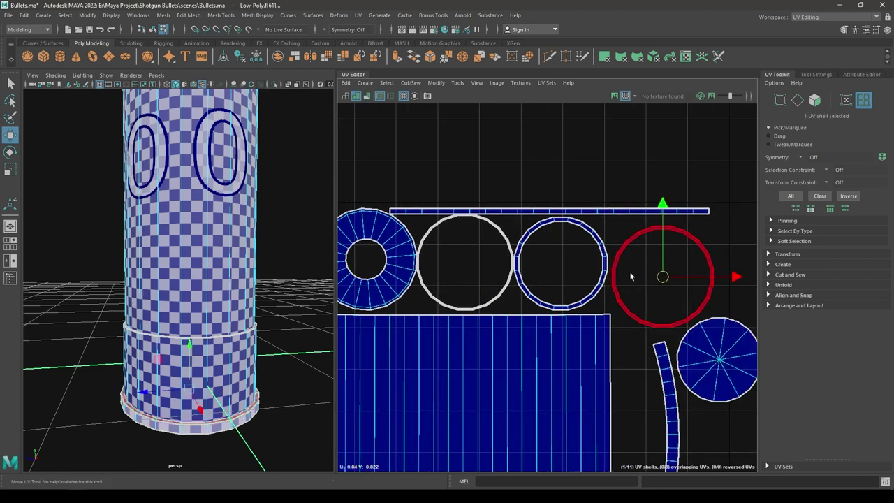
click(604, 280)
drag(560, 264, 564, 264)
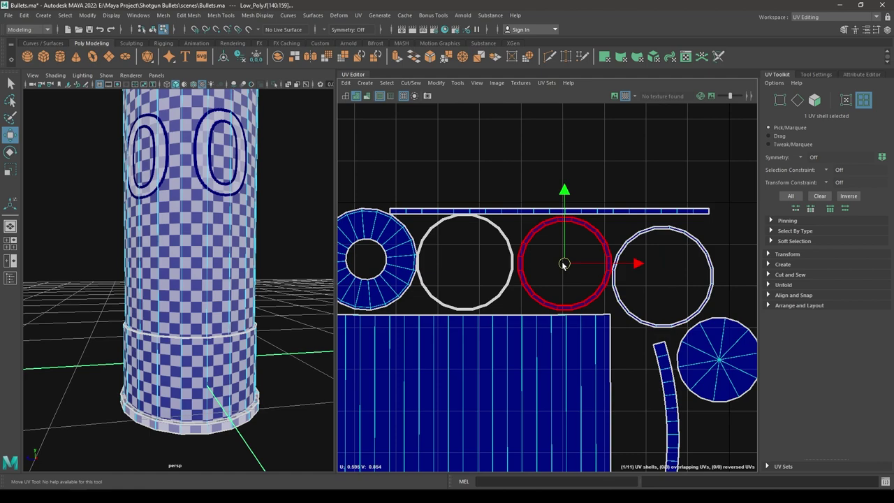
click(514, 211)
drag(548, 142, 547, 139)
scroll(507, 251, down, 1)
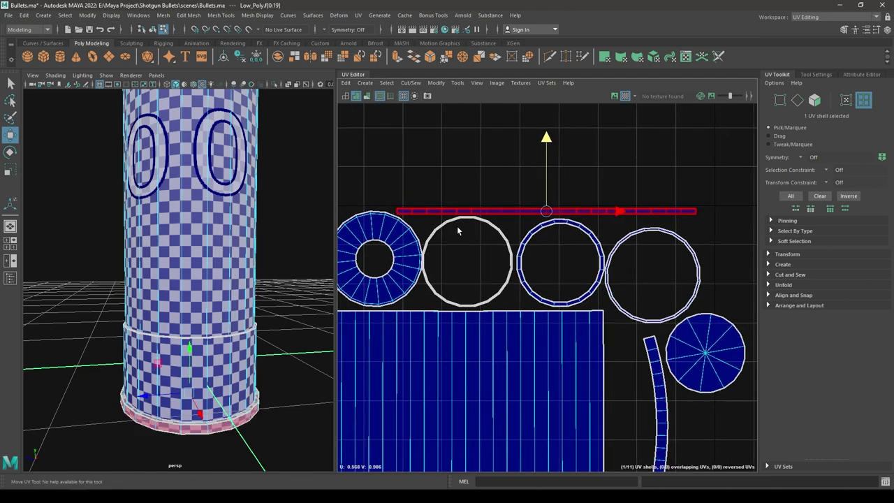
- Select the UV shells except those in the right column and nudge them up together
alt+drag(301, 224, 277, 189)
scroll(268, 211, up, 4)
scroll(436, 299, down, 1)
scroll(436, 300, down, 1)
alt+middle_drag(436, 299, 519, 153)
scroll(576, 349, down, 2)
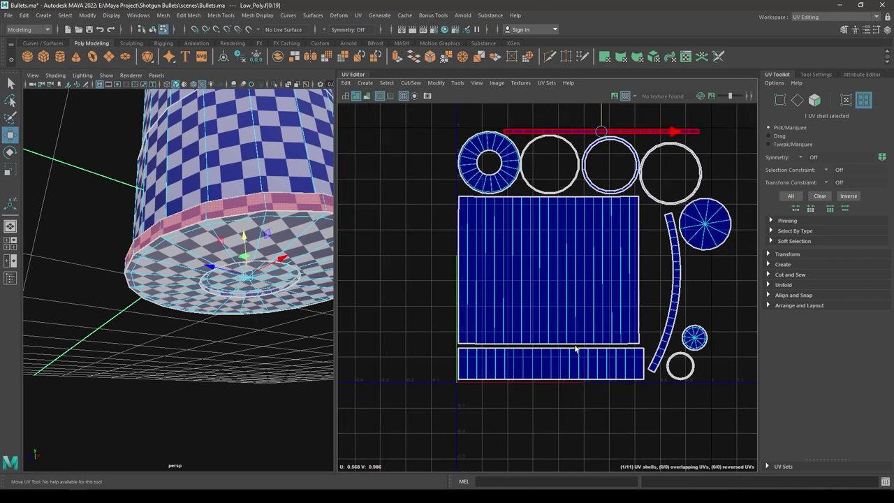
drag(531, 312, 529, 308)
drag(710, 397, 411, 114)
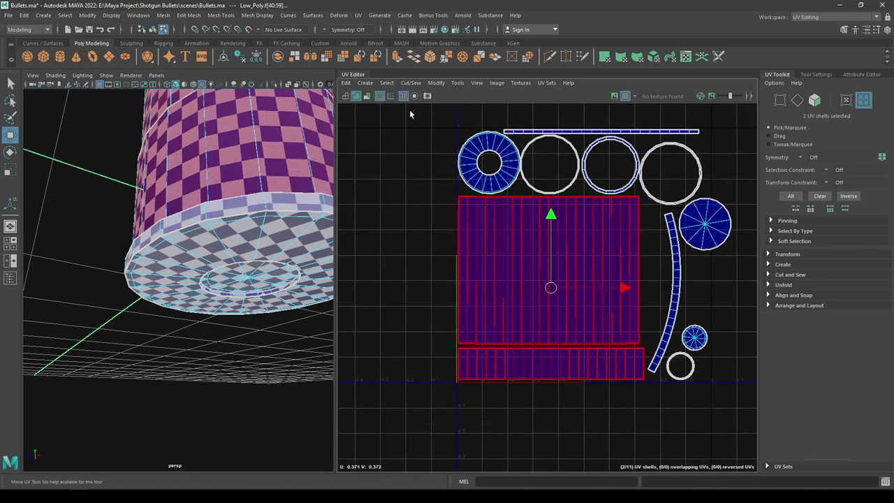
ctrl+drag(651, 275, 775, 443)
ctrl+click(728, 241)
alt+middle_drag(637, 215, 641, 250)
drag(586, 219, 584, 214)
alt+right_drag(569, 204, 582, 214)
- Raise the base section's UV shell slightly to narrow the gap below the body's shell
click(558, 283)
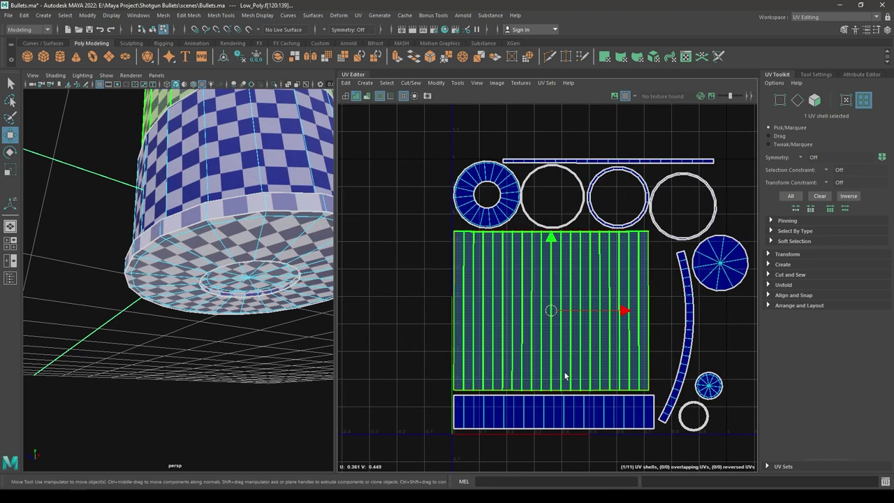
click(564, 407)
drag(554, 341, 554, 339)
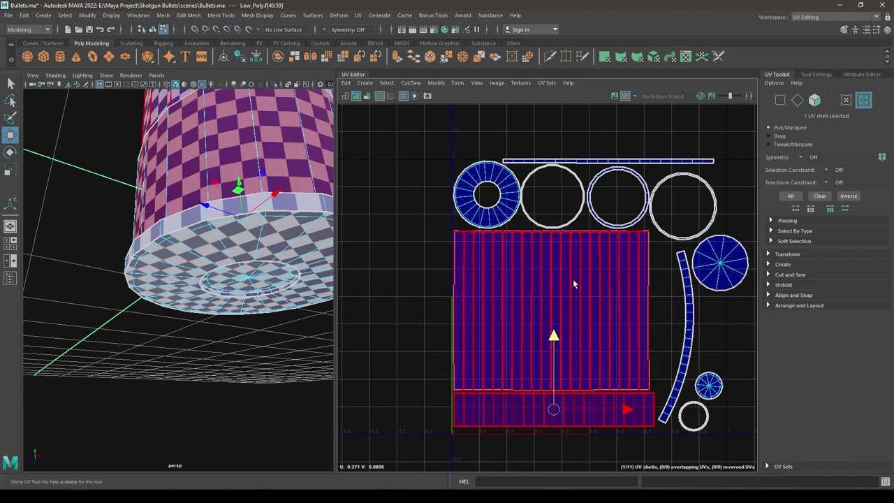
- Move the thin bottom-rim strip shell from above the upper row to directly beneath the base section's shell
click(595, 162)
drag(609, 161, 559, 434)
alt+middle_drag(575, 432, 568, 318)
alt+right_drag(569, 318, 610, 351)
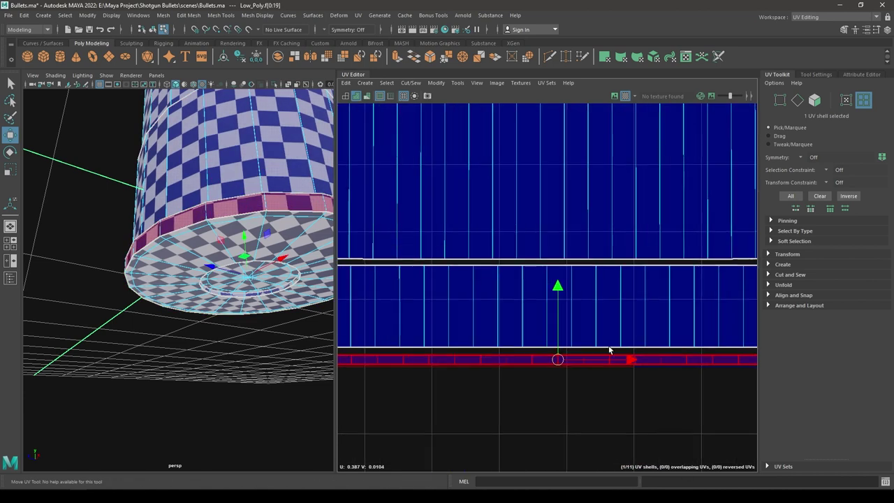
alt+middle_drag(569, 293, 594, 251)
drag(582, 251, 582, 246)
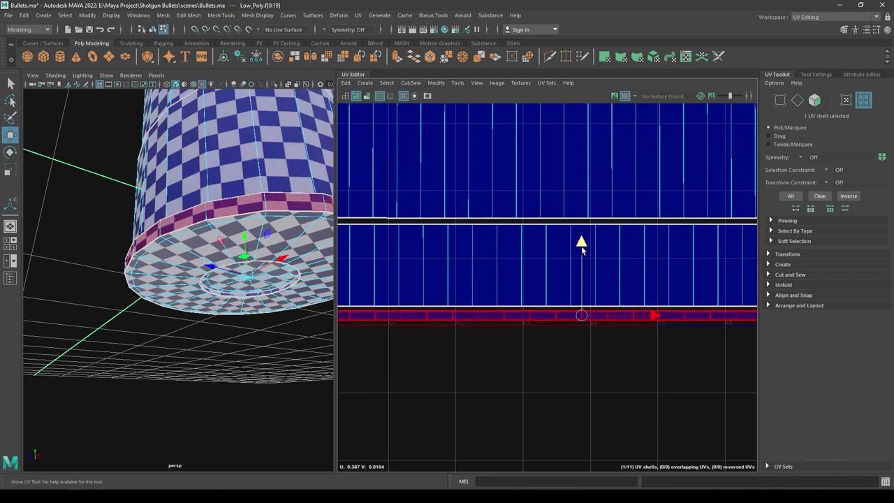
- Check the checker pattern on the model and its UV layout, and return the low-poly shell to object selection
alt+right_drag(578, 327, 559, 280)
alt+drag(227, 266, 236, 308)
alt+right_drag(235, 307, 235, 245)
alt+drag(234, 244, 237, 279)
alt+right_drag(505, 331, 531, 213)
alt+middle_drag(531, 212, 515, 330)
alt+right_drag(515, 331, 487, 231)
right_drag(196, 194, 246, 180)
alt+drag(255, 203, 265, 168)
alt+right_drag(266, 168, 287, 241)
mouse_move(287, 241)
alt+mouse_down()
mouse_move(287, 213)
mouse_move(290, 249)
alt+mouse_up()
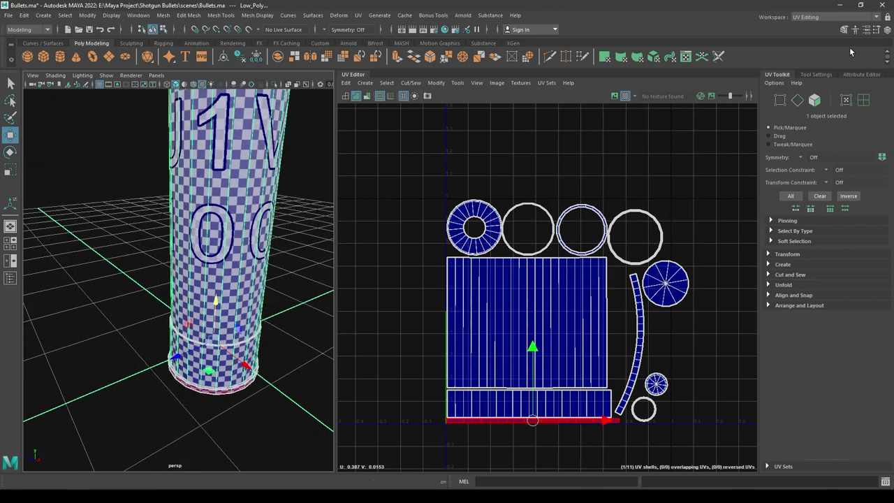
- Switch the workspace to My Custom Workspace and save the scene
click(807, 17)
click(812, 29)
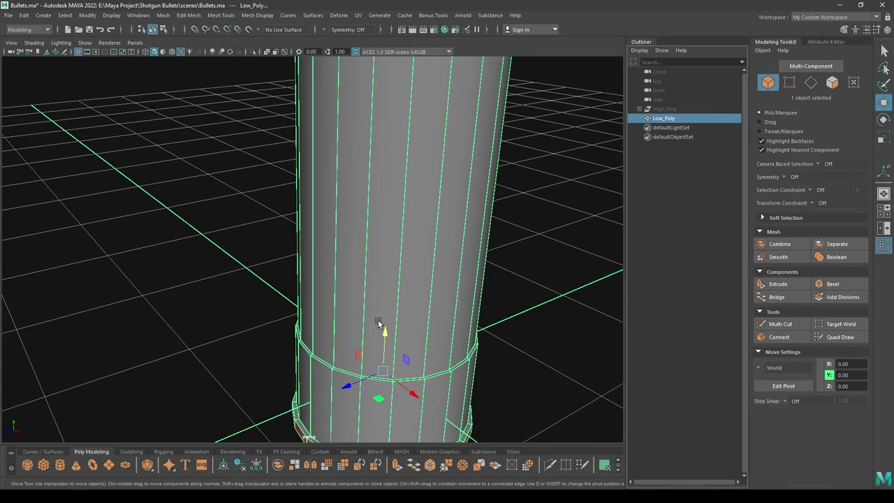
alt+right_drag(378, 322, 399, 192)
alt+drag(399, 192, 416, 246)
key(ctrl+s)
- Unhide the High_Poly group and export it as an OBJ file named Highpoly in the scenes folder
alt+right_drag(485, 228, 438, 140)
alt+middle_drag(438, 140, 365, 196)
alt+drag(365, 196, 393, 212)
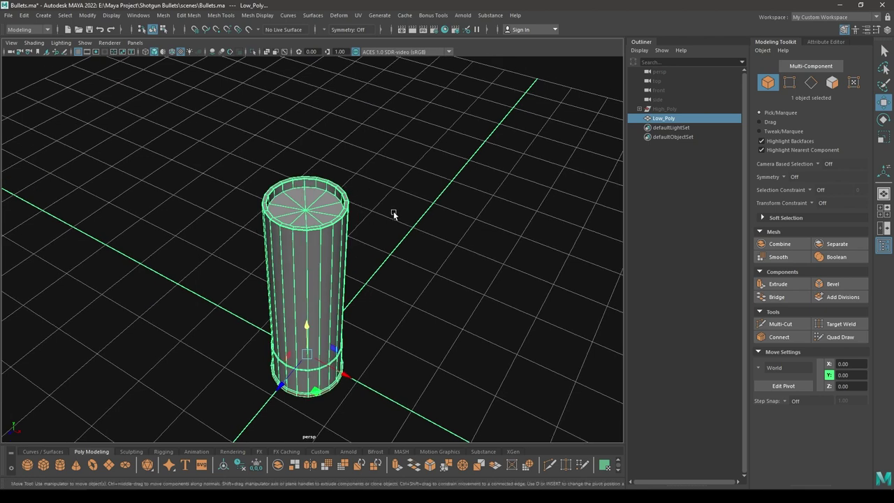
click(393, 212)
click(665, 109)
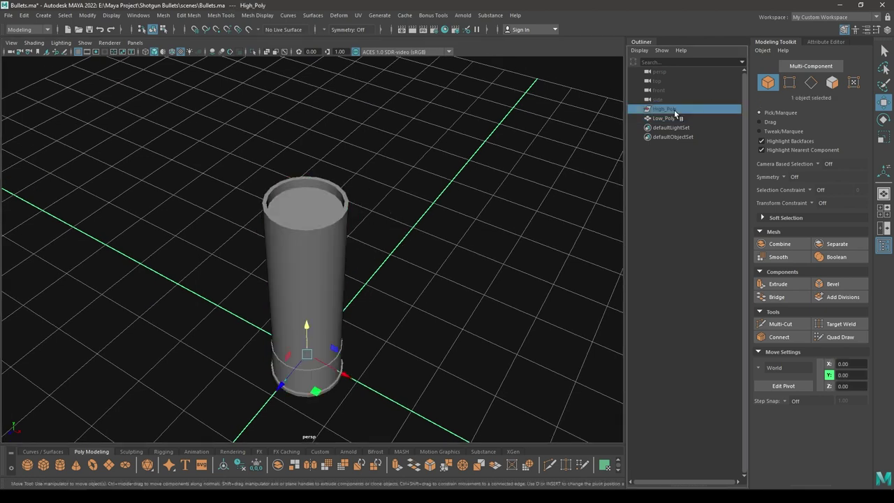
click(8, 15)
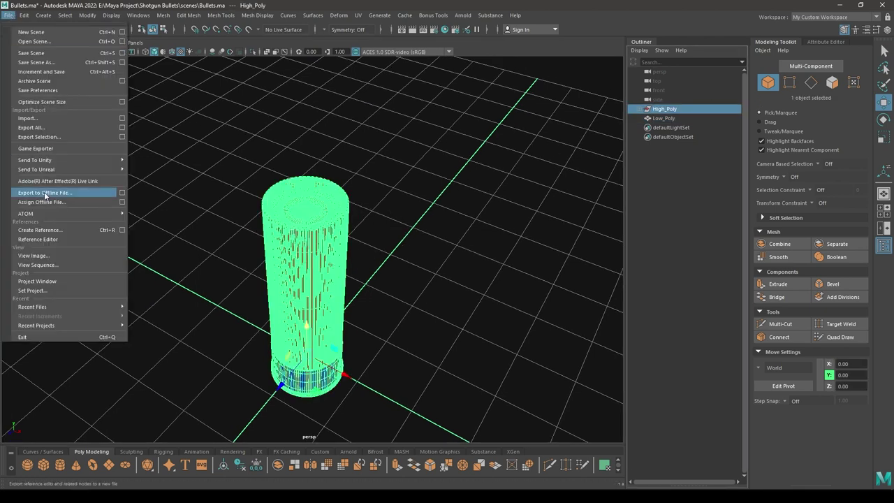
click(42, 137)
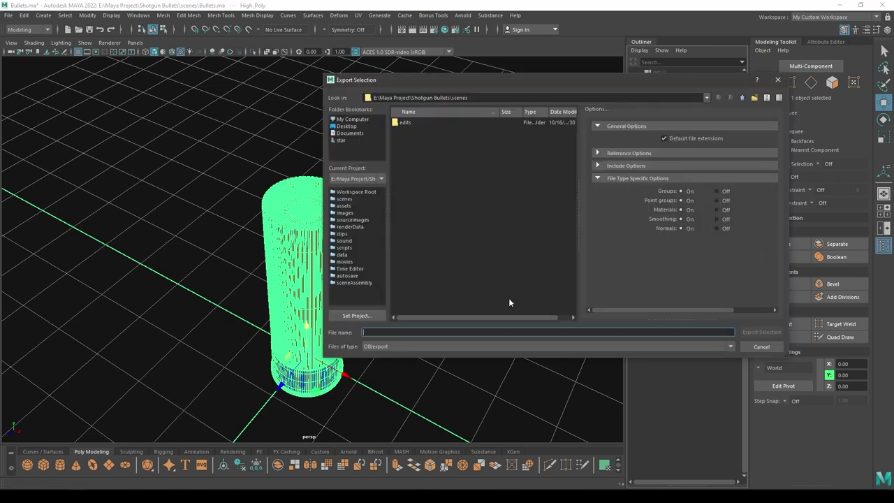
text(High)
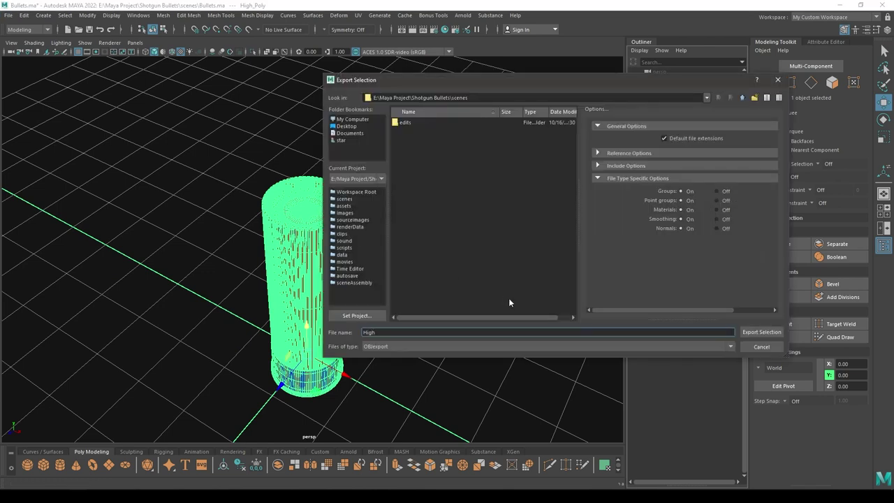
text(poly)
key(Return)
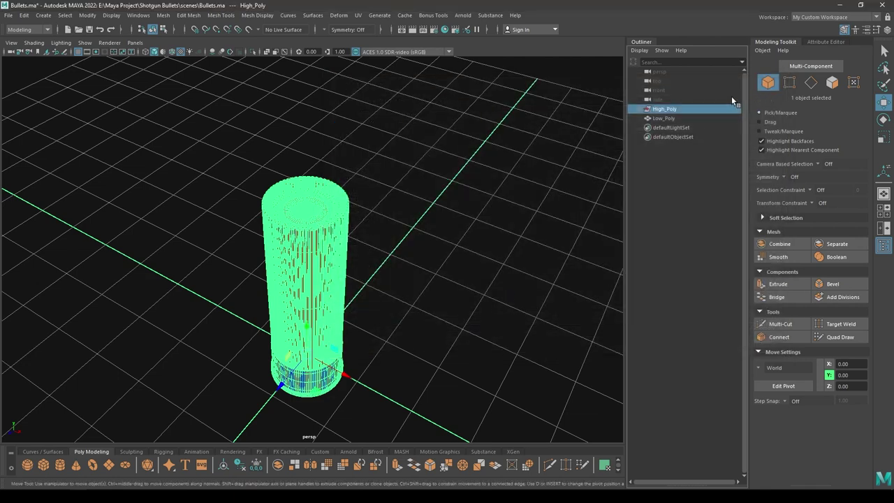
- Export the Low_Poly object as an OBJ file named Lowpoly in the scenes folder
click(662, 125)
click(662, 119)
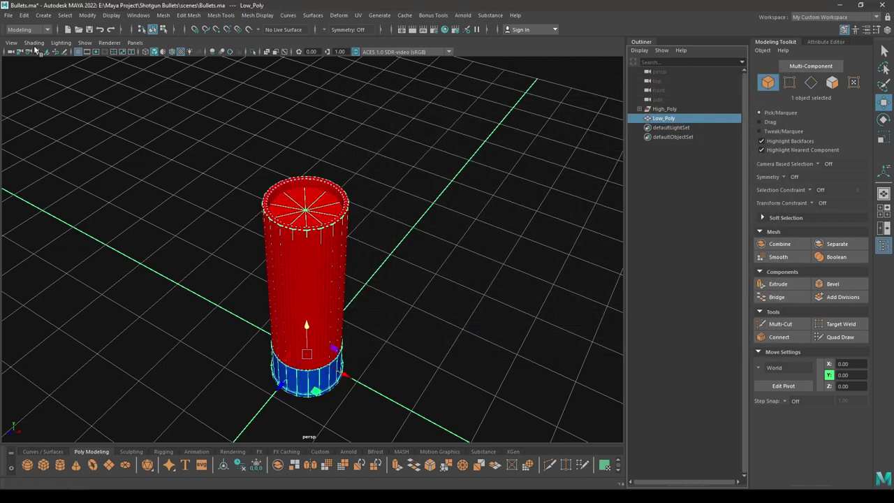
click(7, 15)
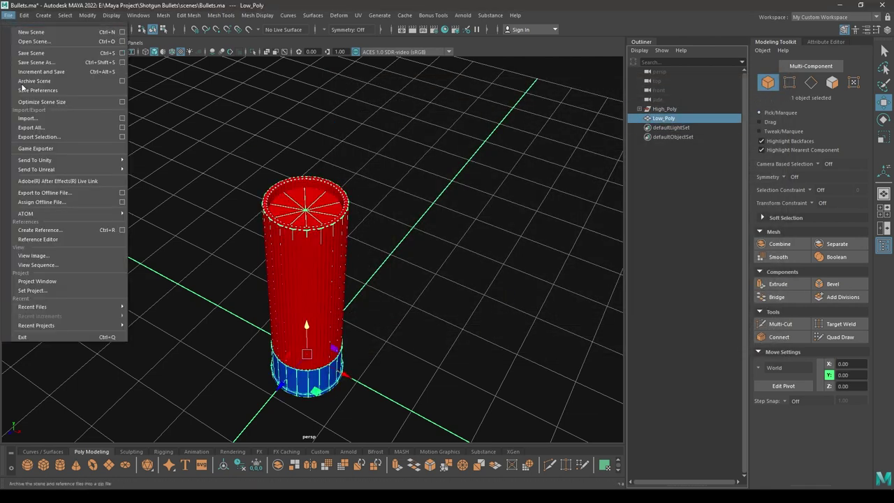
click(56, 132)
text(Lowpoly)
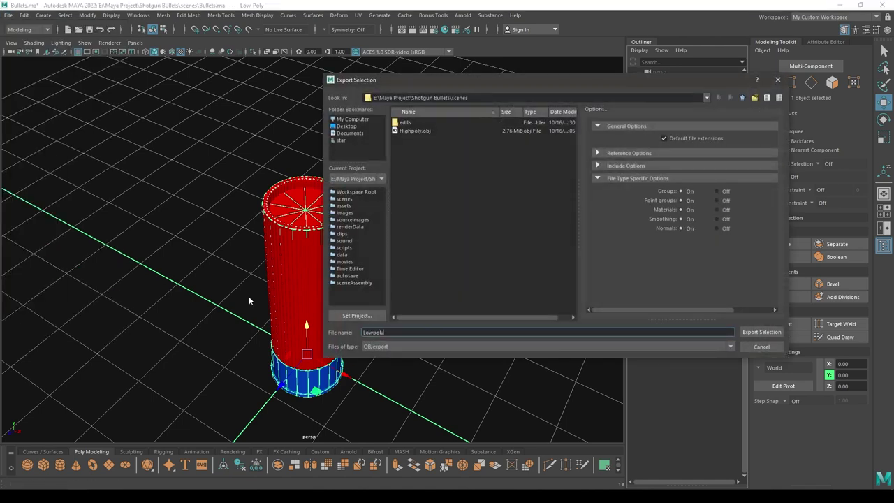
key(Return)
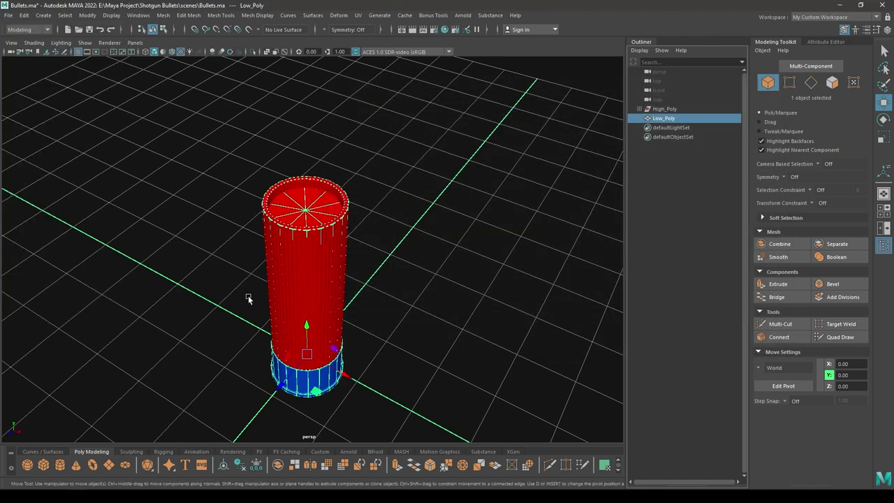
- Move the Low_Poly shell about 1.91 units along X so that it stands beside the high-poly one
click(400, 283)
alt+drag(400, 283, 366, 282)
click(665, 120)
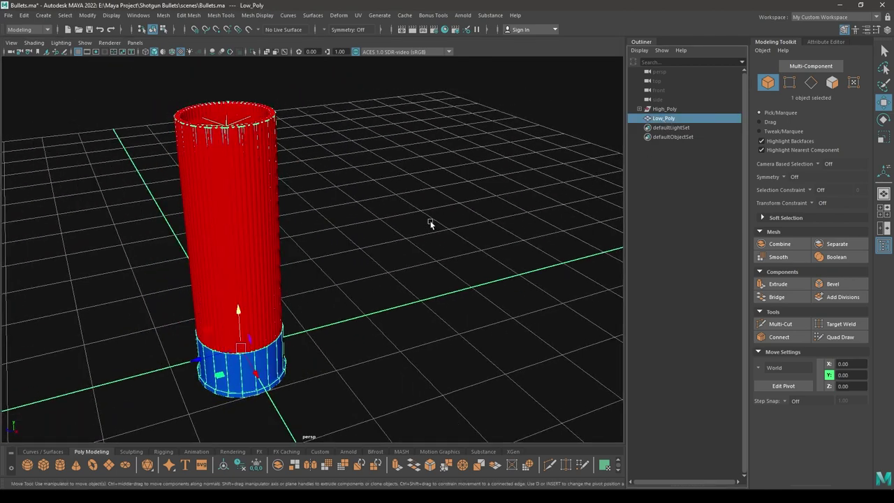
alt+drag(412, 213, 440, 235)
drag(326, 398, 446, 431)
scroll(428, 224, down, 4)
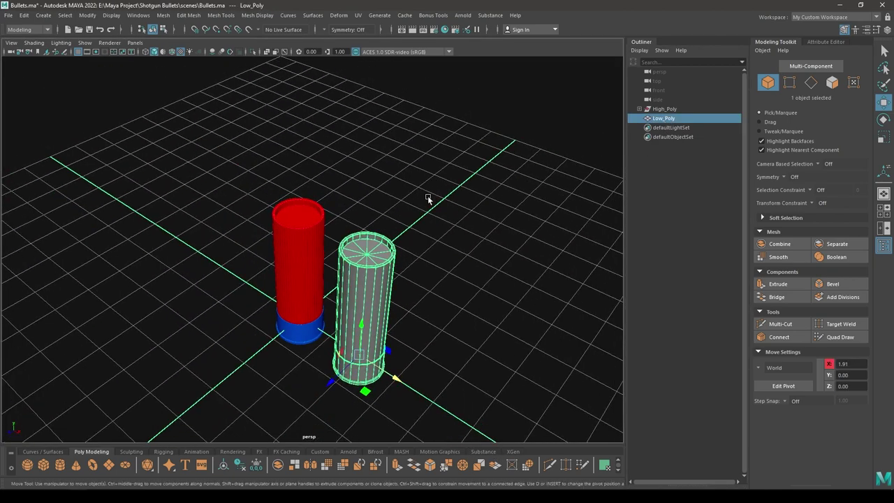
- Clear the selection, compare the two shotgun shells side by side and save the scene
alt+drag(428, 198, 471, 191)
scroll(489, 217, up, 3)
click(516, 250)
scroll(514, 260, up, 3)
alt+drag(510, 273, 435, 358)
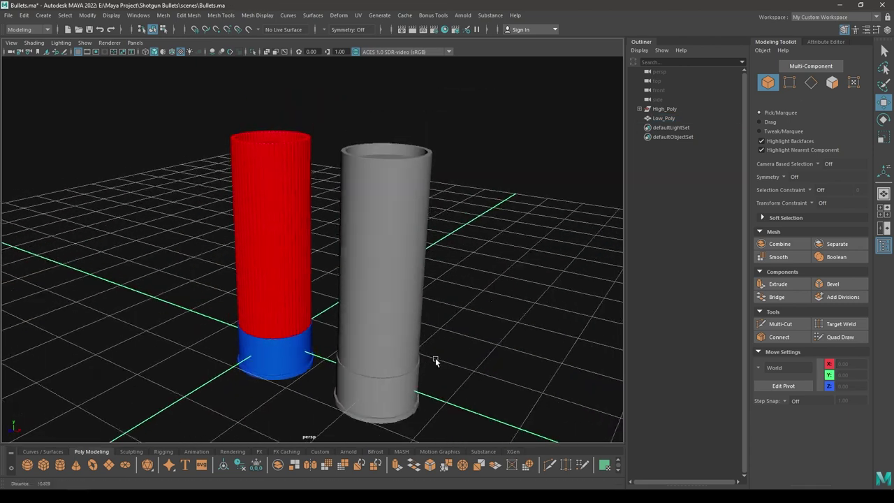
scroll(426, 339, down, 3)
key(ctrl+s)
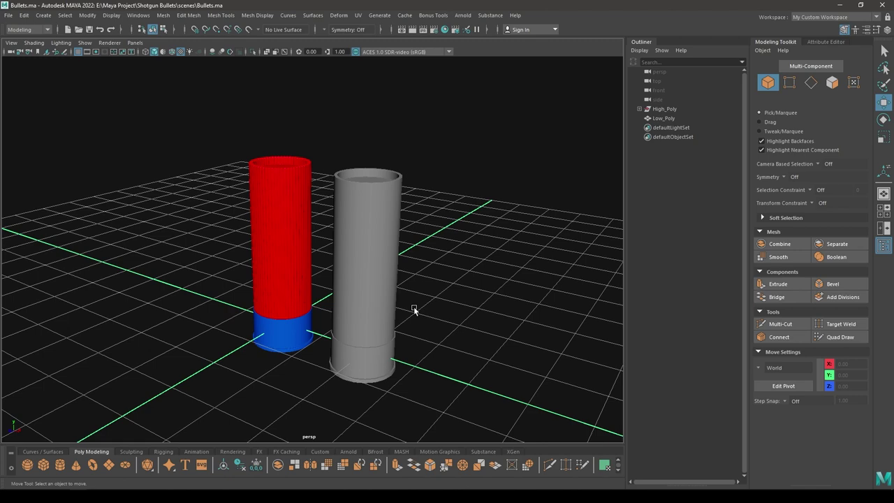
click(115, 496)
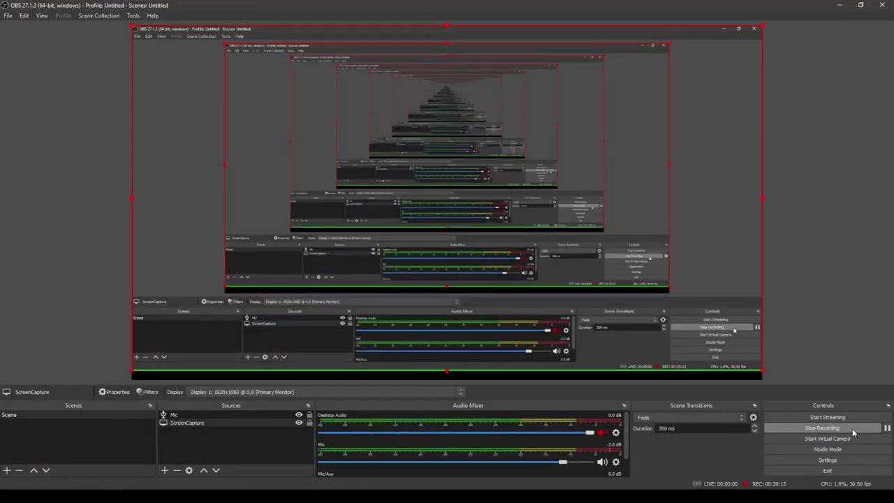
click(848, 427)
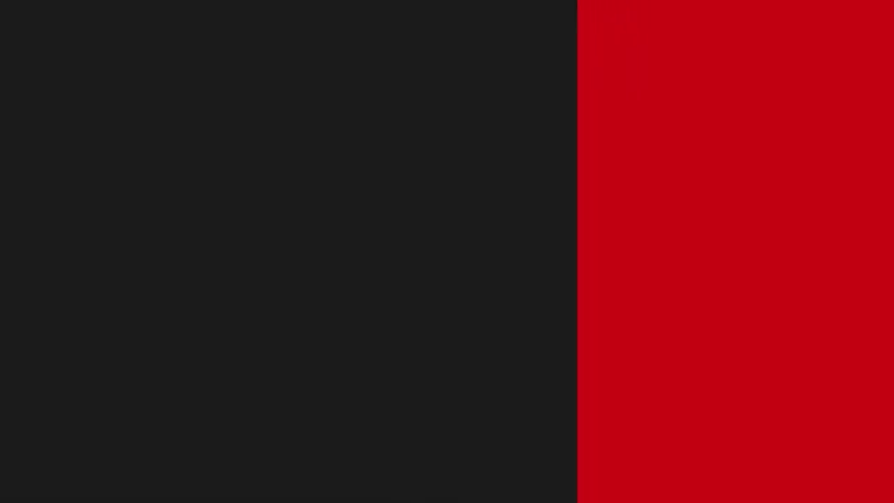